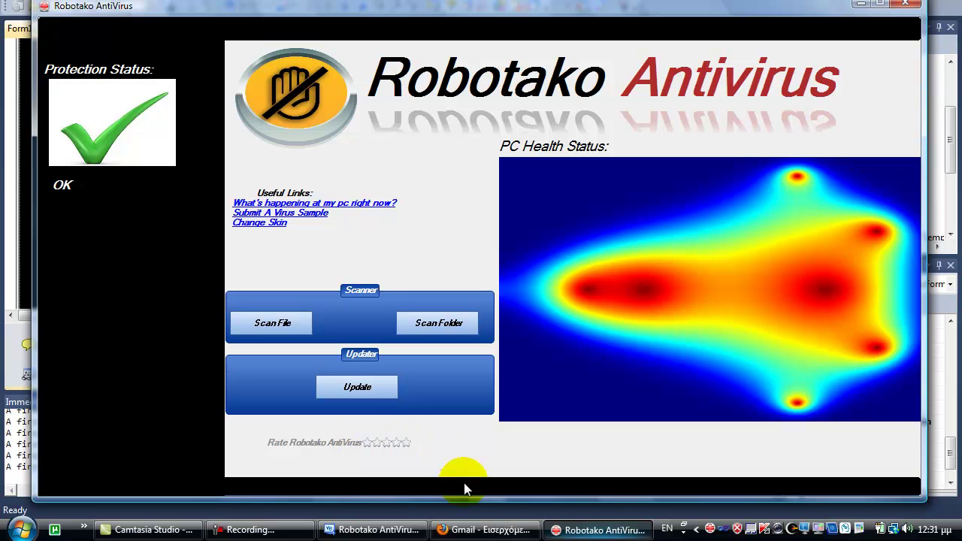
Switch from the running Robotako AntiVirus window to Visual Studio and stop the debug session
{"action": "left_click", "coordinate": [559, 529]}
{"action": "left_click", "coordinate": [556, 529]}
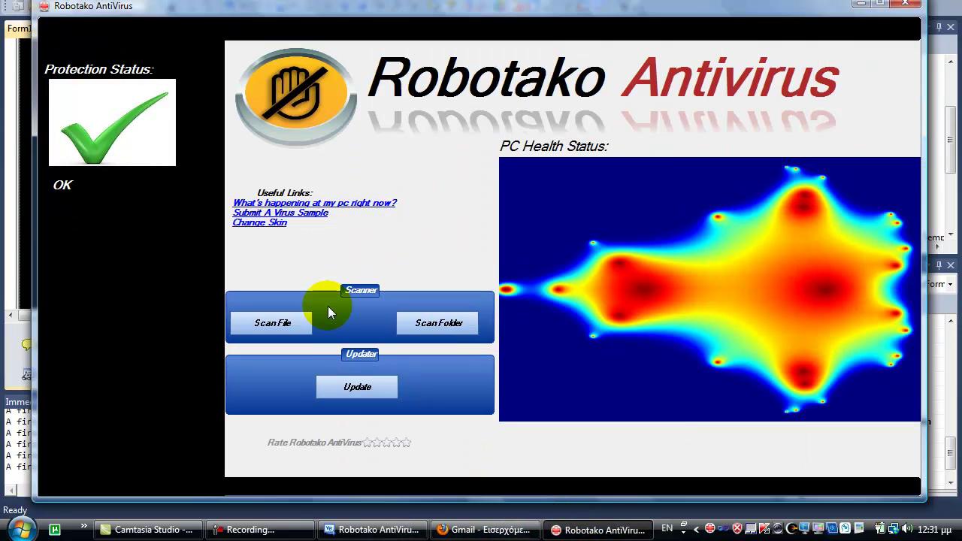
{"action": "left_click", "coordinate": [594, 530]}
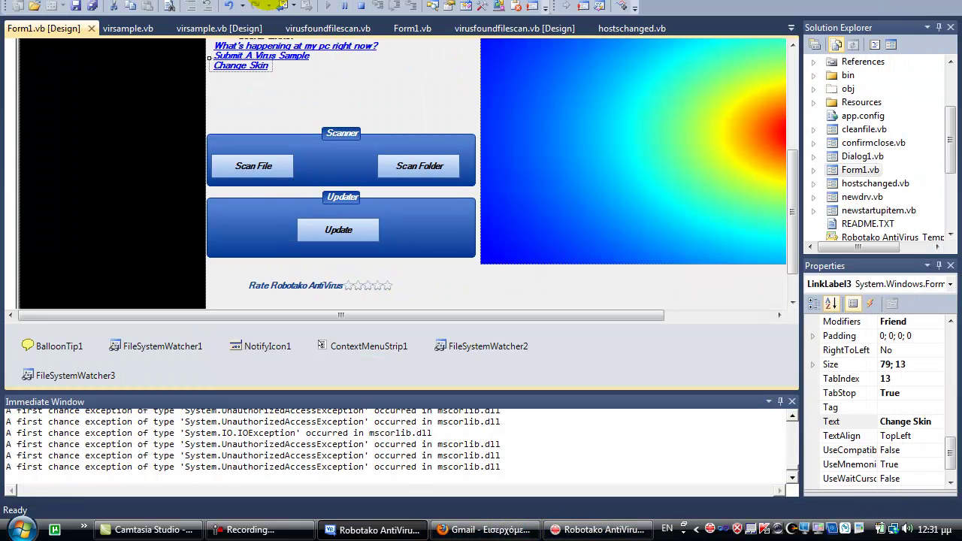
{"action": "left_click", "coordinate": [274, 2]}
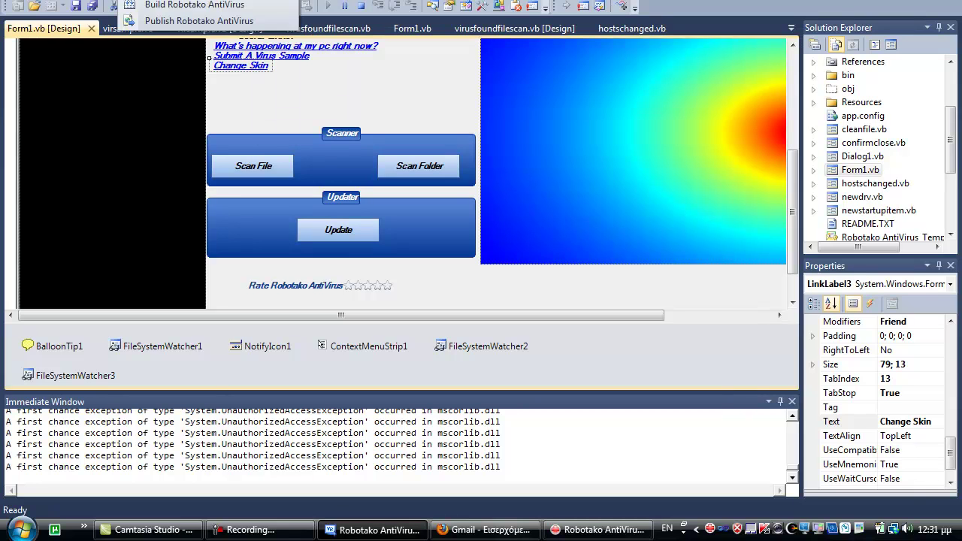
{"action": "mouse_move", "coordinate": [96, 2]}
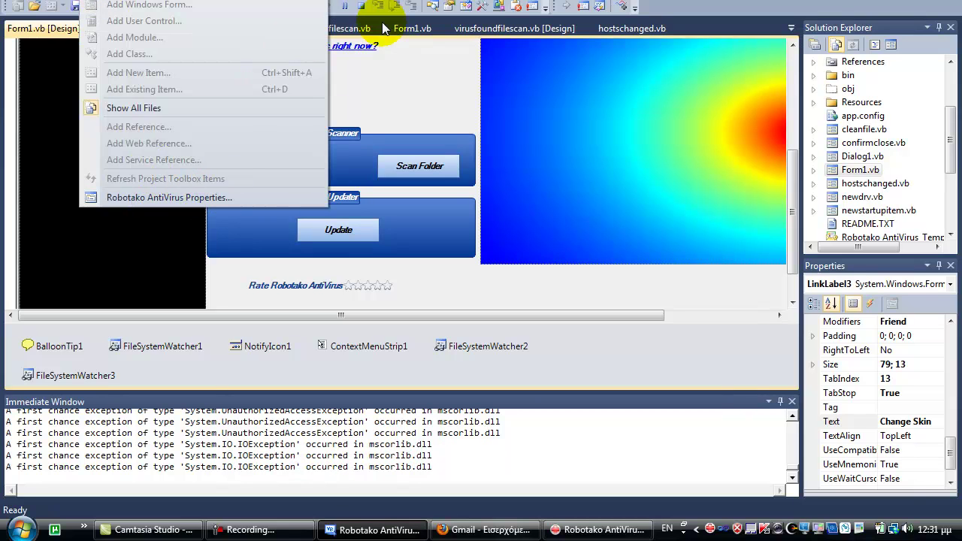
{"action": "left_click", "coordinate": [360, 5]}
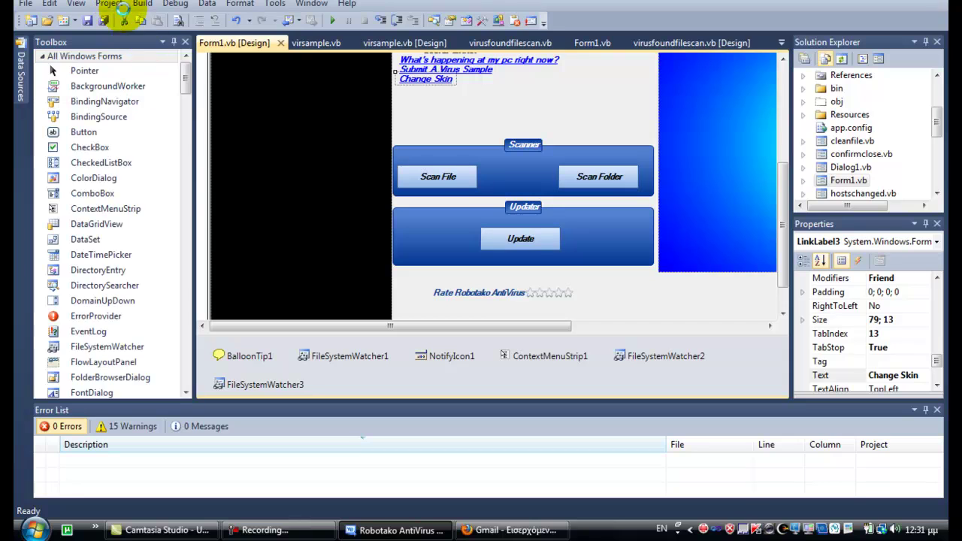
Set the RatedAlready application setting to False in the Robotako AntiVirus project properties, then close the properties page
{"action": "left_click", "coordinate": [111, 4]}
{"action": "left_click", "coordinate": [180, 189]}
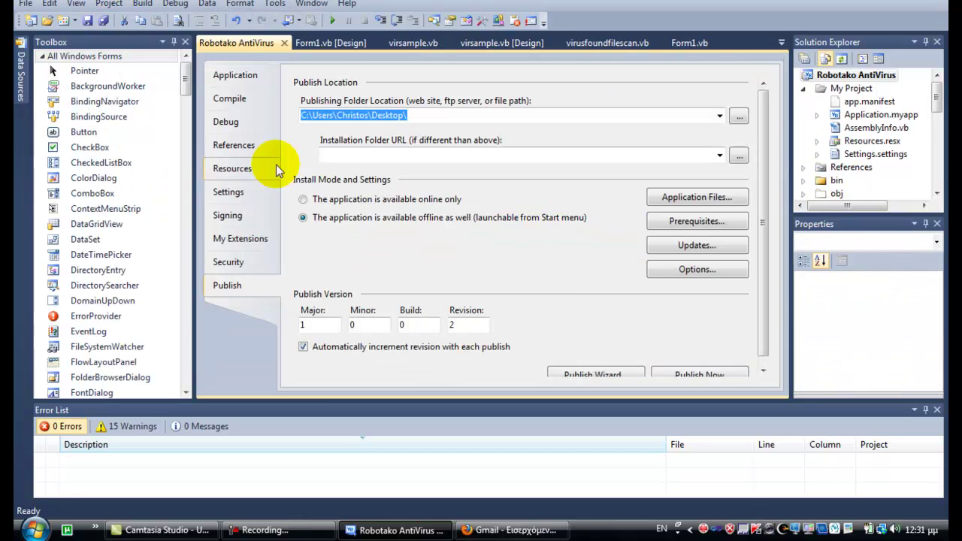
{"action": "left_click", "coordinate": [244, 199]}
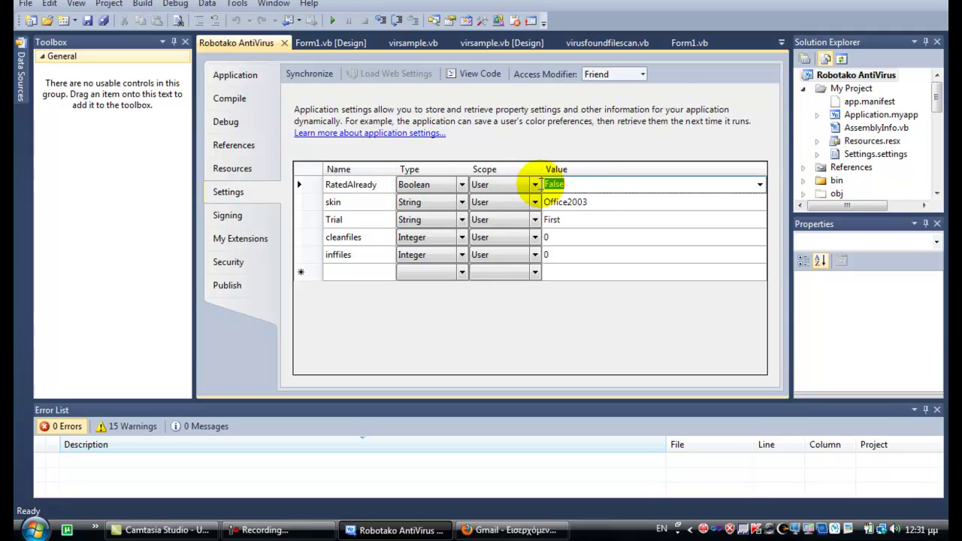
{"action": "left_click", "coordinate": [559, 182]}
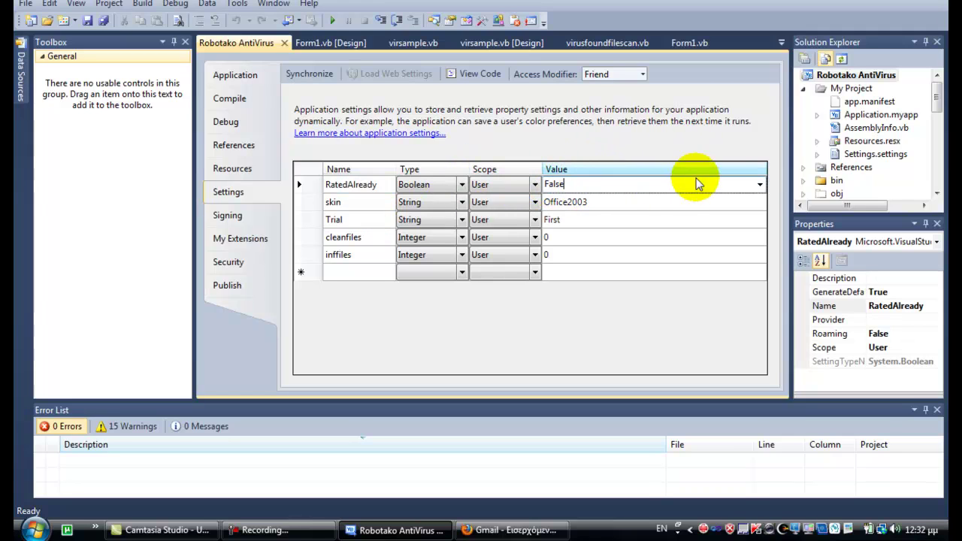
{"action": "left_click", "coordinate": [734, 209]}
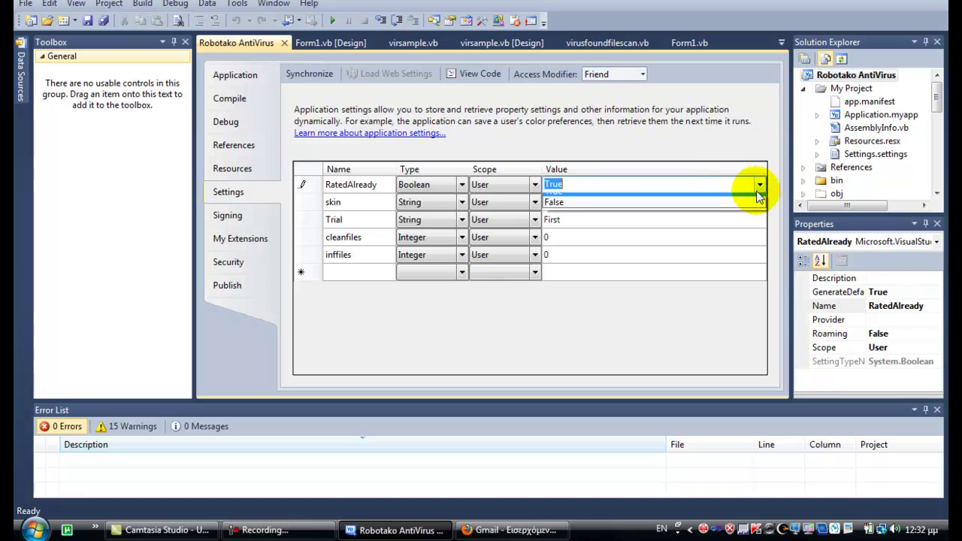
{"action": "left_click", "coordinate": [744, 211]}
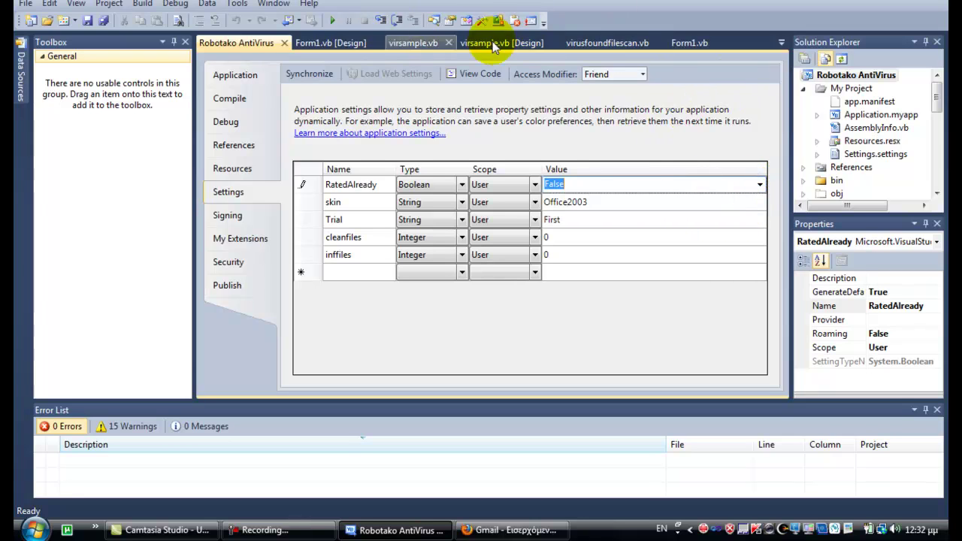
{"action": "left_click", "coordinate": [284, 43]}
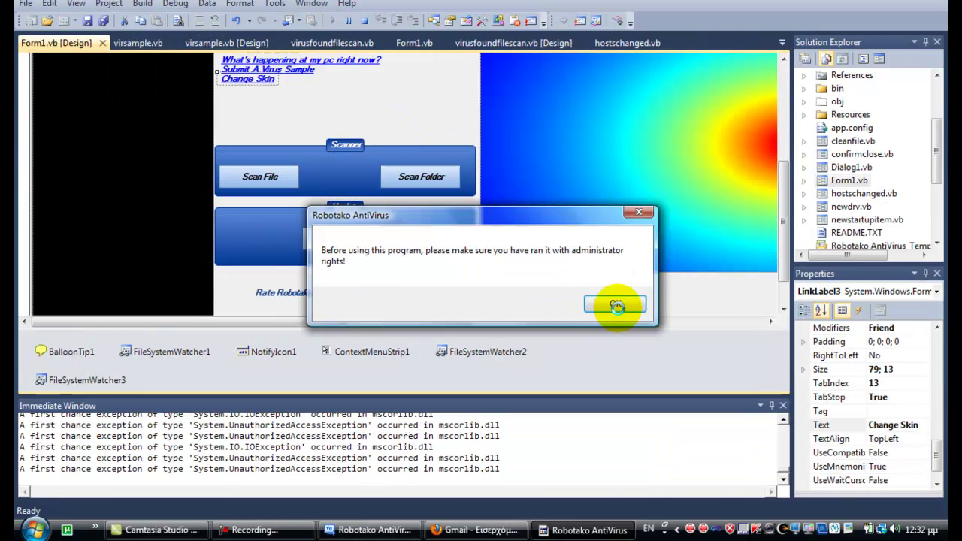
Acknowledge the administrator-rights notice of the test run, close the antivirus window and stop debugging
{"action": "left_click", "coordinate": [614, 305]}
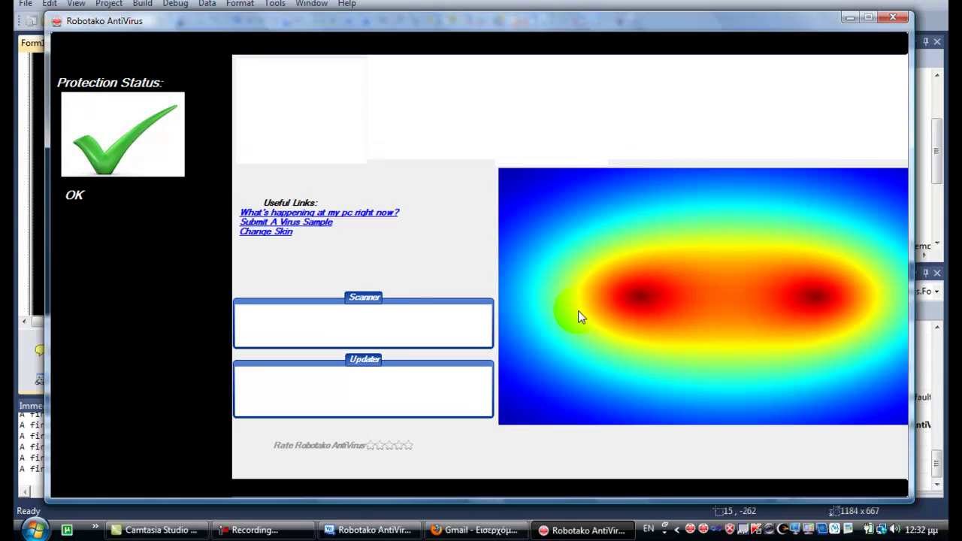
{"action": "left_click", "coordinate": [893, 17]}
{"action": "left_click", "coordinate": [363, 21]}
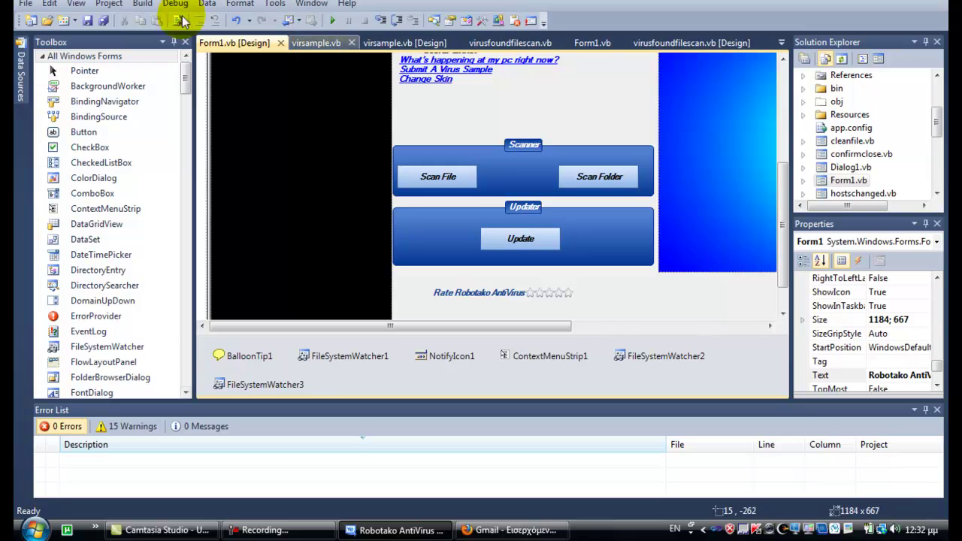
Reopen the project's application settings to check the RatedAlready value, then return to the Form1 design view
{"action": "left_click", "coordinate": [147, 5]}
{"action": "left_click", "coordinate": [160, 194]}
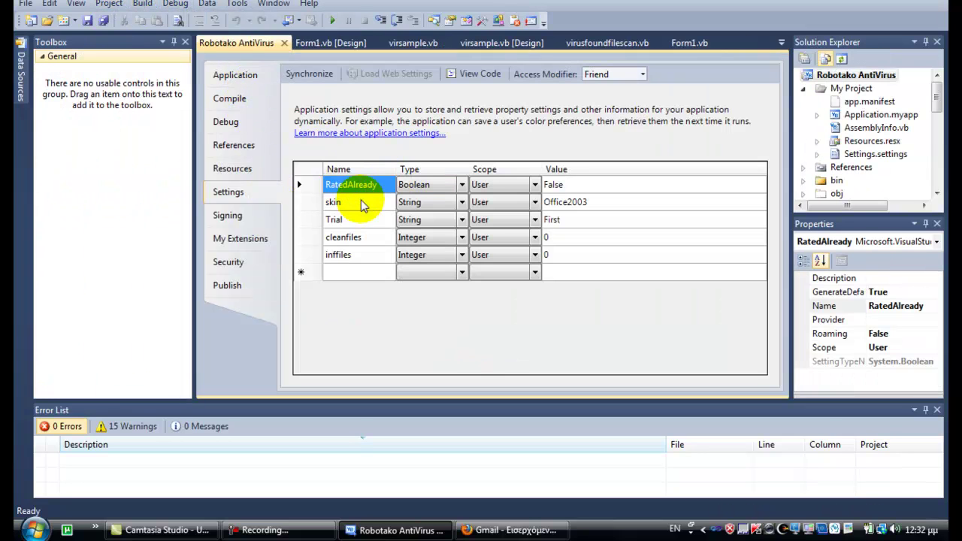
{"action": "left_click", "coordinate": [570, 185]}
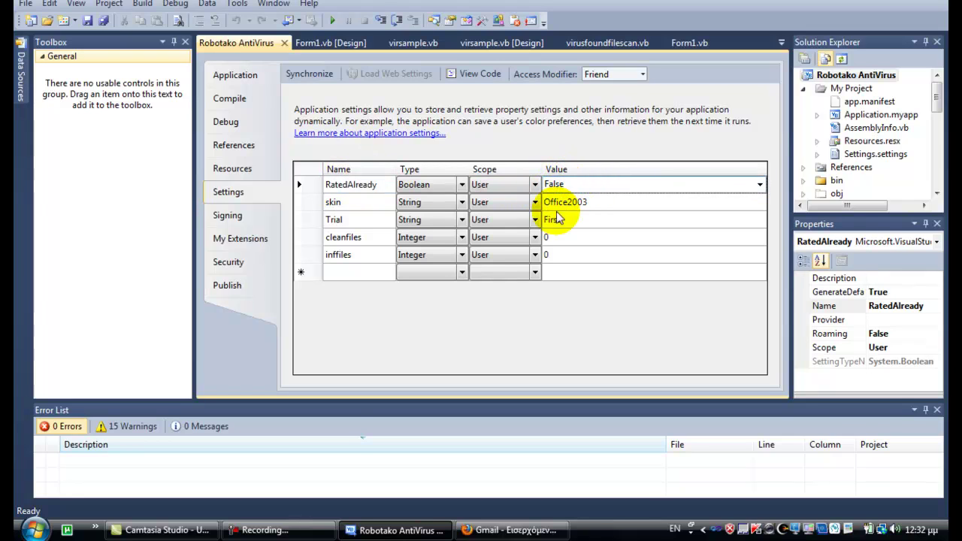
{"action": "left_click", "coordinate": [331, 42]}
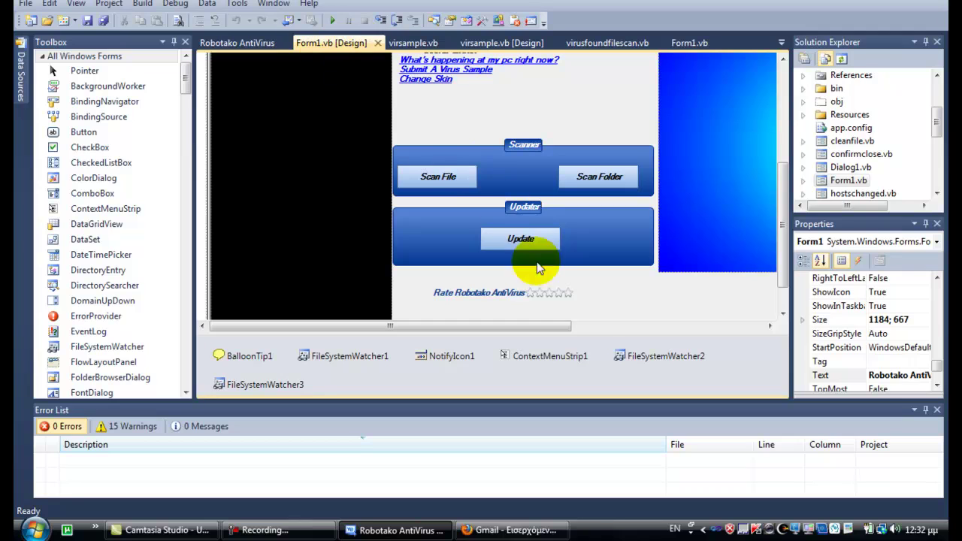
Start debugging Robotako AntiVirus from the Form1 design and acknowledge its administrator-rights notice
{"action": "left_click", "coordinate": [532, 297]}
{"action": "left_click_drag", "start_coordinate": [535, 325], "coordinate": [515, 331]}
{"action": "left_click", "coordinate": [410, 268]}
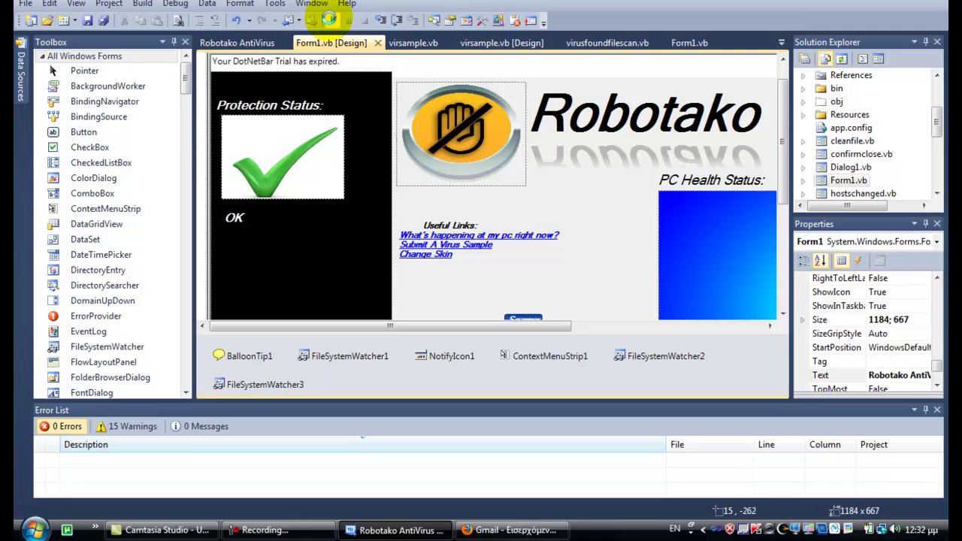
{"action": "left_click", "coordinate": [328, 19]}
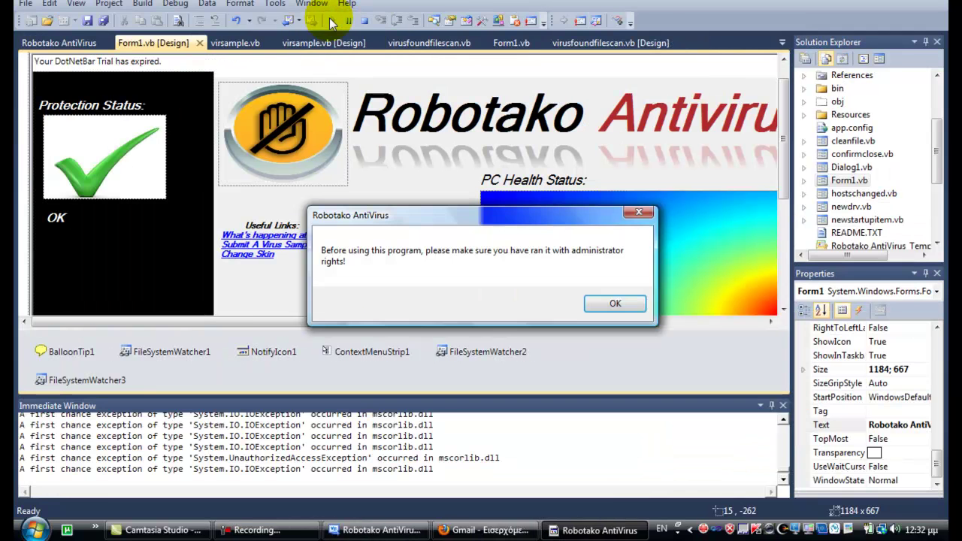
{"action": "left_click", "coordinate": [616, 303]}
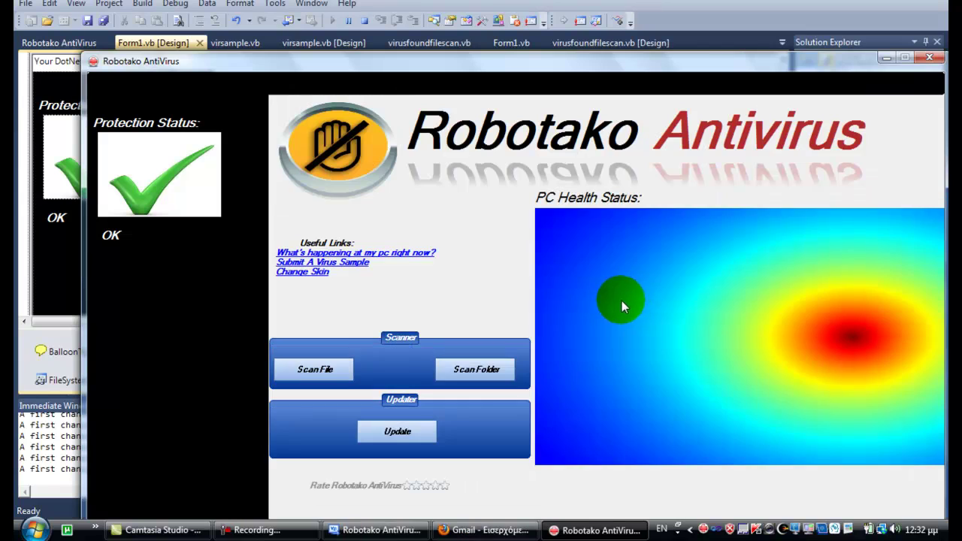
Close the antivirus window, restore it from the notification area, and exit the program with confirmation
{"action": "left_click", "coordinate": [562, 527]}
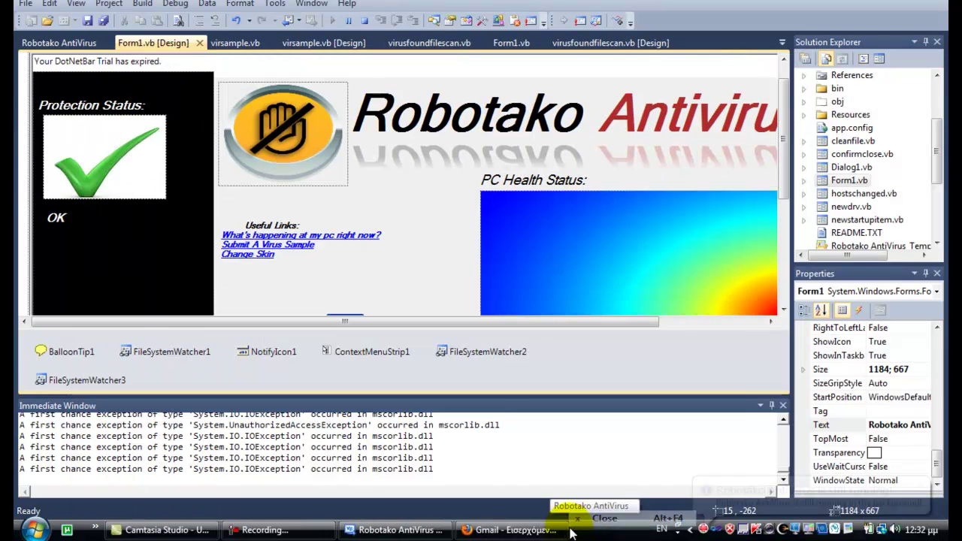
{"action": "key", "text": "super"}
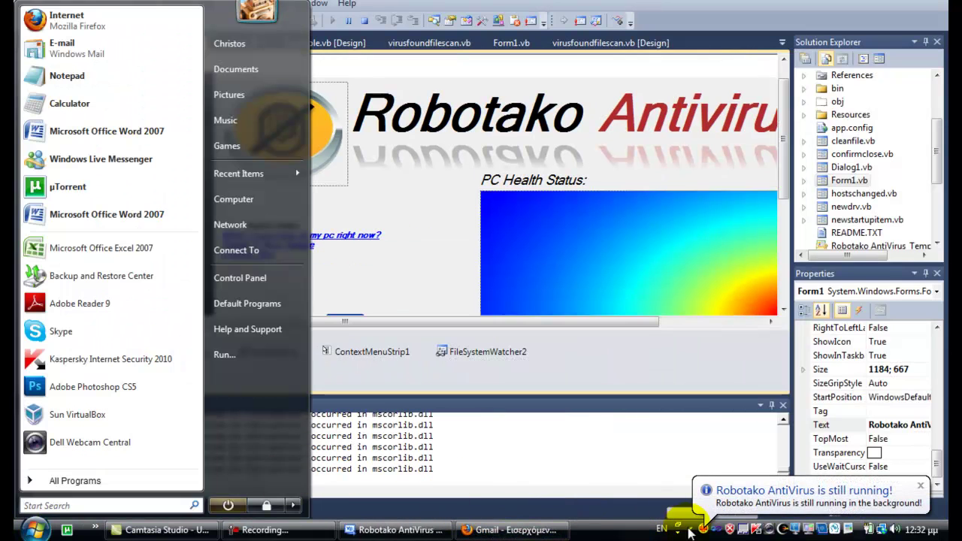
{"action": "double_click", "coordinate": [701, 529]}
{"action": "right_click", "coordinate": [701, 529]}
{"action": "left_click", "coordinate": [651, 519]}
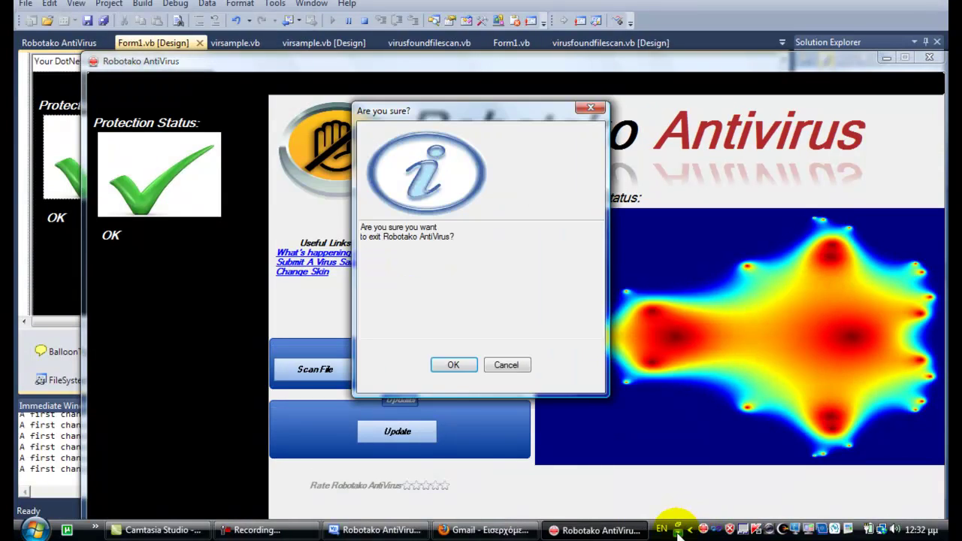
{"action": "left_click", "coordinate": [452, 365]}
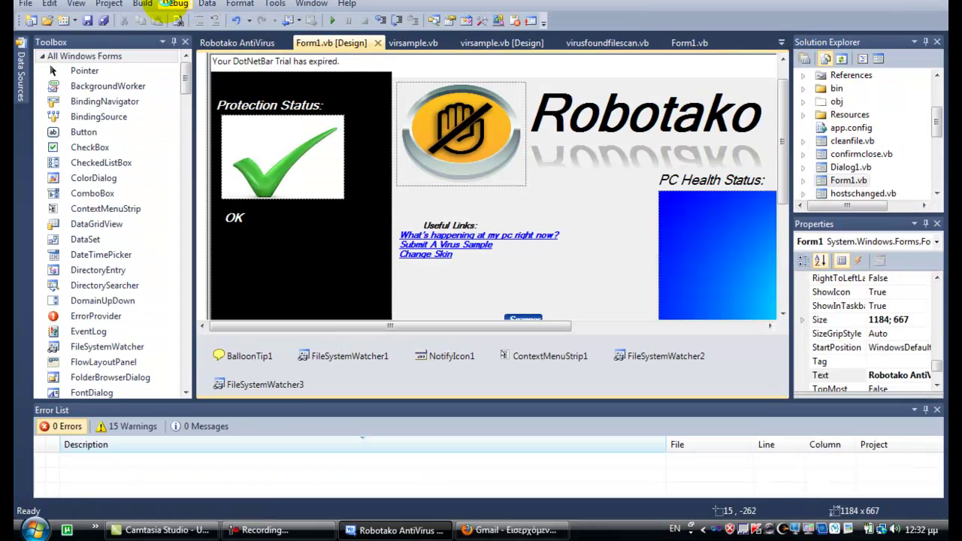
Build the Robotako AntiVirus project and save all its files
{"action": "left_click", "coordinate": [143, 5]}
{"action": "left_click", "coordinate": [151, 17]}
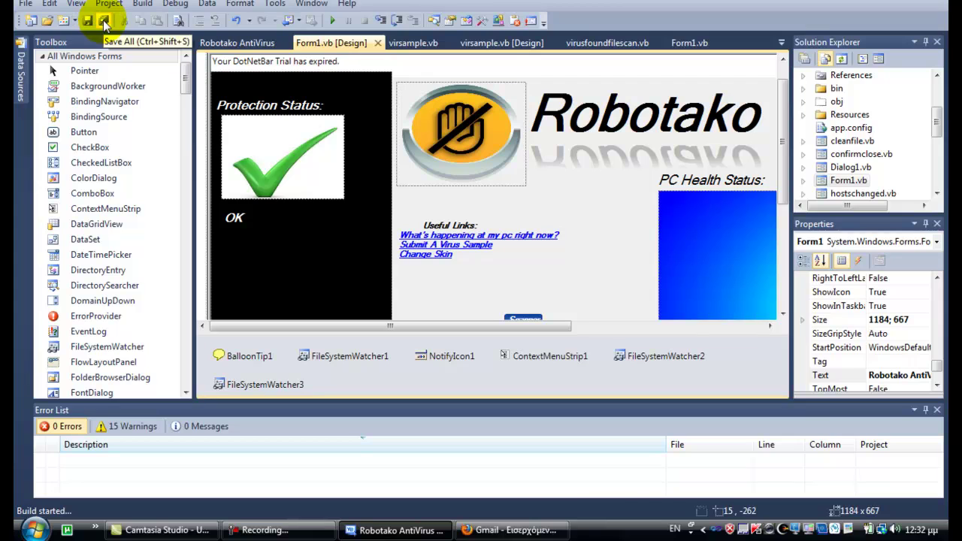
{"action": "left_click", "coordinate": [104, 21]}
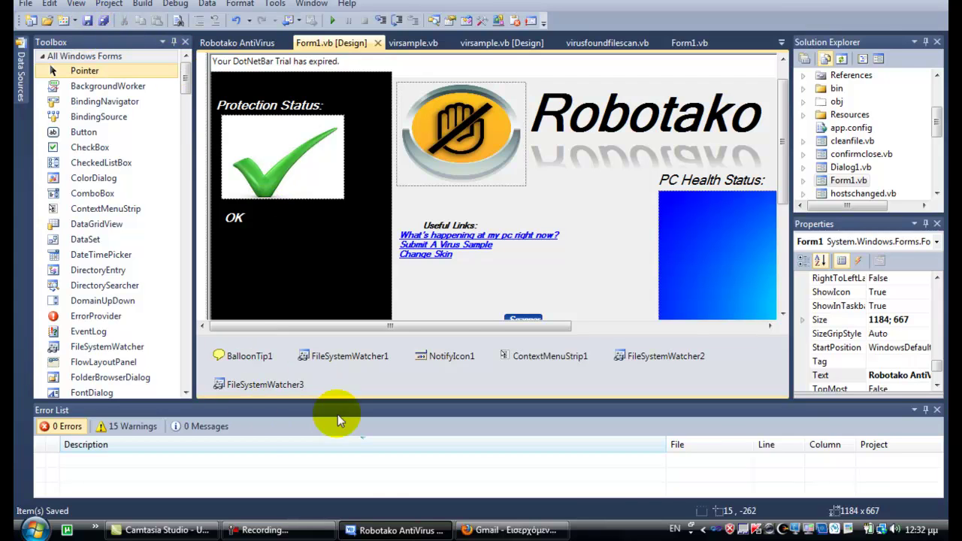
Open the Robotako AntiVirus project folder in Windows Explorer, under Documents, Visual Studio 2010, Projects
{"action": "left_click", "coordinate": [379, 530]}
{"action": "left_click", "coordinate": [36, 529]}
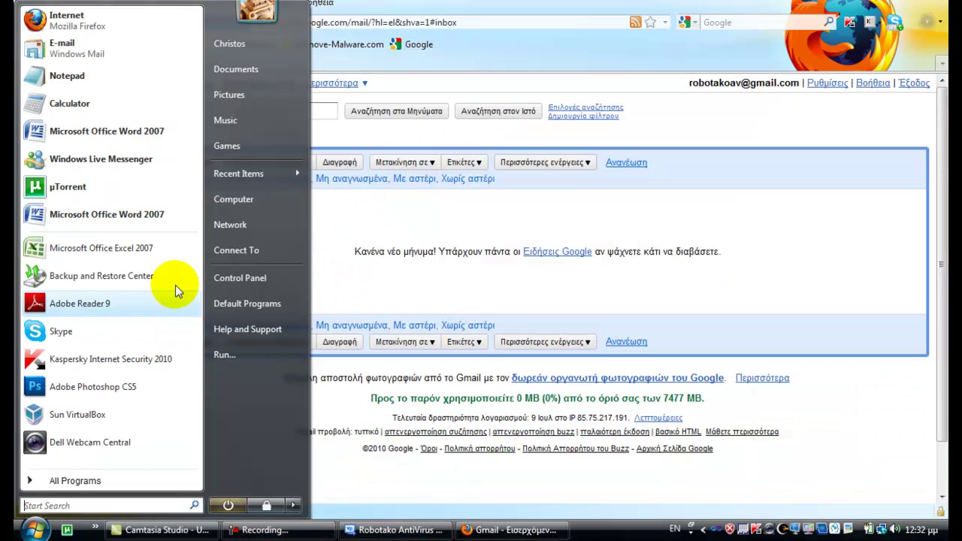
{"action": "left_click", "coordinate": [221, 101]}
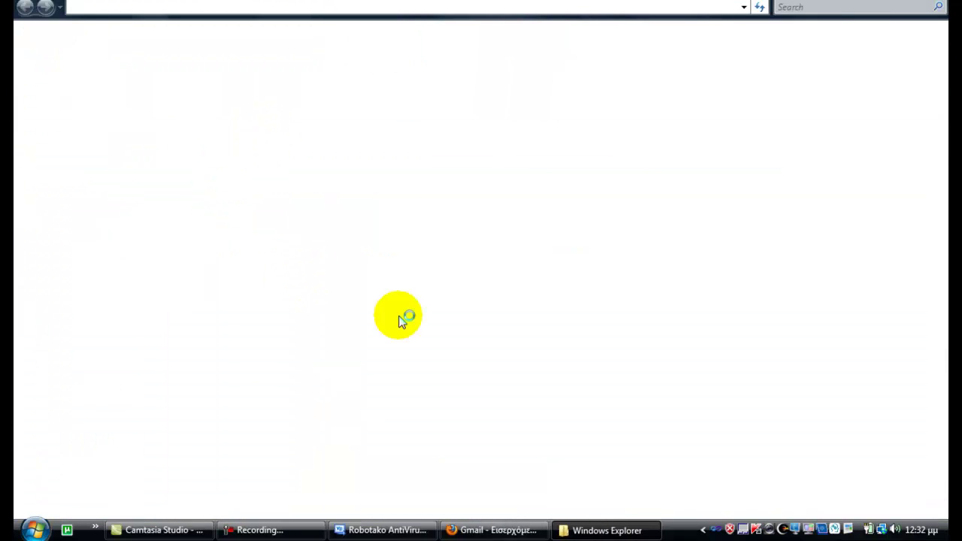
{"action": "scroll", "coordinate": [331, 240], "scroll_direction": "down", "scroll_amount": 4}
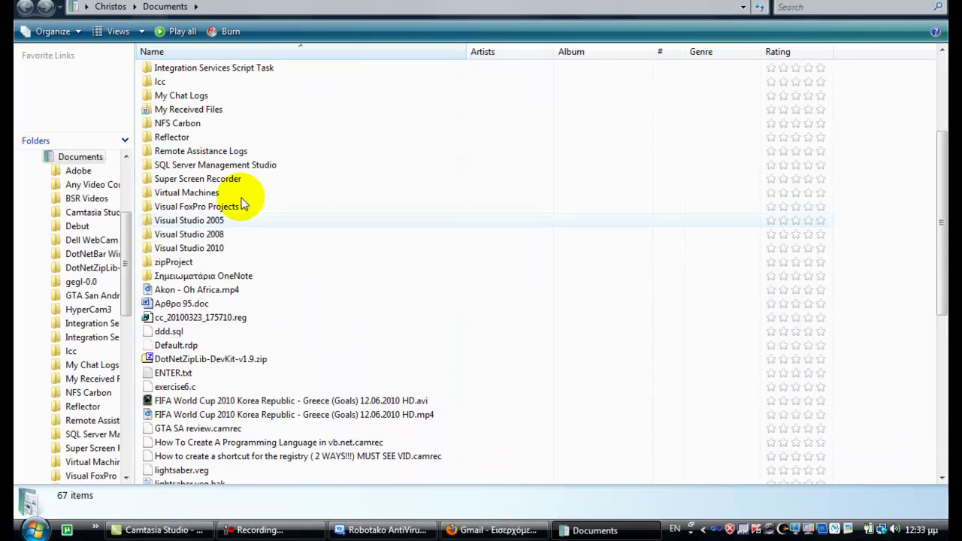
{"action": "double_click", "coordinate": [225, 248]}
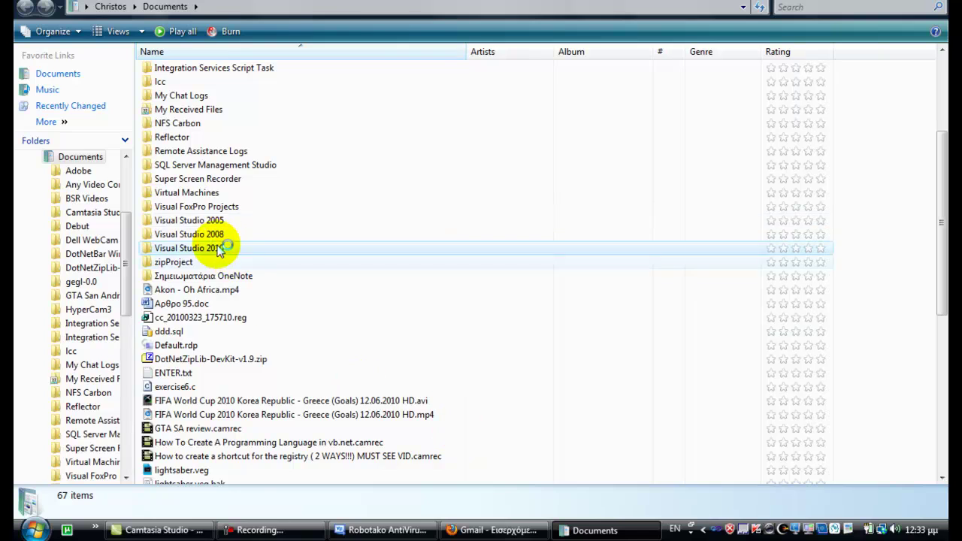
{"action": "double_click", "coordinate": [182, 96]}
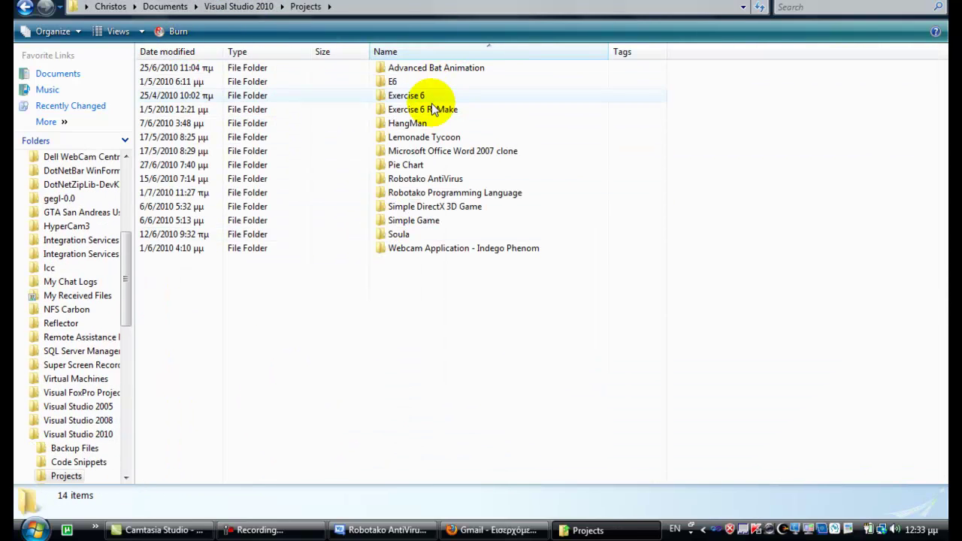
{"action": "double_click", "coordinate": [436, 181]}
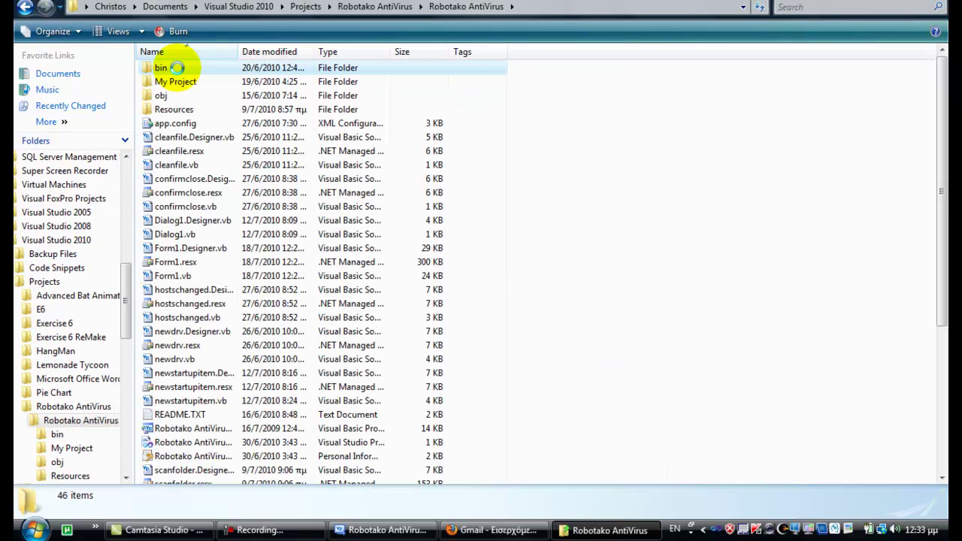
Launch Robotako AntiVirus.exe from the project's bin\Release folder and minimize the folder window
{"action": "double_click", "coordinate": [177, 68]}
{"action": "left_click", "coordinate": [177, 69]}
{"action": "double_click", "coordinate": [178, 68]}
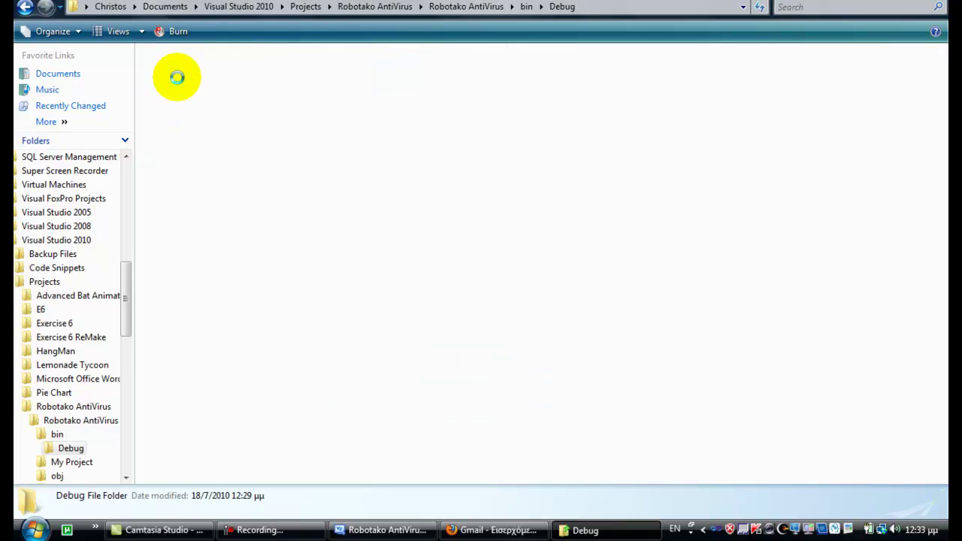
{"action": "left_click", "coordinate": [25, 6]}
{"action": "double_click", "coordinate": [180, 81]}
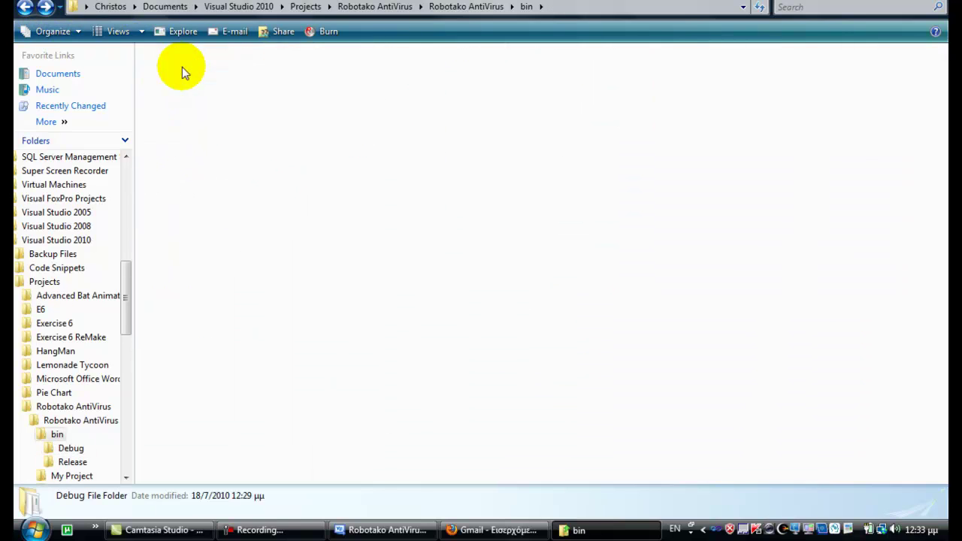
{"action": "double_click", "coordinate": [192, 82]}
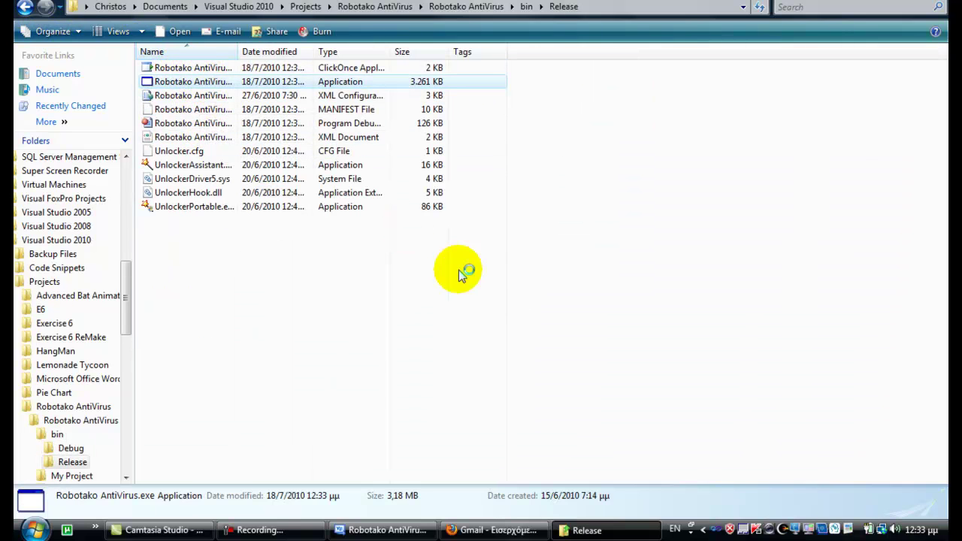
{"action": "left_click", "coordinate": [601, 530]}
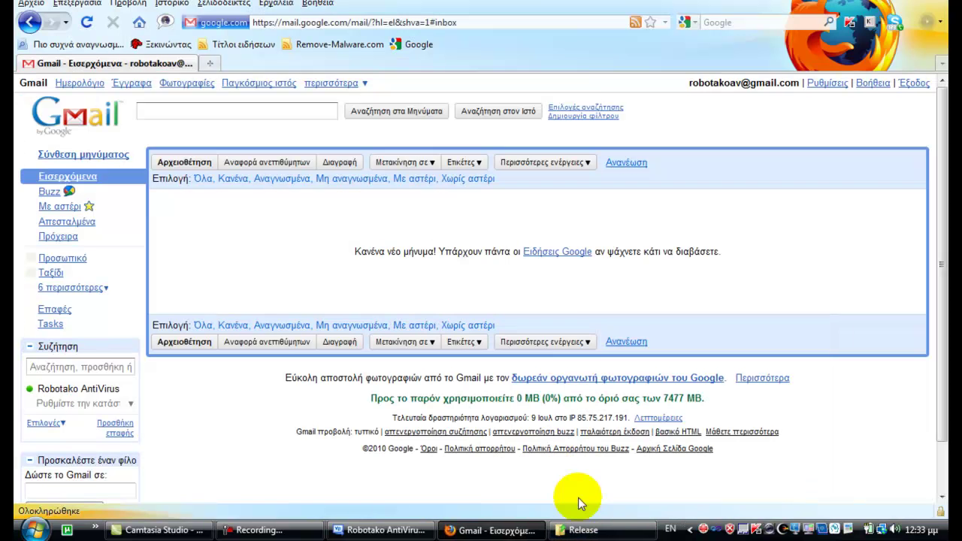
Bring back the Release folder, dismiss the administrator-rights notice and Kaspersky alert, and close the Robotako AntiVirus window
{"action": "left_click", "coordinate": [612, 530]}
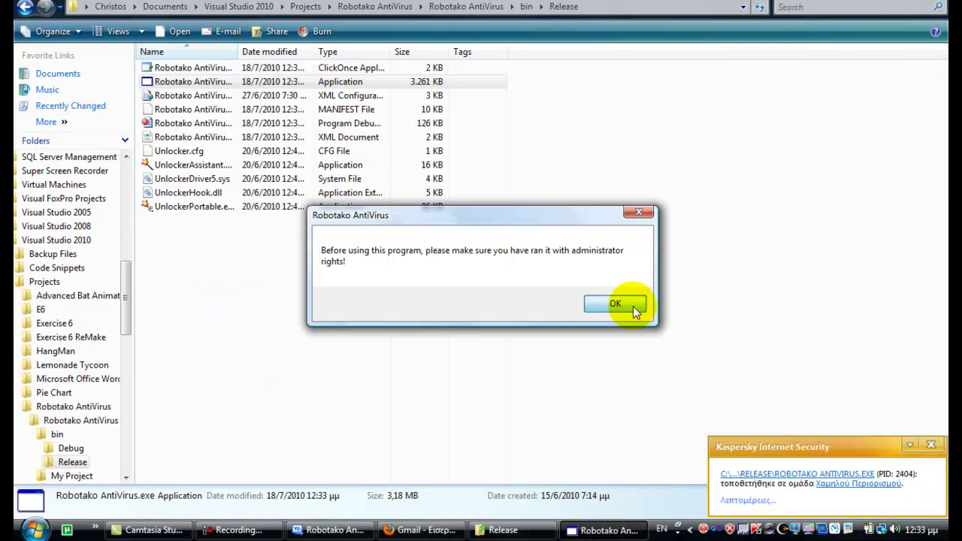
{"action": "left_click", "coordinate": [631, 306]}
{"action": "left_click", "coordinate": [931, 445]}
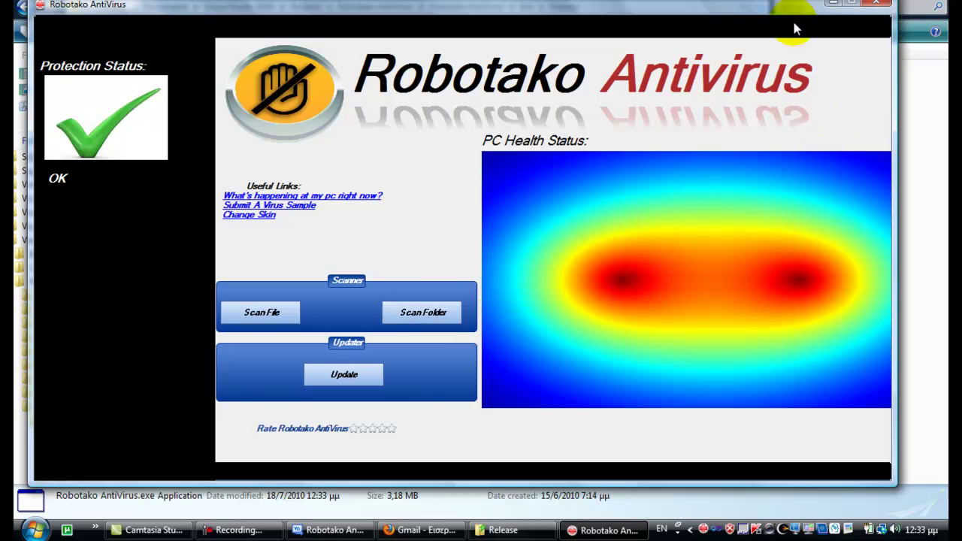
{"action": "left_click", "coordinate": [877, 6]}
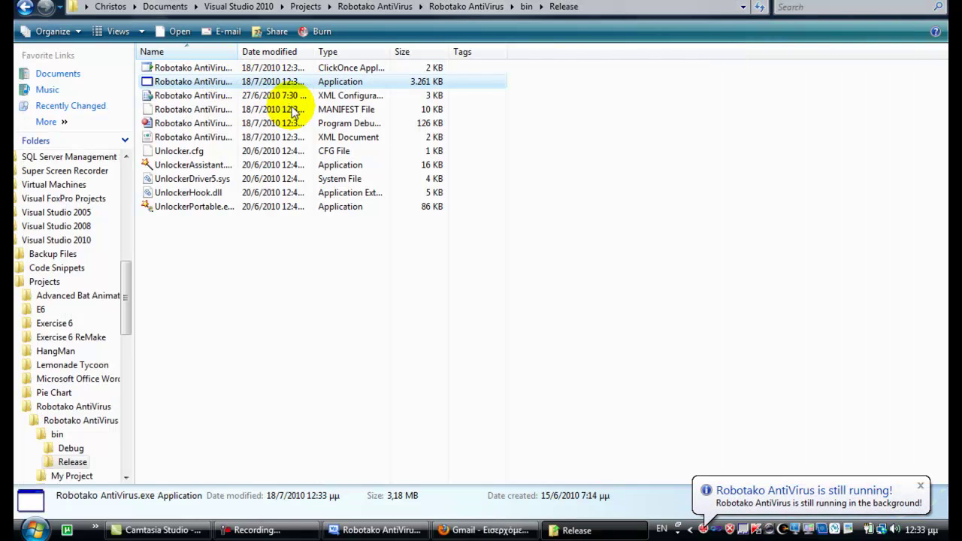
Run Robotako AntiVirus.exe from the Release folder as administrator, accept the startup notice, and reposition the program window
{"action": "right_click", "coordinate": [225, 80]}
{"action": "left_click", "coordinate": [286, 105]}
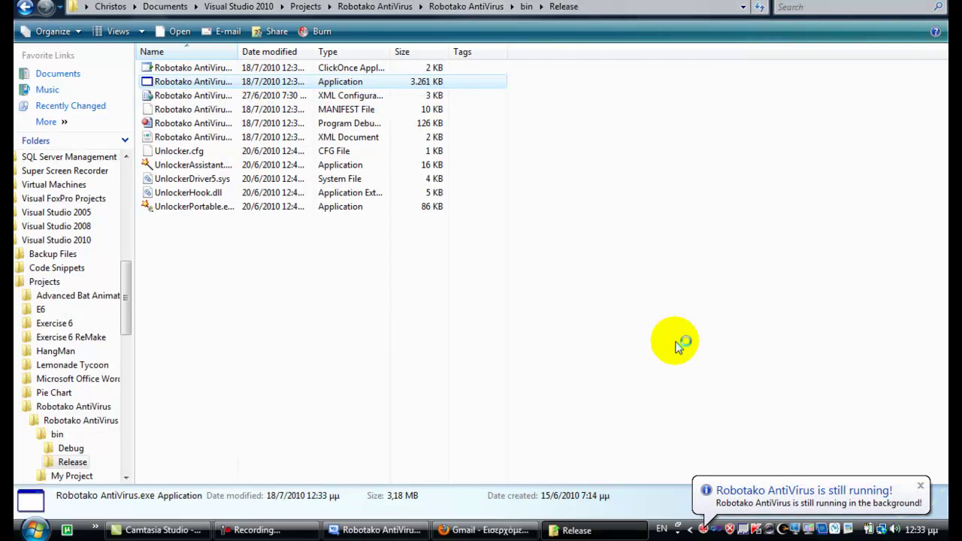
{"action": "left_click", "coordinate": [921, 486]}
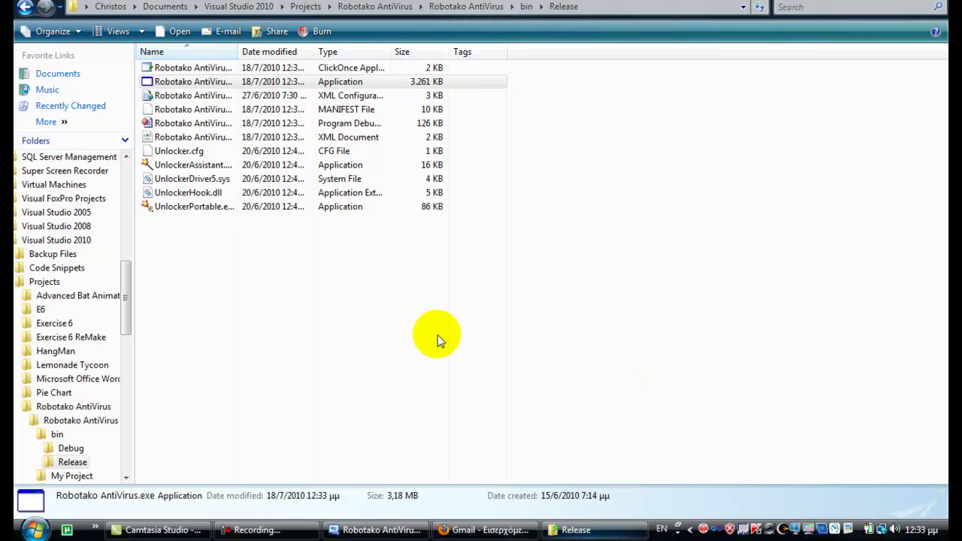
{"action": "left_click", "coordinate": [614, 303]}
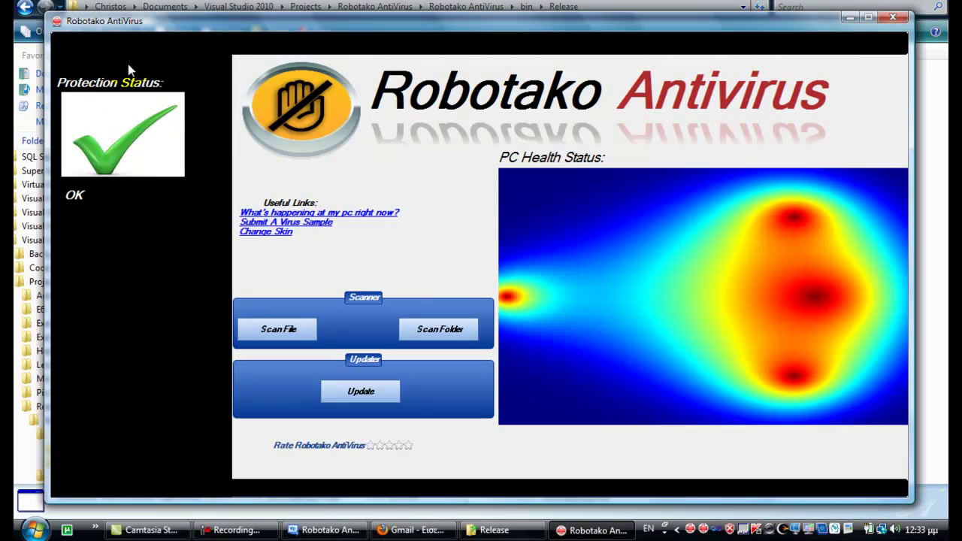
{"action": "left_click_drag", "start_coordinate": [150, 28], "coordinate": [138, 21]}
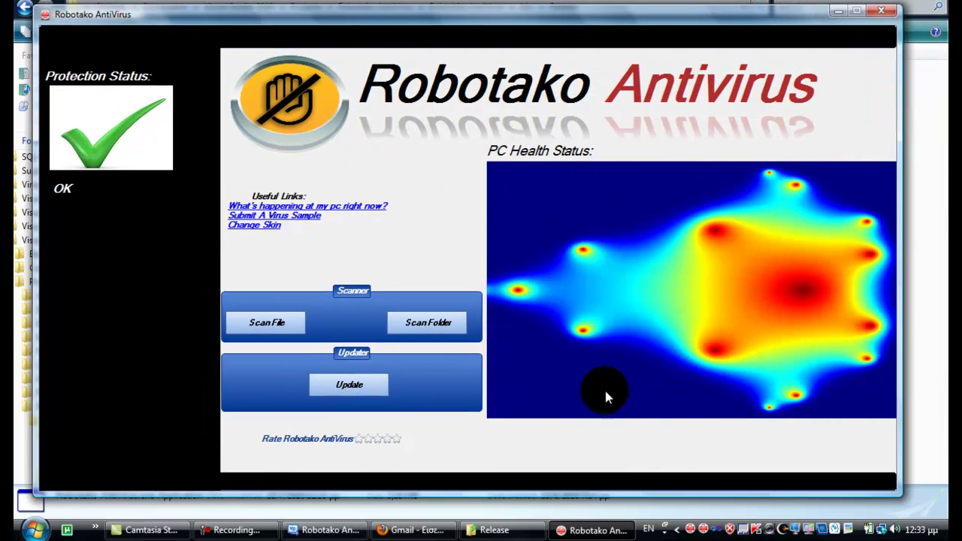
Exit the duplicate Robotako AntiVirus instance from the notification area with confirmation, and bring the remaining instance to the front
{"action": "right_click", "coordinate": [703, 530]}
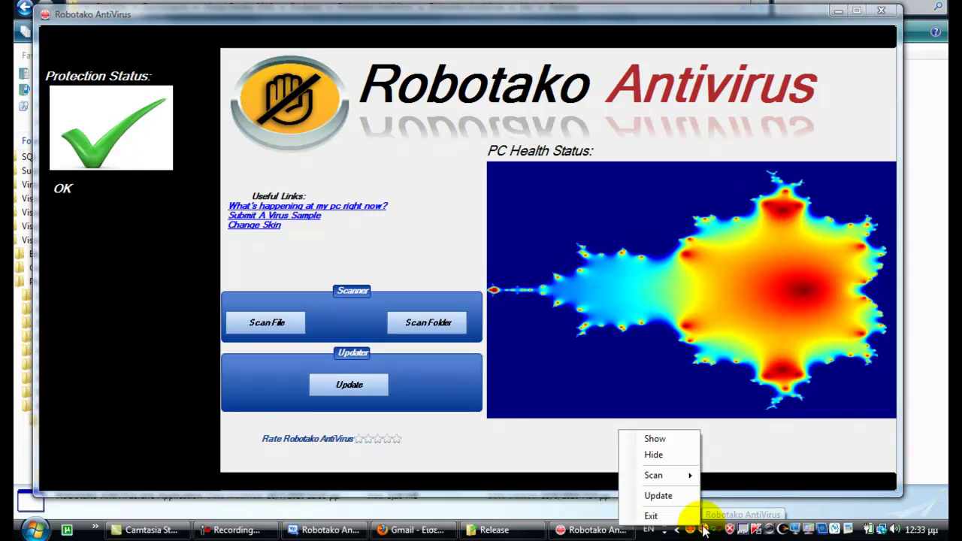
{"action": "left_click", "coordinate": [694, 518]}
{"action": "right_click", "coordinate": [703, 526]}
{"action": "left_click", "coordinate": [690, 515]}
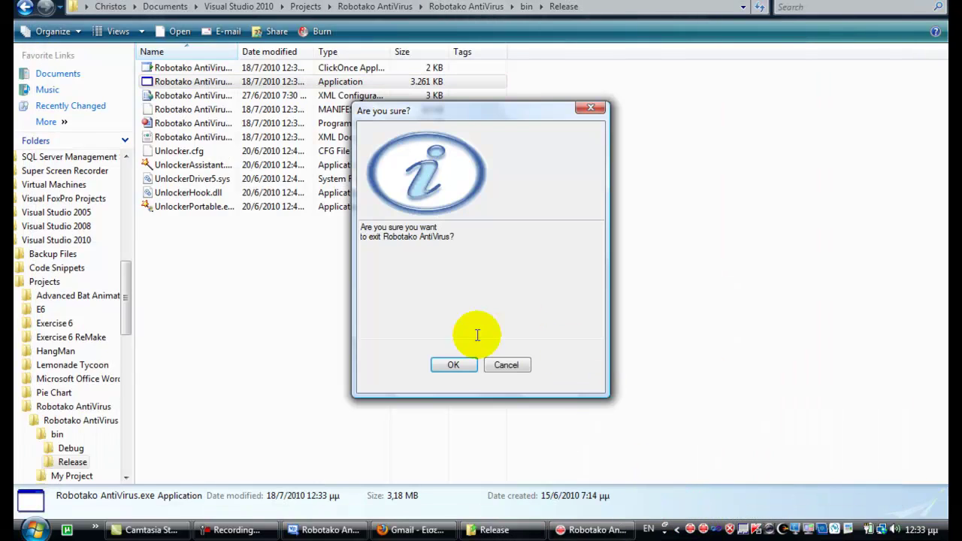
{"action": "left_click", "coordinate": [454, 363]}
{"action": "left_click", "coordinate": [607, 532]}
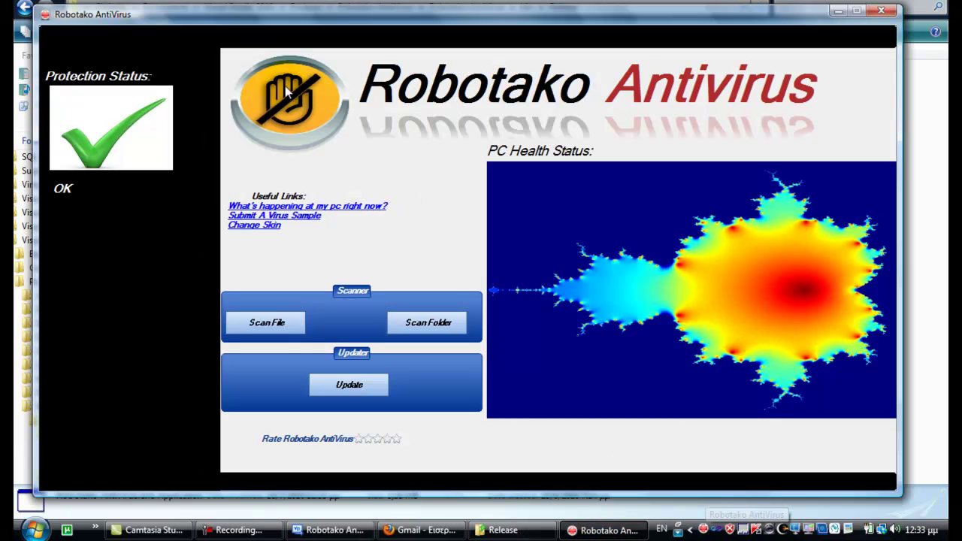
Reposition the antivirus window and view the "What's happening at my pc right now?" information
{"action": "left_click_drag", "start_coordinate": [242, 13], "coordinate": [301, 6]}
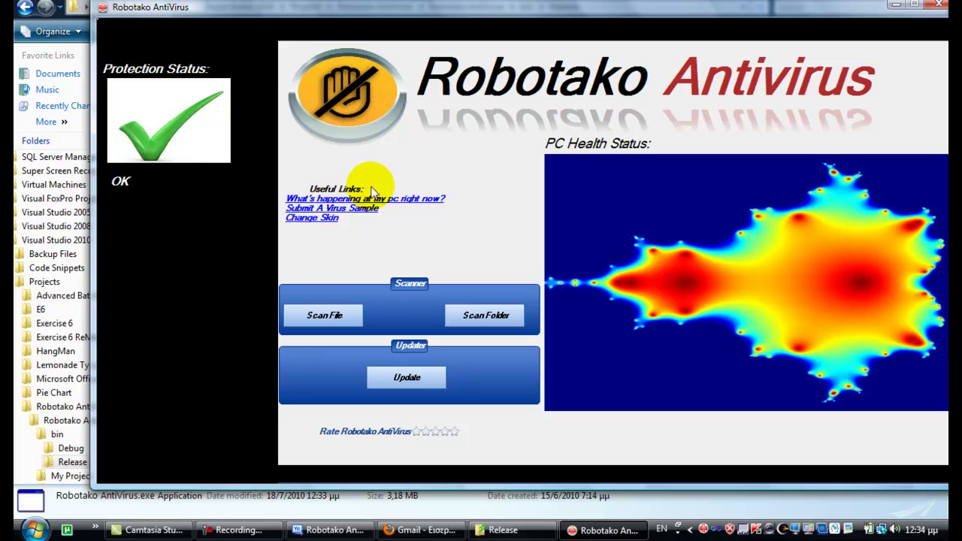
{"action": "left_click", "coordinate": [416, 201]}
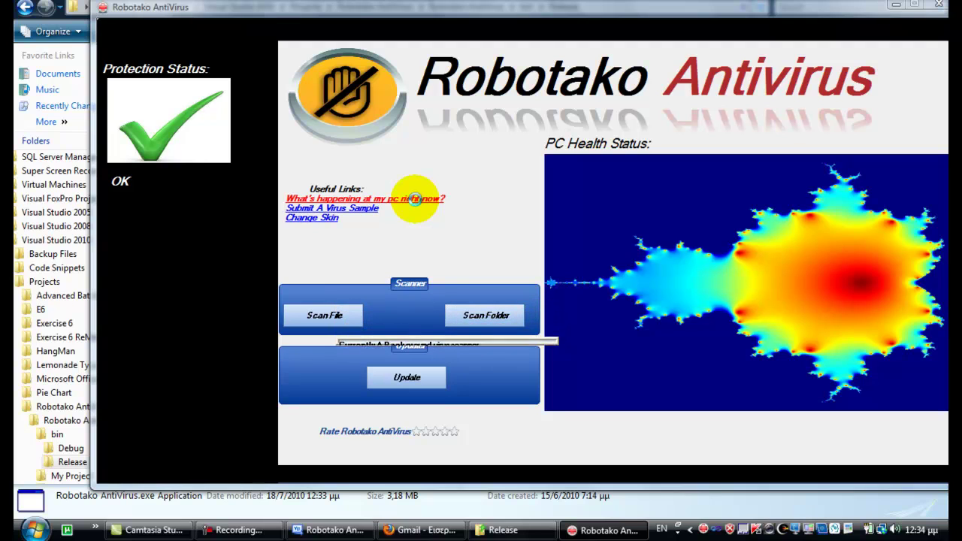
{"action": "left_click", "coordinate": [415, 199]}
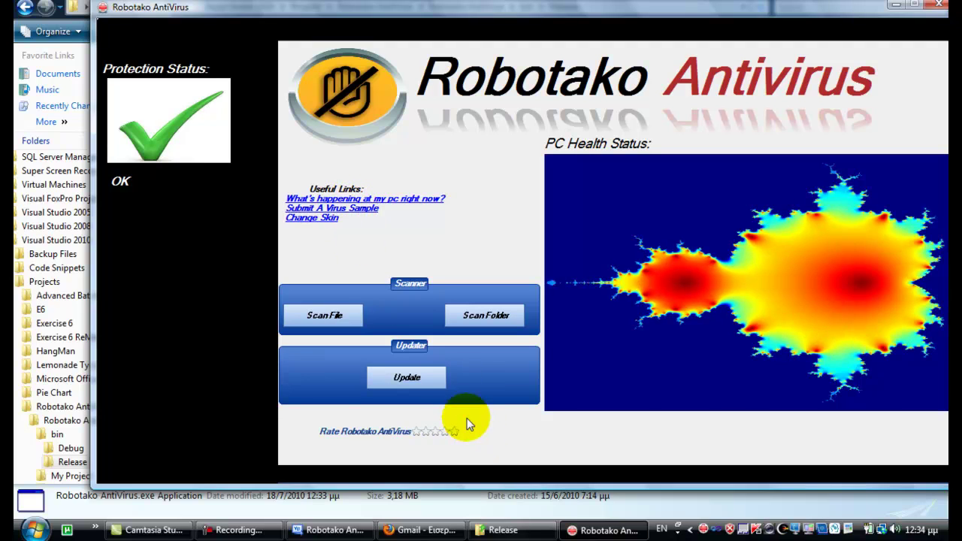
Change the program's skin to Office XP and acknowledge the confirmation
{"action": "left_click", "coordinate": [313, 223]}
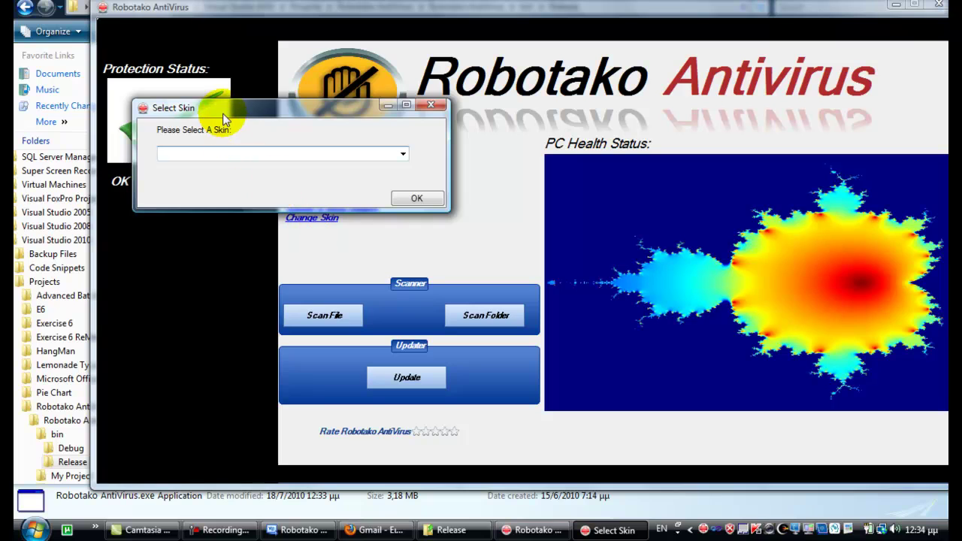
{"action": "left_click_drag", "start_coordinate": [223, 119], "coordinate": [381, 100]}
{"action": "left_click", "coordinate": [563, 138]}
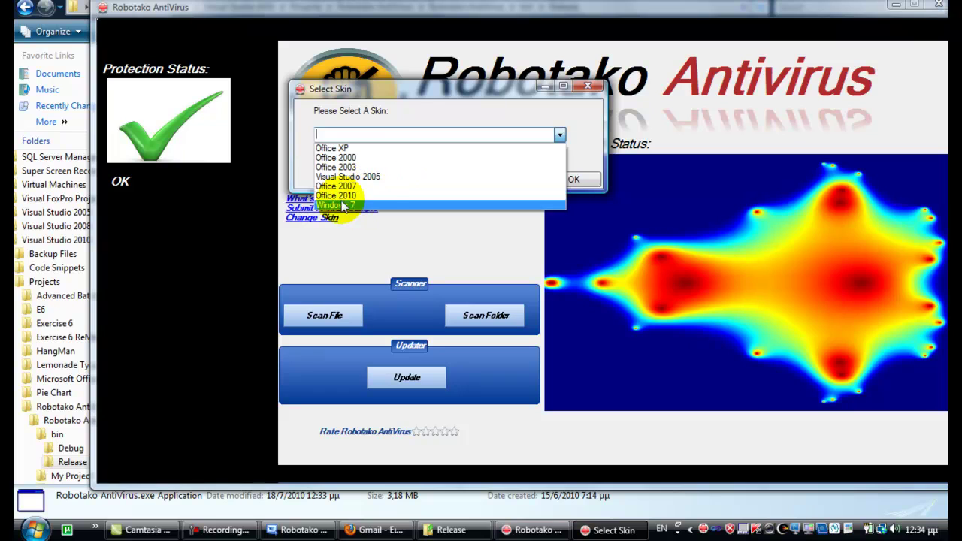
{"action": "left_click", "coordinate": [451, 150]}
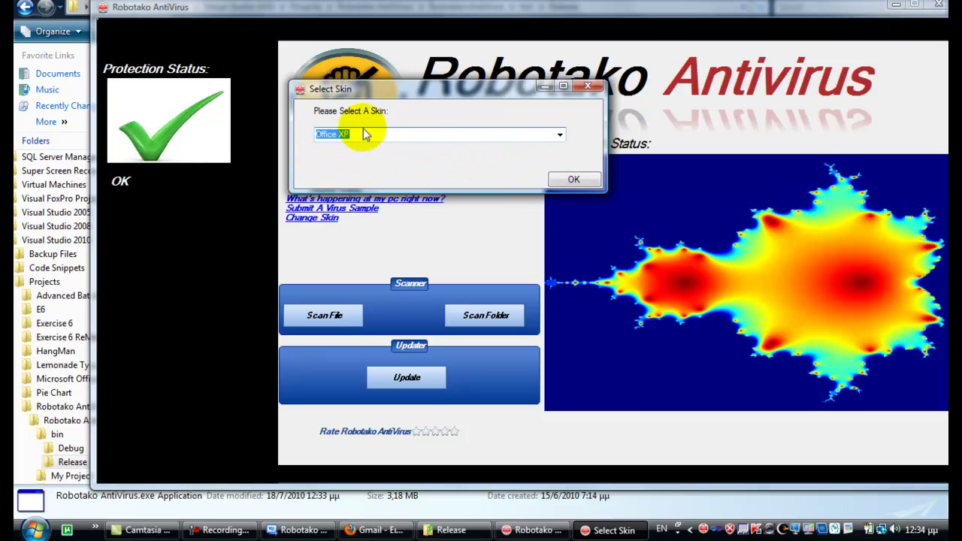
{"action": "left_click", "coordinate": [569, 179]}
{"action": "left_click_drag", "start_coordinate": [508, 206], "coordinate": [444, 179]}
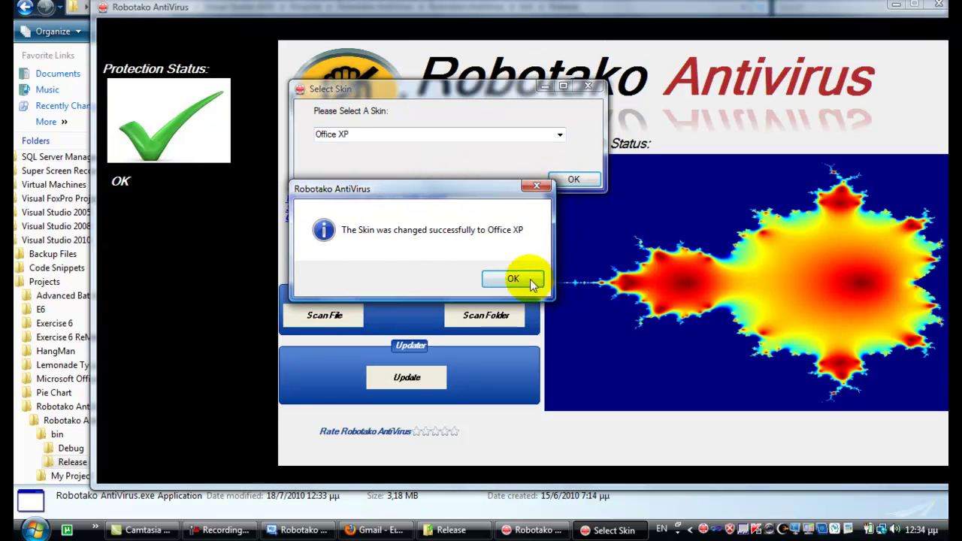
{"action": "left_click", "coordinate": [520, 284]}
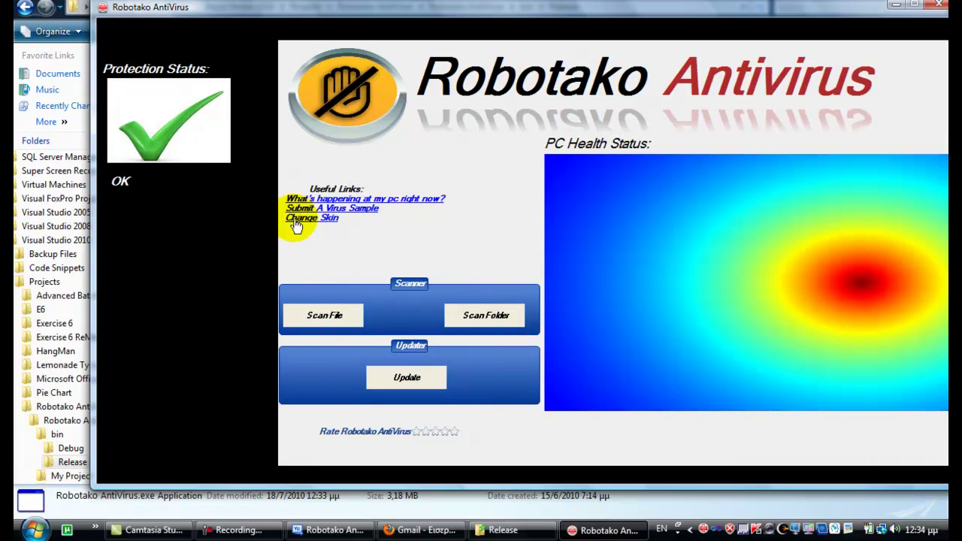
Change the program's skin to Office 2003 and acknowledge the confirmation
{"action": "left_click", "coordinate": [321, 218]}
{"action": "left_click", "coordinate": [319, 69]}
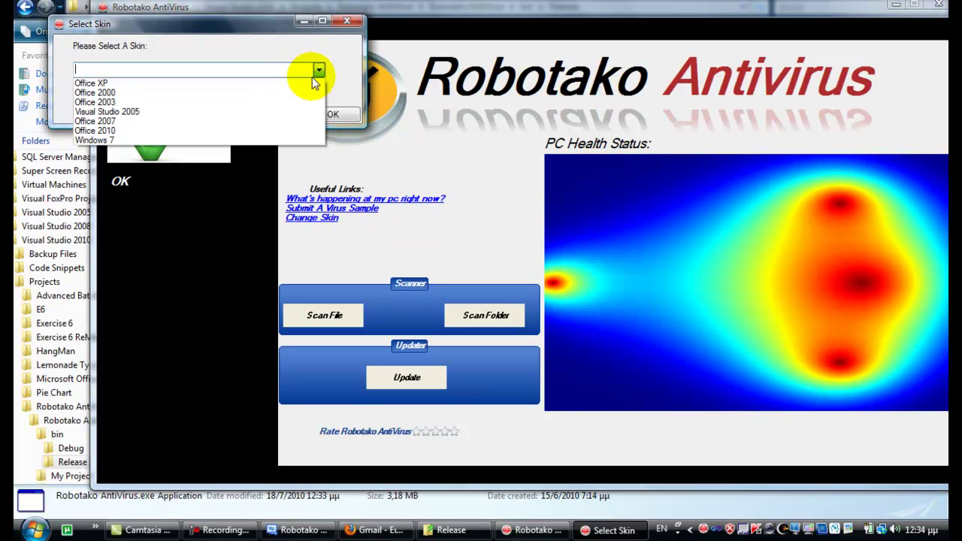
{"action": "left_click", "coordinate": [309, 97]}
{"action": "left_click", "coordinate": [355, 117]}
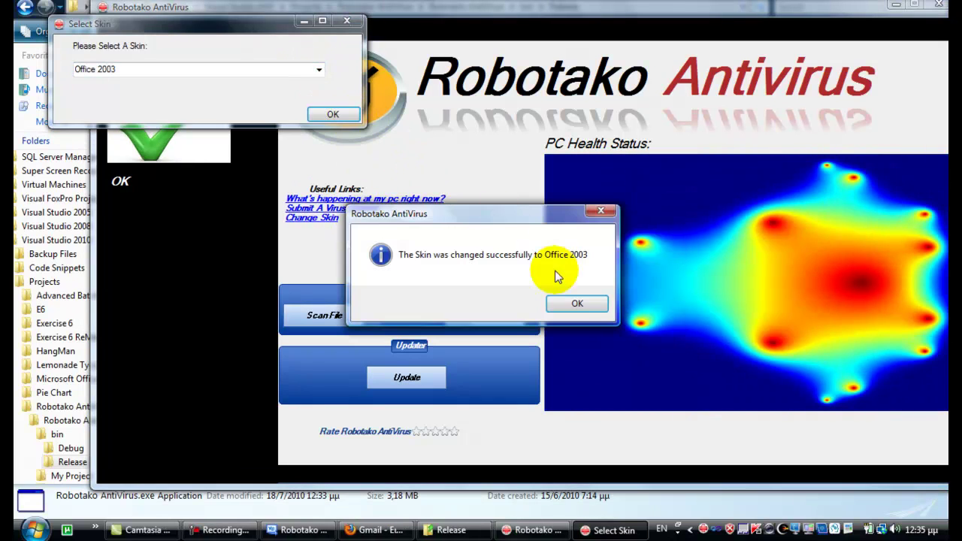
{"action": "left_click", "coordinate": [588, 310]}
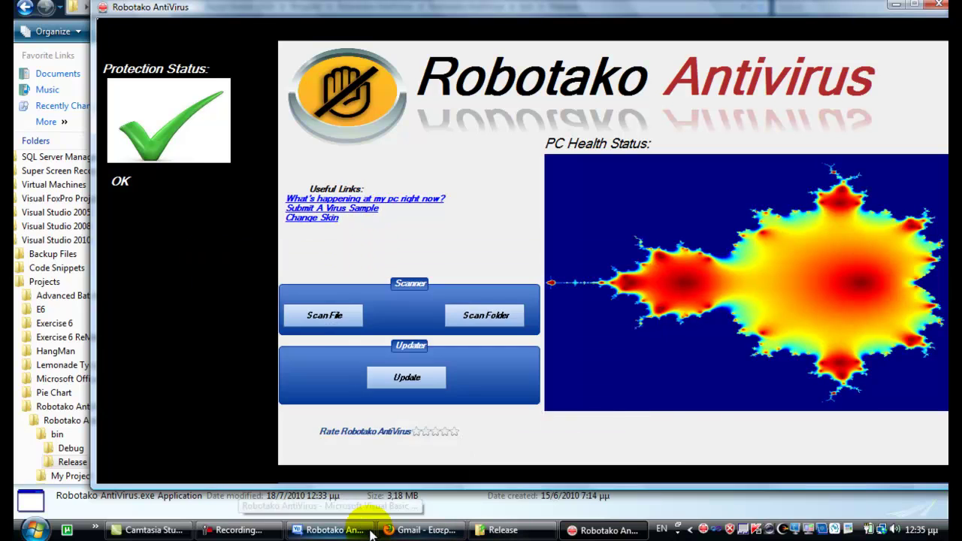
Switch to Firefox to view the Gmail inbox, and return to Robotako AntiVirus
{"action": "left_click", "coordinate": [398, 530]}
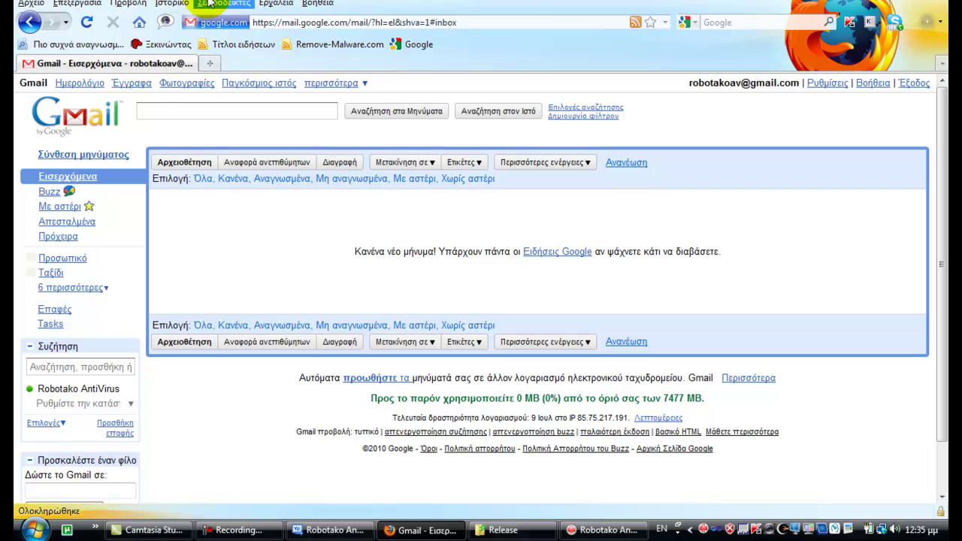
{"action": "key", "text": "alt+Tab"}
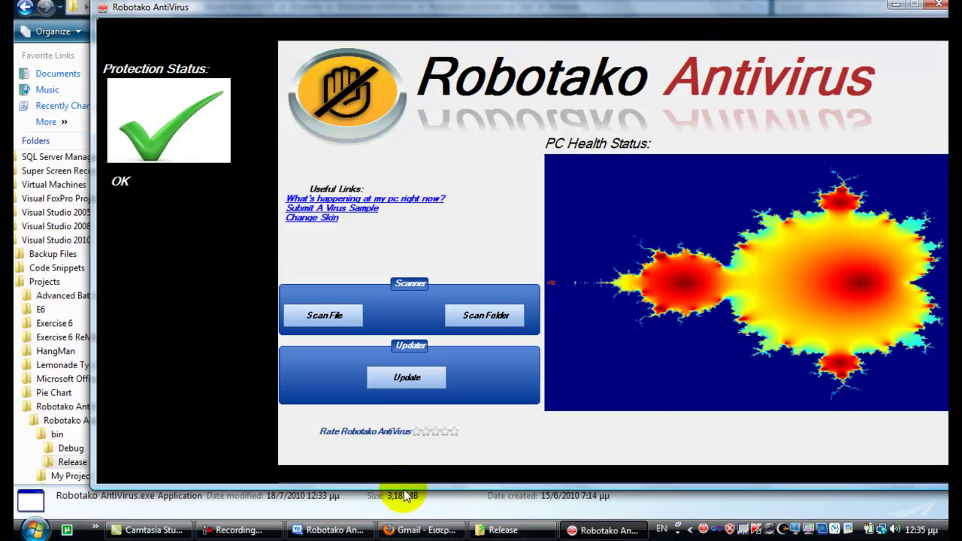
{"action": "left_click", "coordinate": [398, 527]}
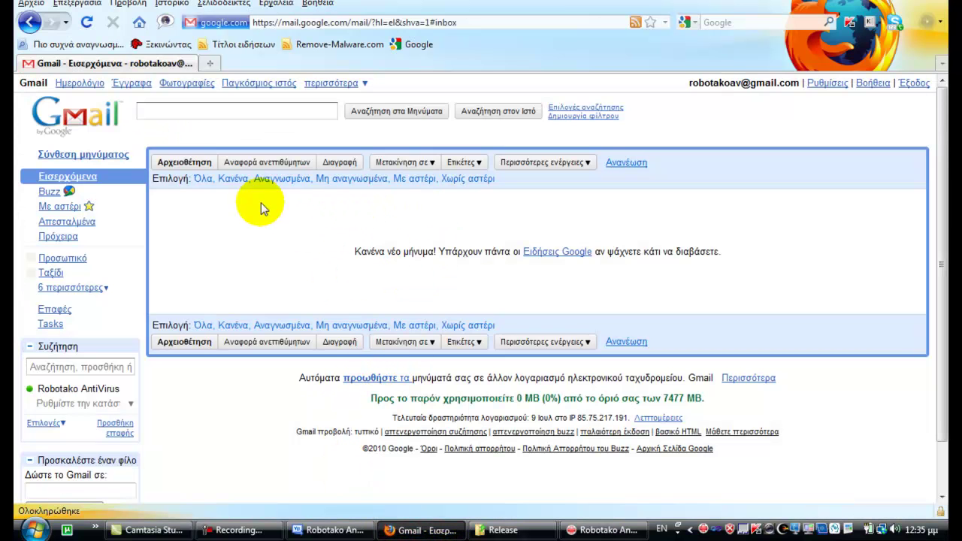
{"action": "left_click", "coordinate": [432, 526]}
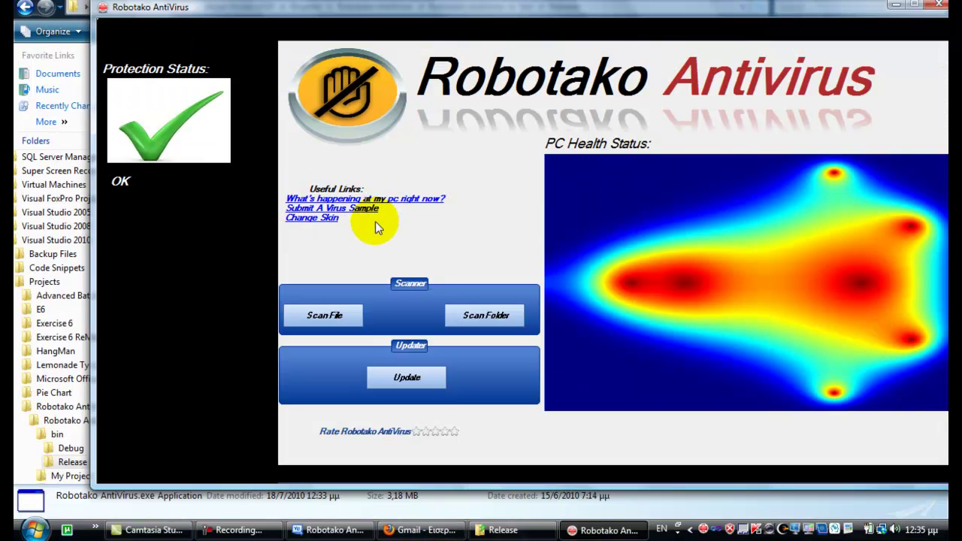
Open the virus sample submission form, move it over the main window, and start browsing for a file to submit
{"action": "left_click", "coordinate": [373, 213]}
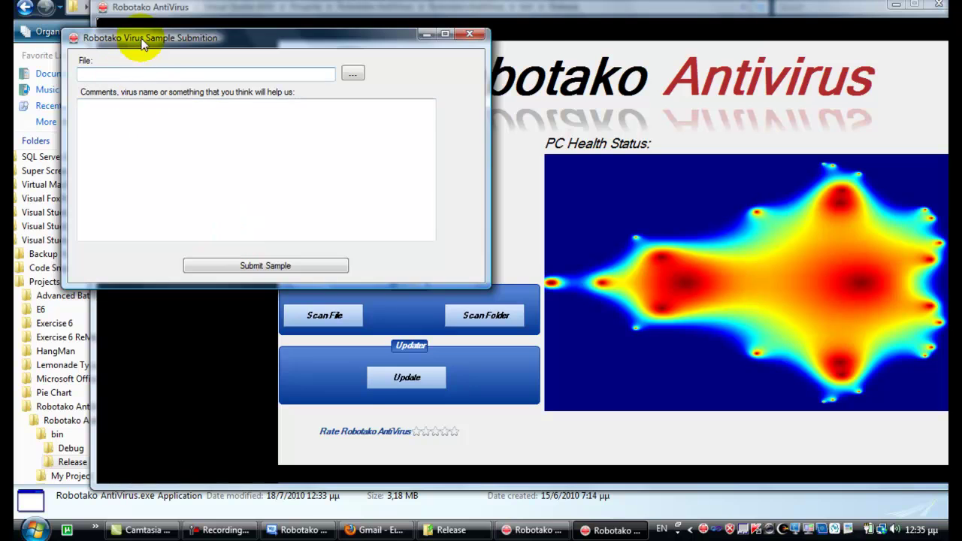
{"action": "left_click_drag", "start_coordinate": [146, 39], "coordinate": [266, 85]}
{"action": "left_click", "coordinate": [469, 118]}
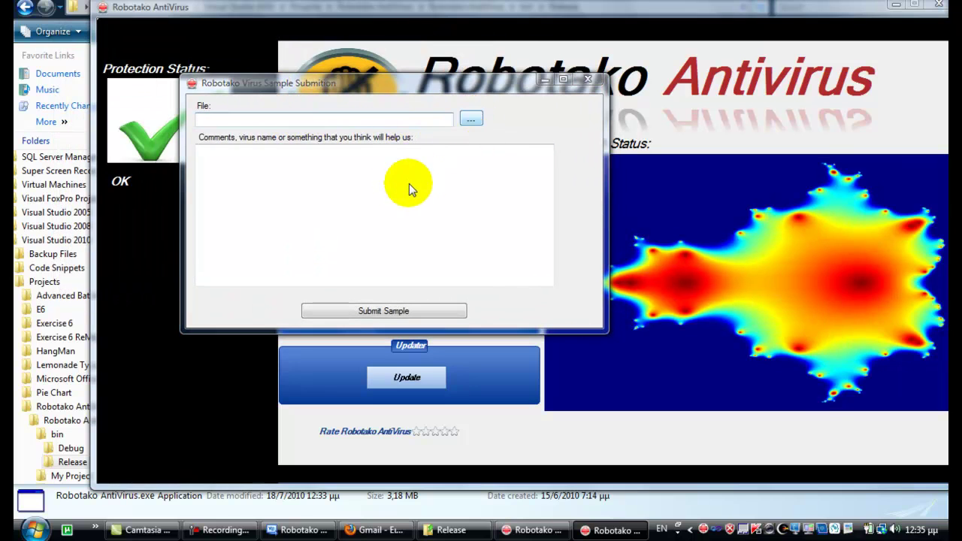
{"action": "left_click_drag", "start_coordinate": [456, 97], "coordinate": [366, 61]}
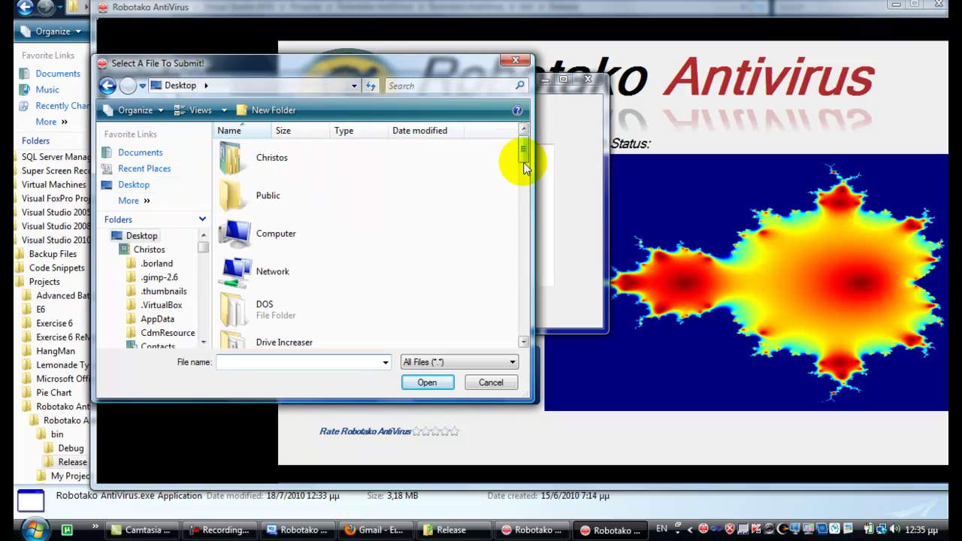
Choose matrix.jpg from the Desktop folder as the file to submit as a virus sample
{"action": "left_click_drag", "start_coordinate": [523, 166], "coordinate": [522, 255]}
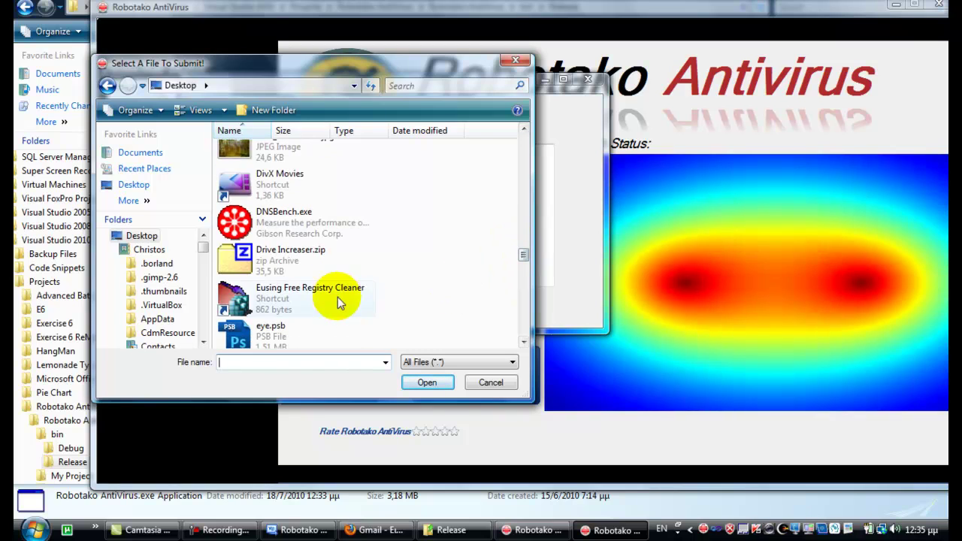
{"action": "left_click", "coordinate": [521, 341]}
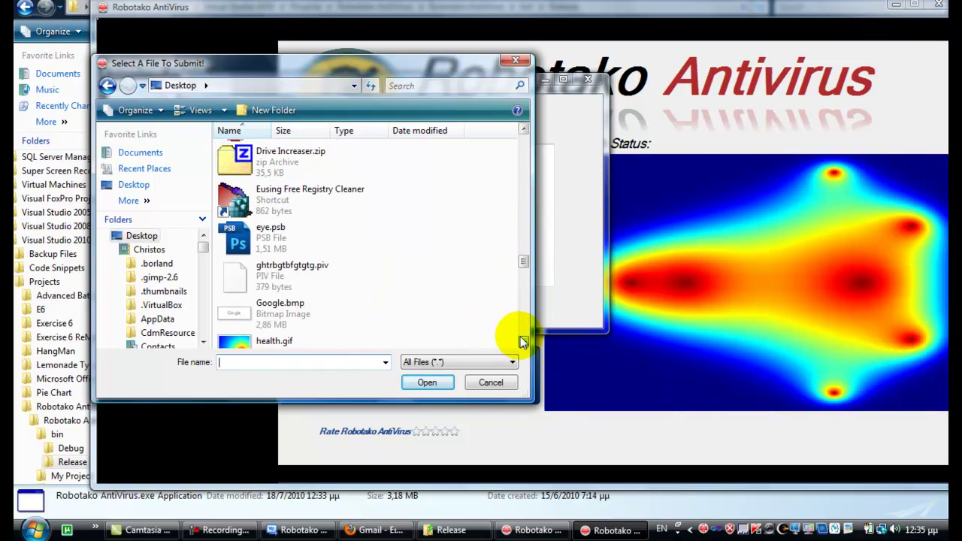
{"action": "left_click", "coordinate": [522, 341]}
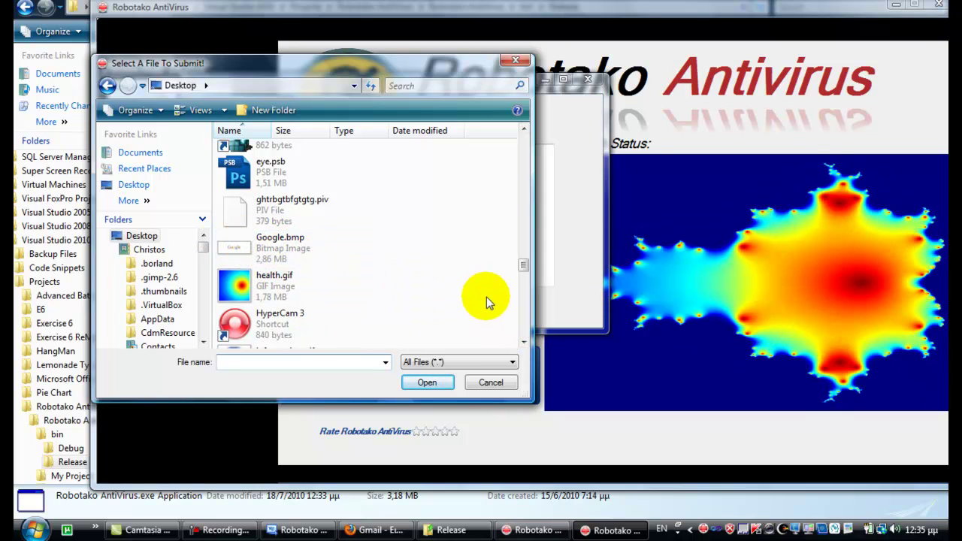
{"action": "left_click", "coordinate": [524, 344]}
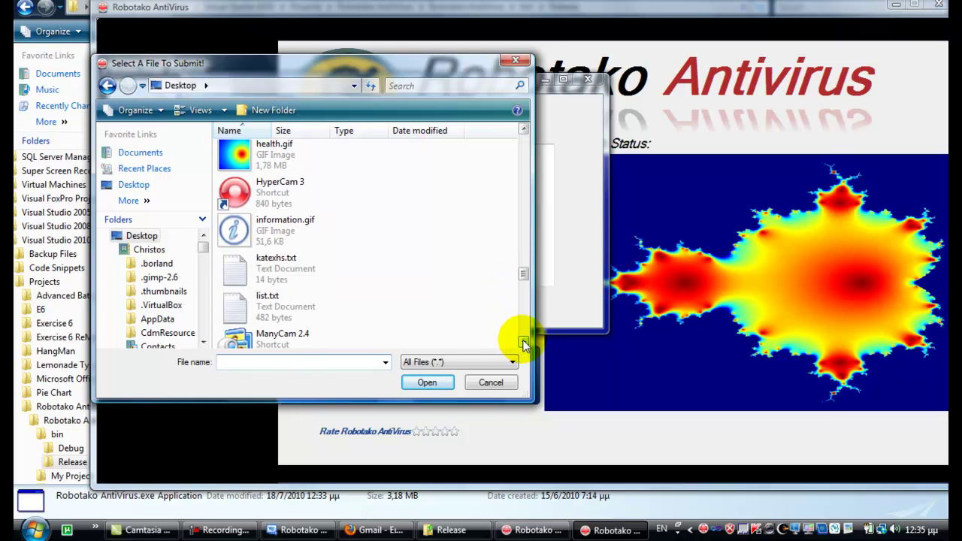
{"action": "left_click", "coordinate": [524, 345]}
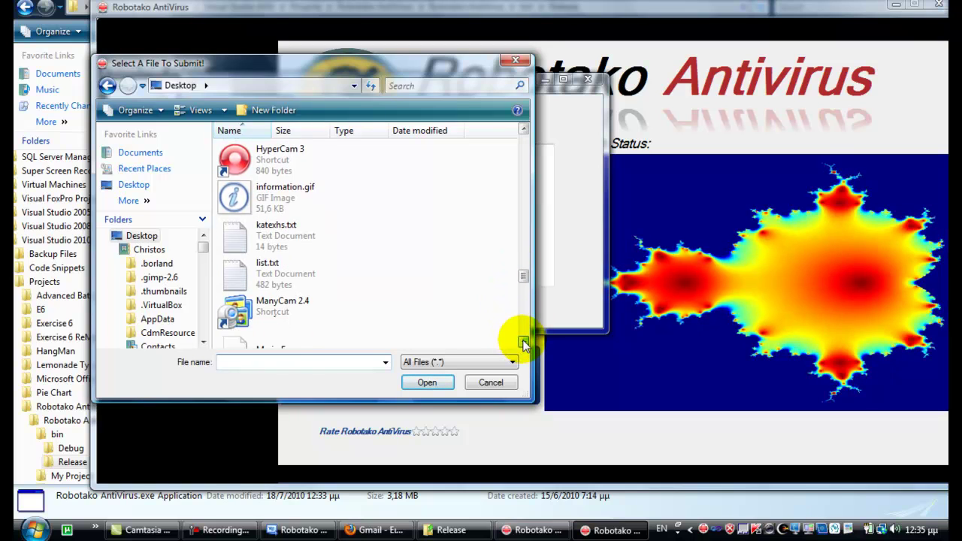
{"action": "left_click", "coordinate": [274, 227]}
{"action": "left_click", "coordinate": [290, 268]}
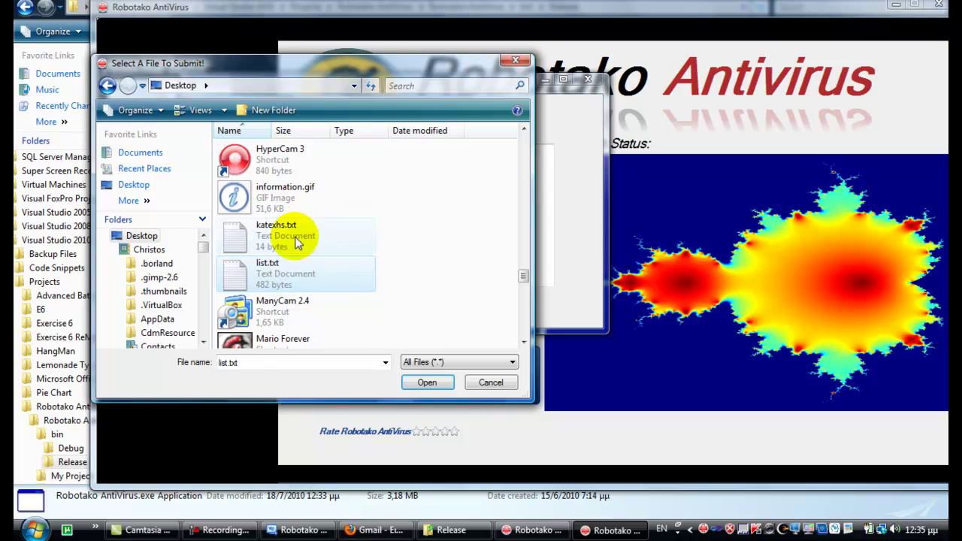
{"action": "left_click", "coordinate": [357, 237]}
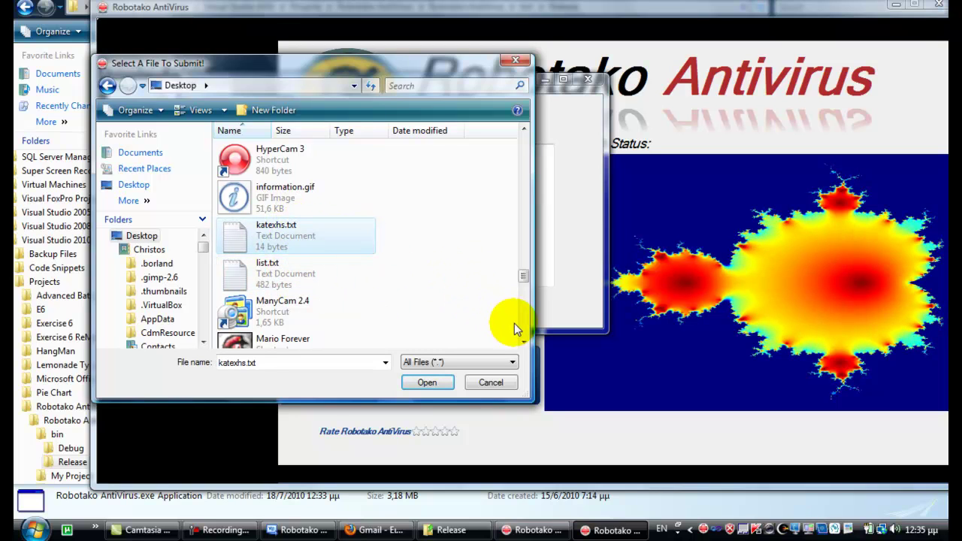
{"action": "left_click", "coordinate": [524, 344]}
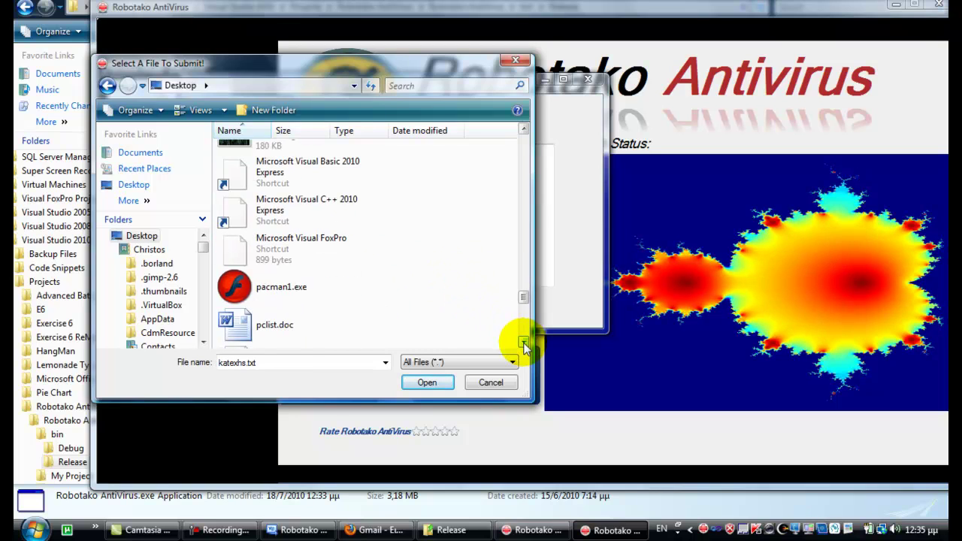
{"action": "left_click_drag", "start_coordinate": [523, 296], "coordinate": [523, 290]}
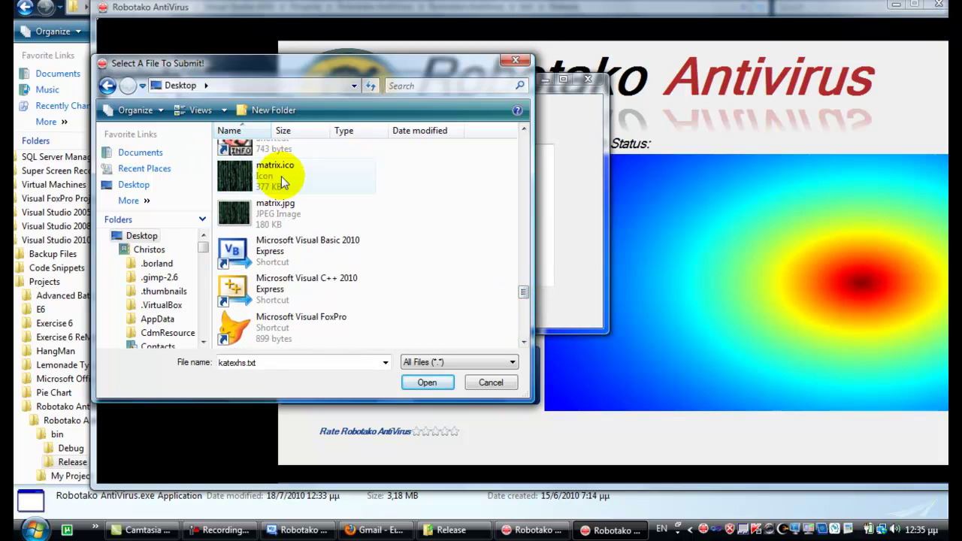
{"action": "left_click", "coordinate": [274, 214]}
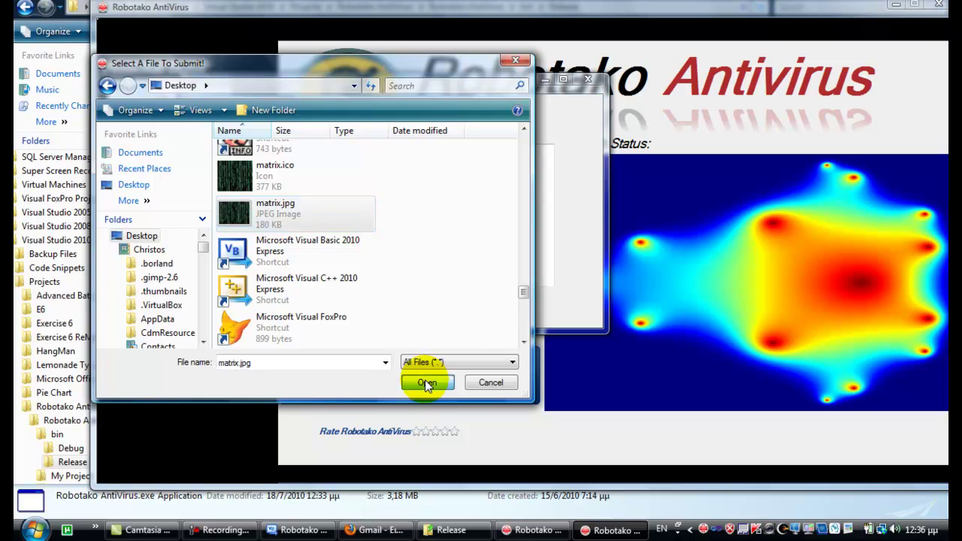
{"action": "left_click", "coordinate": [426, 384]}
{"action": "left_click_drag", "start_coordinate": [200, 118], "coordinate": [325, 121]}
{"action": "left_click", "coordinate": [350, 122]}
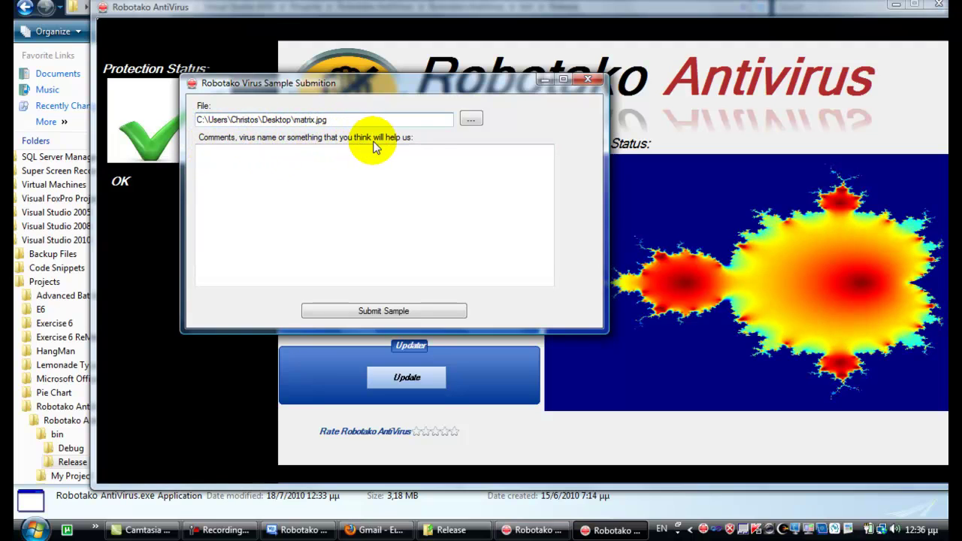
Enter the comment "This is not a VIRUS or any other type of malware (malicious software), so just ignore it, I am sending it for fun."
{"action": "left_click", "coordinate": [428, 168]}
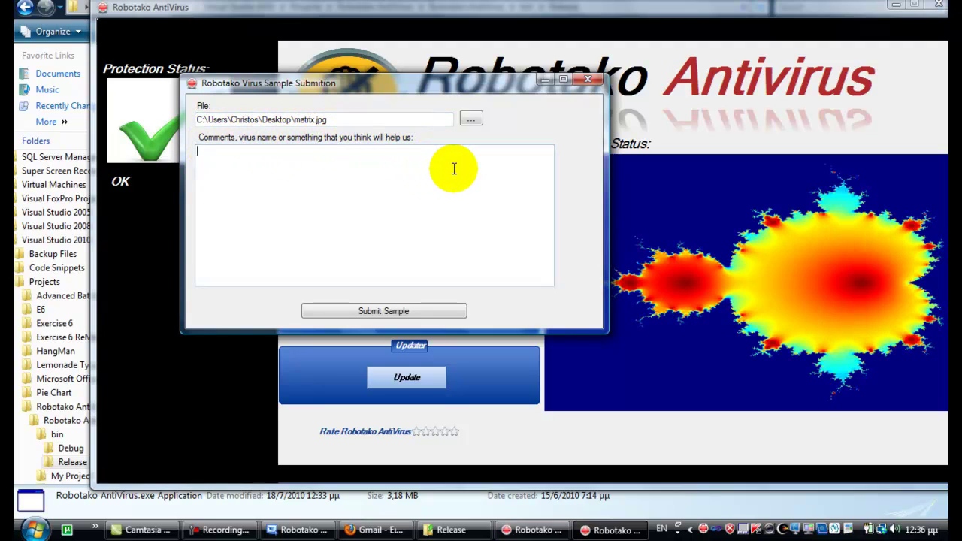
{"action": "type", "text": "This is not a "}
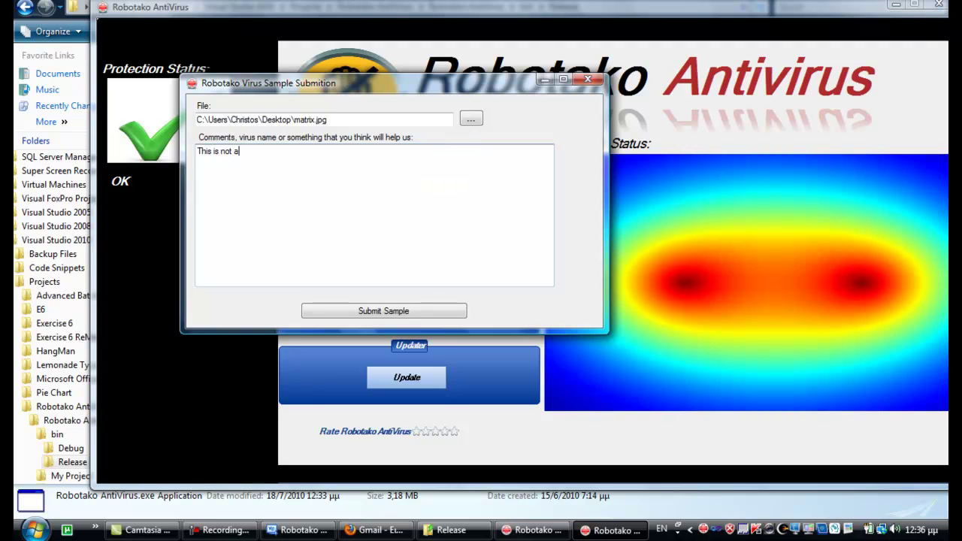
{"action": "type", "text": "VIRUS"}
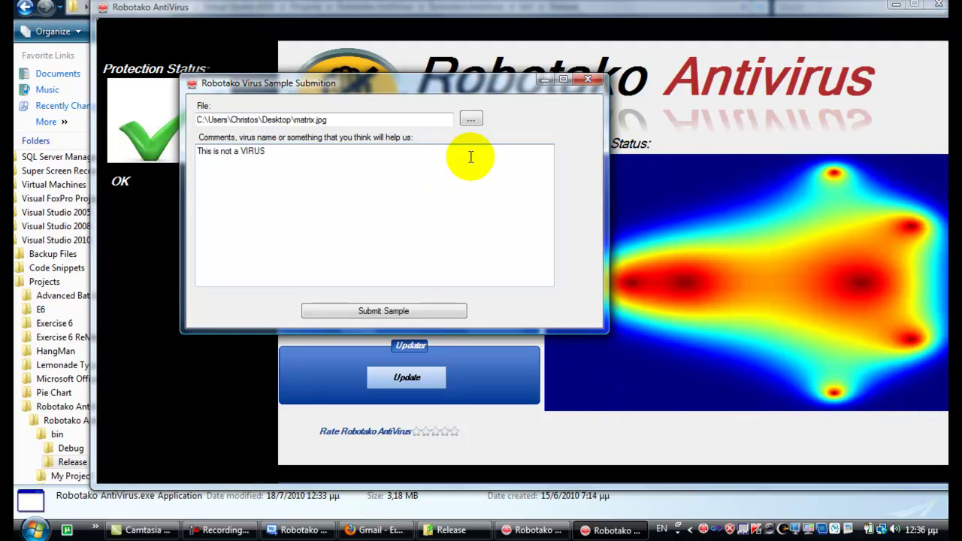
{"action": "type", "text": " or any ot"}
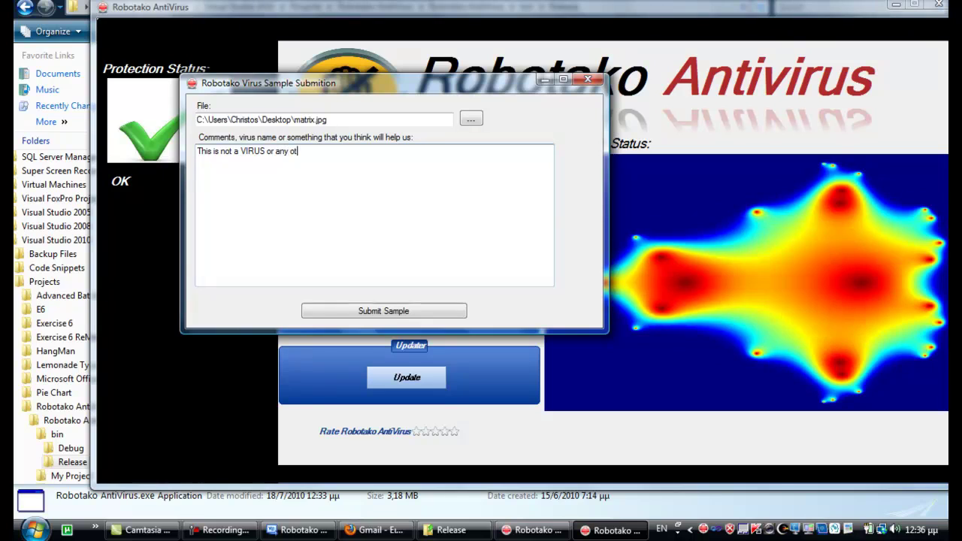
{"action": "type", "text": "her type of malwar"}
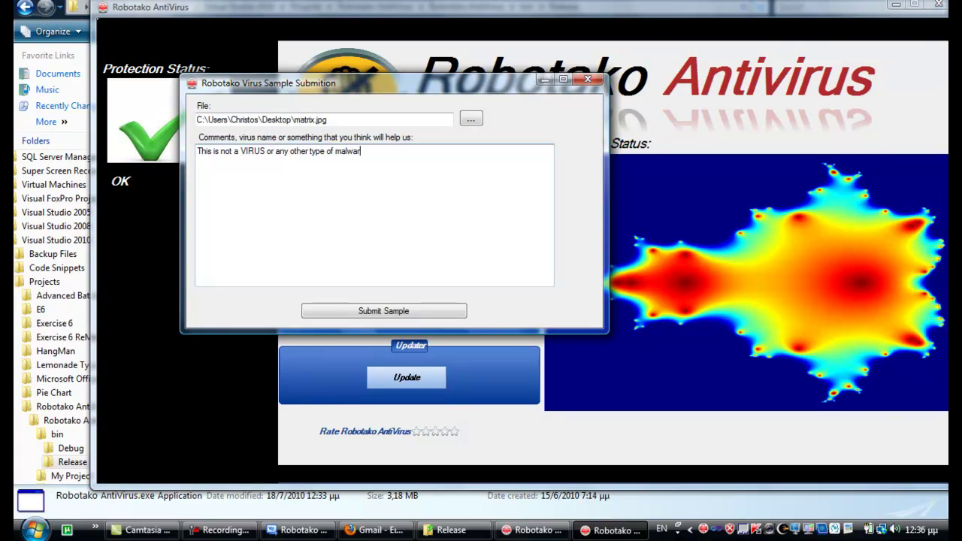
{"action": "type", "text": "e (malicious"}
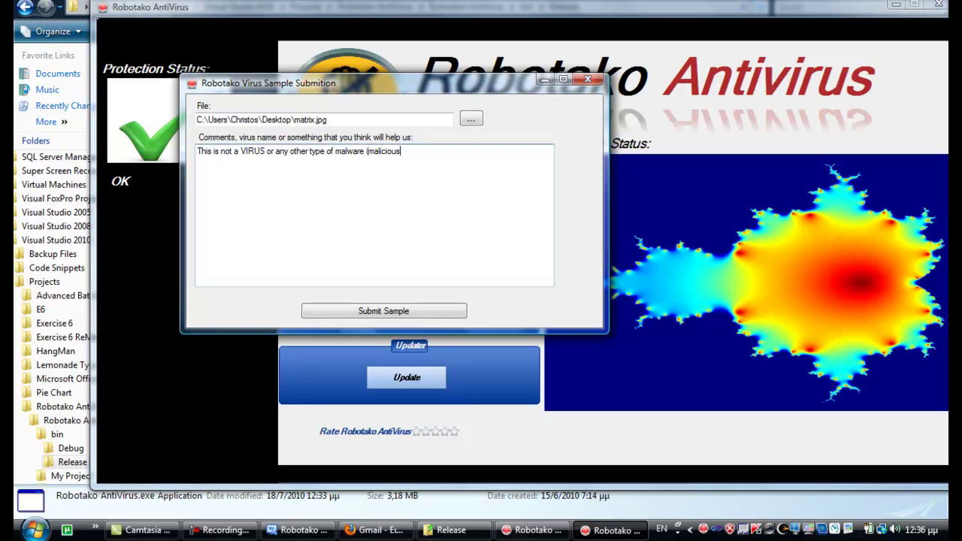
{"action": "type", "text": " softwar"}
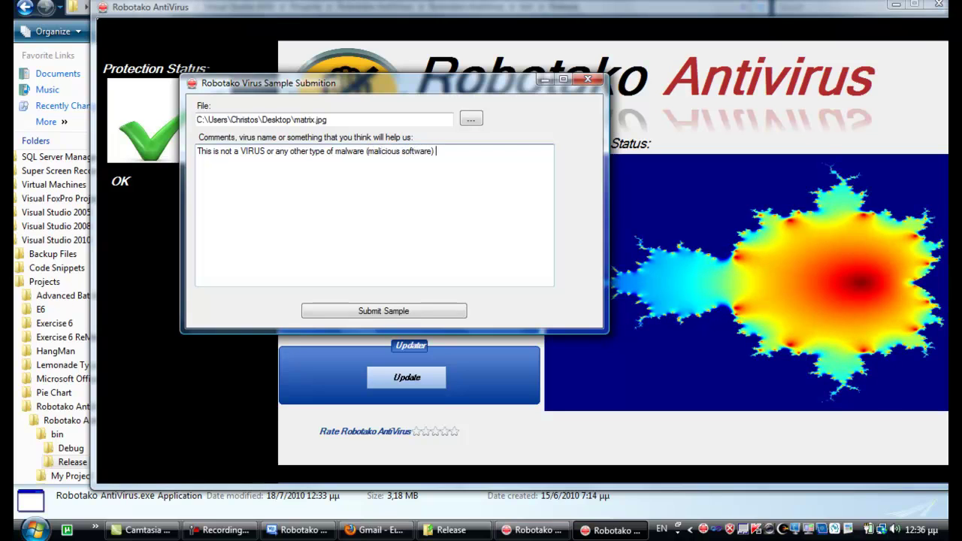
{"action": "type", "text": "e),"}
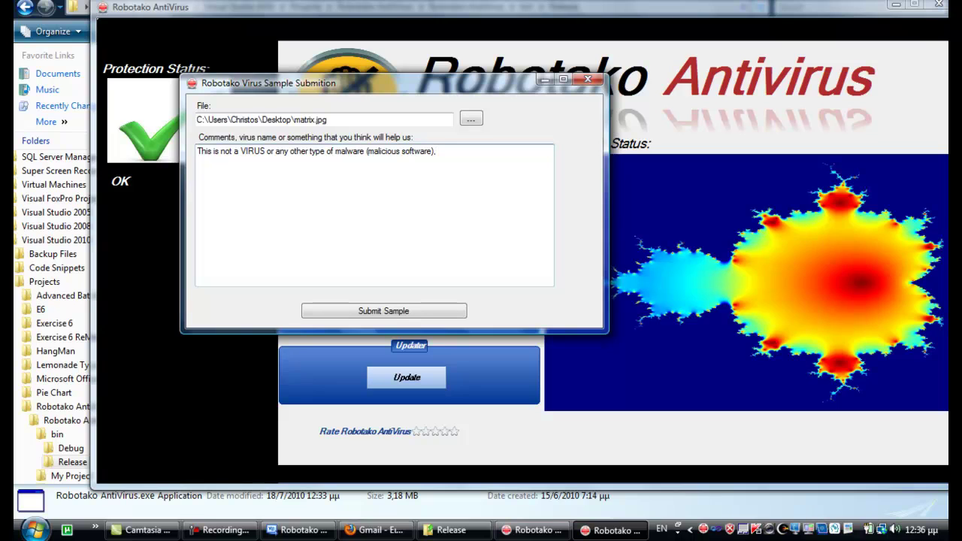
{"action": "type", "text": " so just ign"}
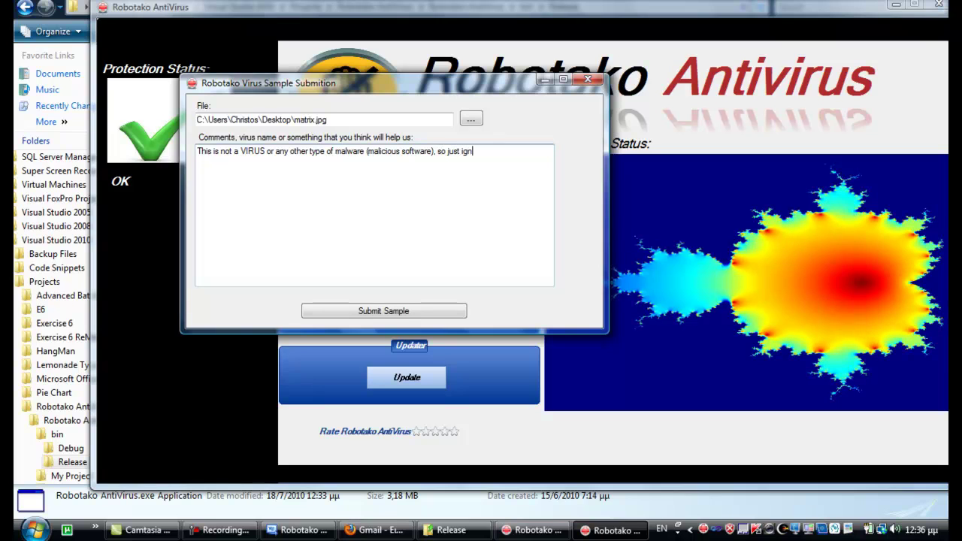
{"action": "type", "text": "ore it. I am s"}
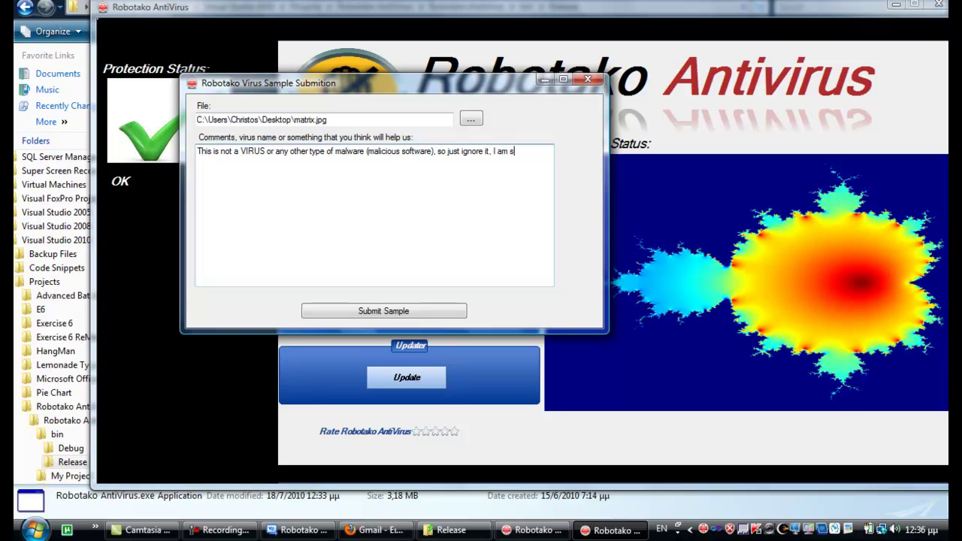
{"action": "key", "text": "BackSpace"}
{"action": "key", "text": "BackSpace"}
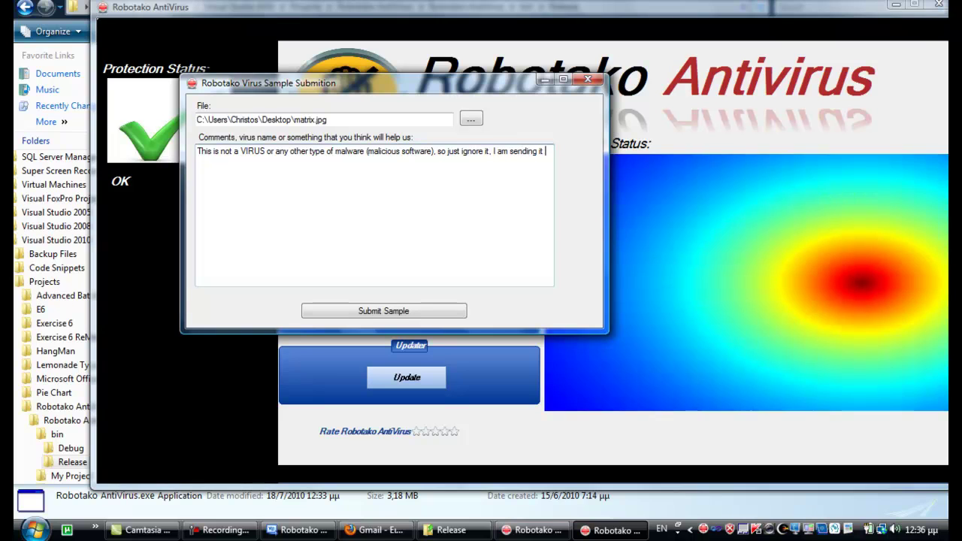
{"action": "type", "text": "for fun."}
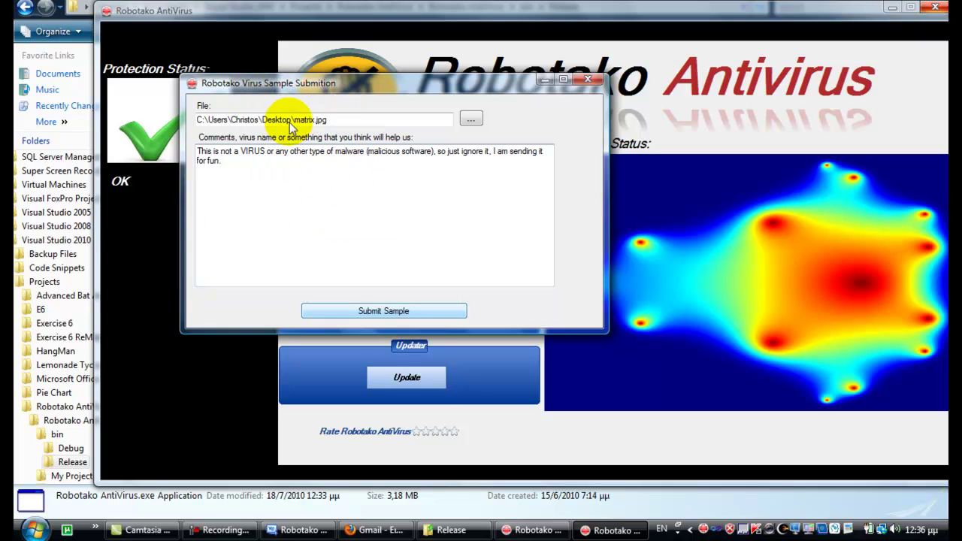
Submit the virus sample and dismiss the confirmation message and the notification balloon
{"action": "left_click_drag", "start_coordinate": [449, 208], "coordinate": [238, 144]}
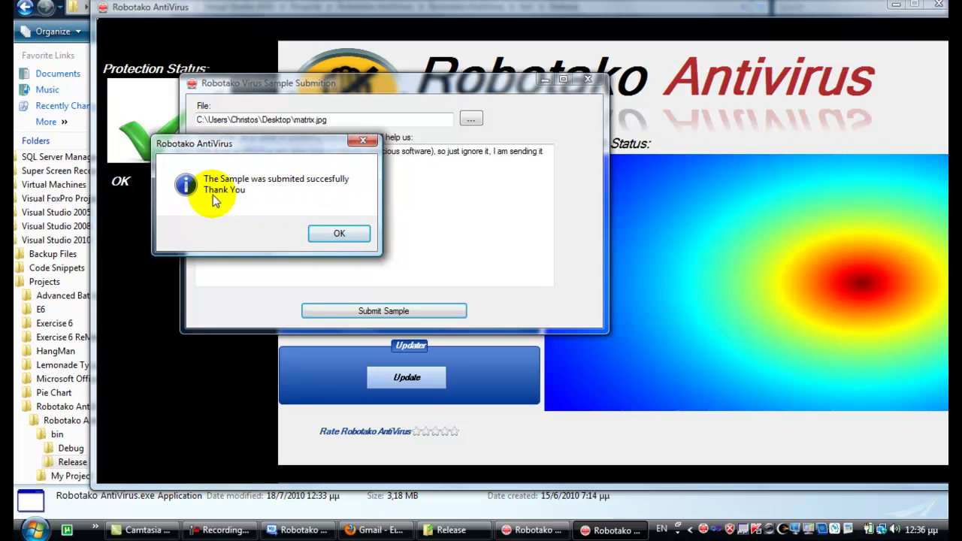
{"action": "left_click", "coordinate": [346, 235]}
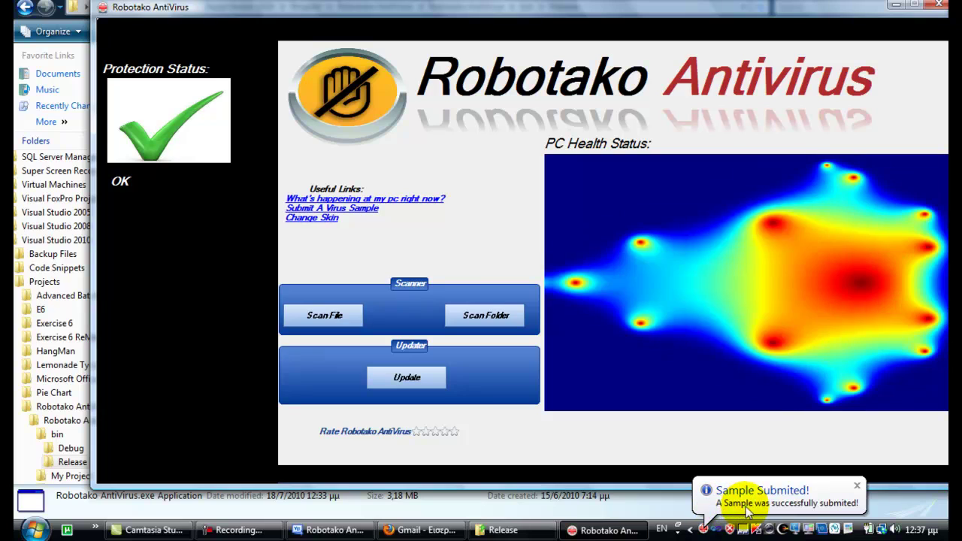
{"action": "left_click", "coordinate": [858, 489]}
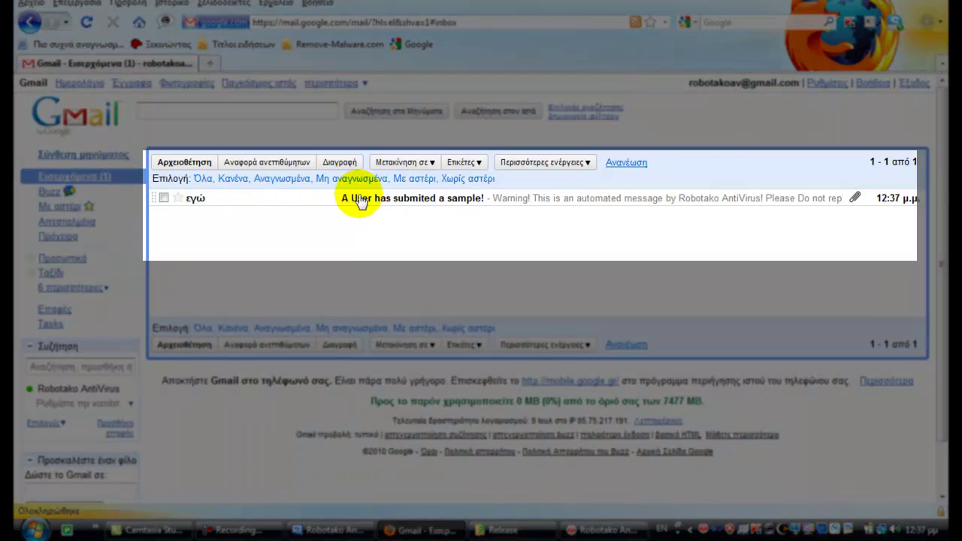
Switch to the Gmail inbox in Firefox, open the "A User has submited a sample!" email, and read its message and comments
{"action": "left_click", "coordinate": [530, 202]}
{"action": "mouse_move", "coordinate": [224, 233]}
{"action": "left_mouse_down"}
{"action": "mouse_move", "coordinate": [173, 233]}
{"action": "mouse_move", "coordinate": [434, 235]}
{"action": "mouse_move", "coordinate": [279, 241]}
{"action": "left_mouse_up"}
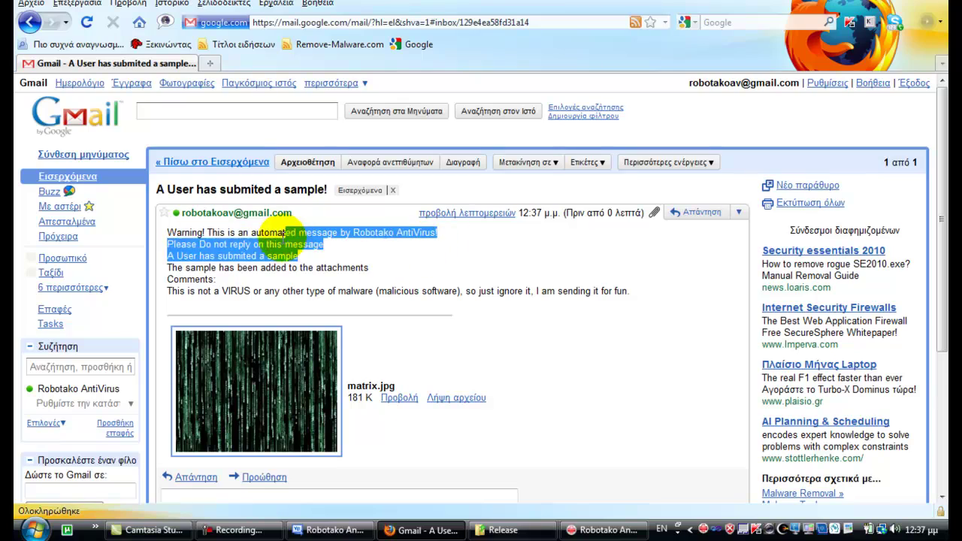
{"action": "left_click_drag", "start_coordinate": [181, 245], "coordinate": [323, 245]}
{"action": "left_click_drag", "start_coordinate": [185, 267], "coordinate": [298, 252]}
{"action": "left_click_drag", "start_coordinate": [171, 268], "coordinate": [390, 271]}
{"action": "left_click", "coordinate": [189, 288]}
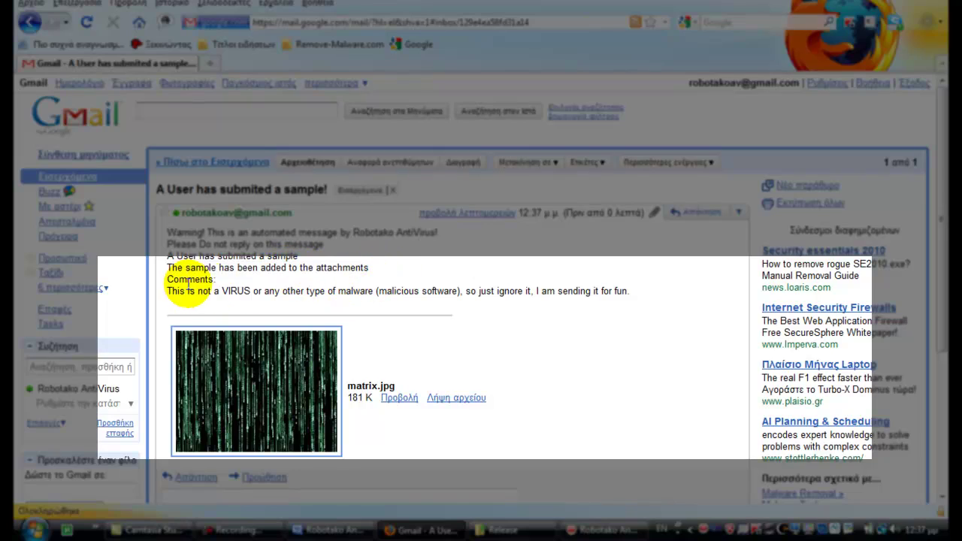
{"action": "left_click_drag", "start_coordinate": [187, 280], "coordinate": [626, 292]}
{"action": "left_click", "coordinate": [626, 292]}
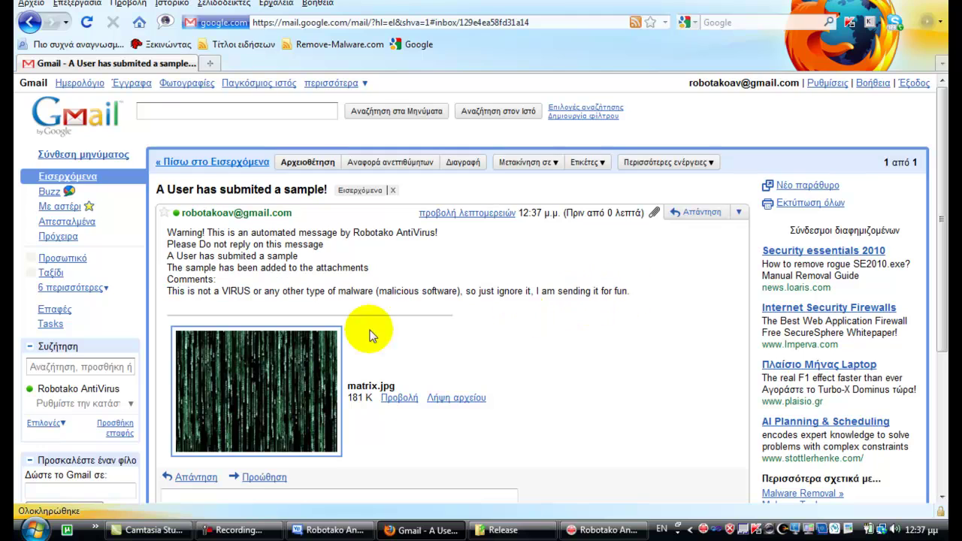
View the email's matrix.jpg attachment at full size and close it, then check its download prompt without saving the file
{"action": "scroll", "coordinate": [384, 342], "scroll_direction": "down", "scroll_amount": 4}
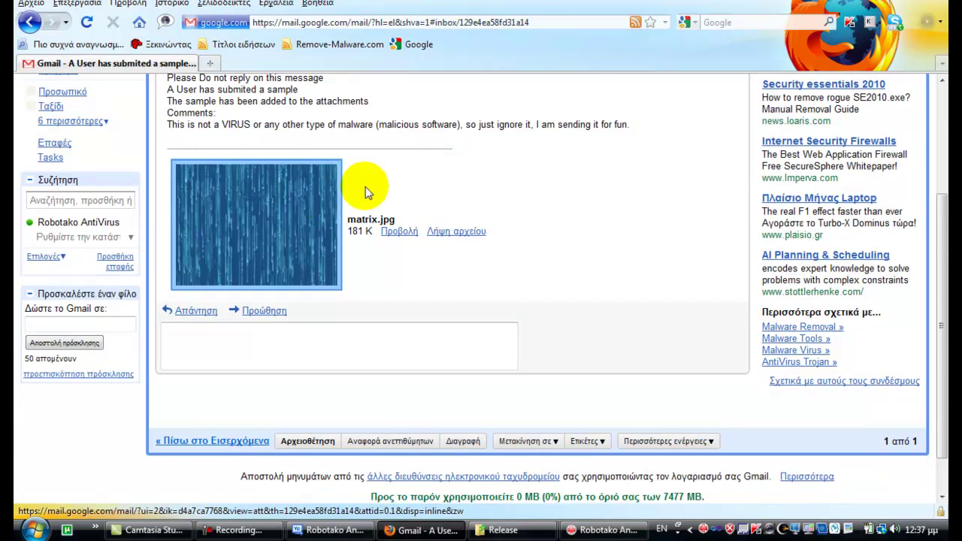
{"action": "left_click", "coordinate": [399, 231]}
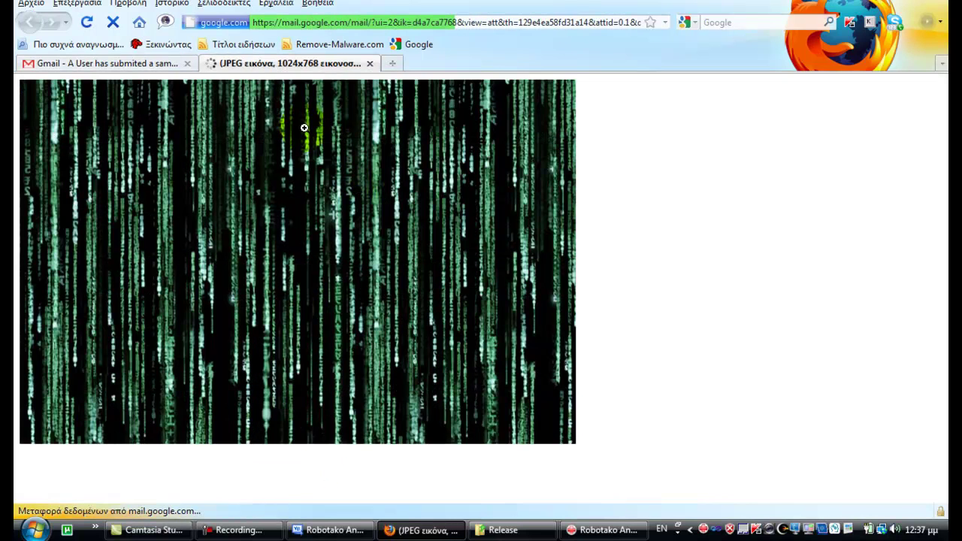
{"action": "left_click", "coordinate": [368, 63]}
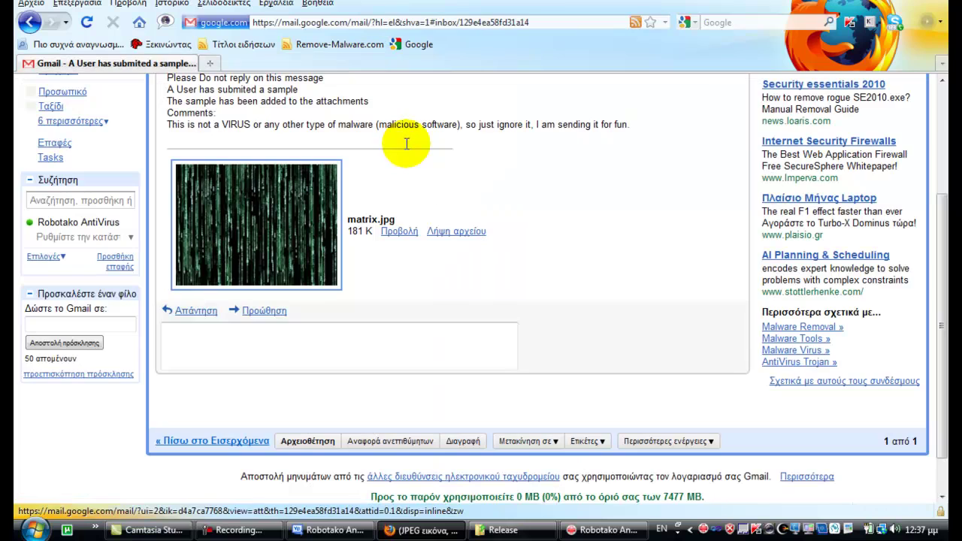
{"action": "left_click", "coordinate": [449, 231]}
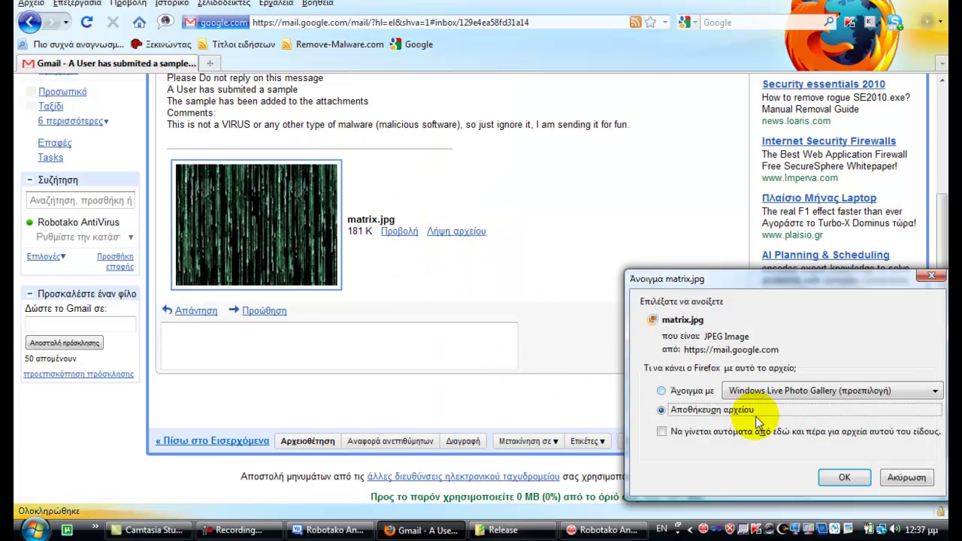
{"action": "left_click", "coordinate": [905, 477]}
Return to Robotako AntiVirus and submit a rating of 5 stars for the program
{"action": "left_click", "coordinate": [604, 529]}
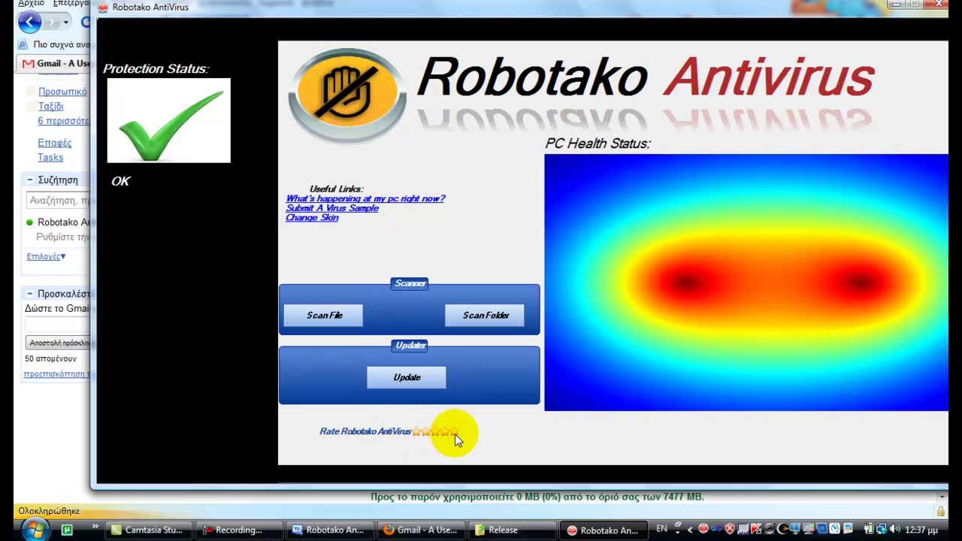
{"action": "left_click", "coordinate": [453, 430]}
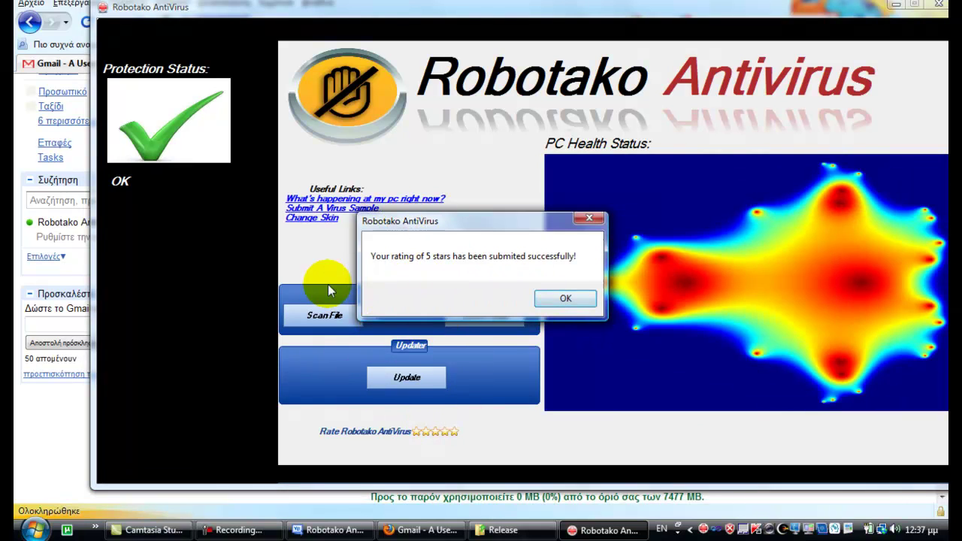
Dismiss the rating confirmation, return to the Gmail inbox in Firefox, and open the "A User has rated Robotako AntiVirus!" email
{"action": "left_click", "coordinate": [545, 297]}
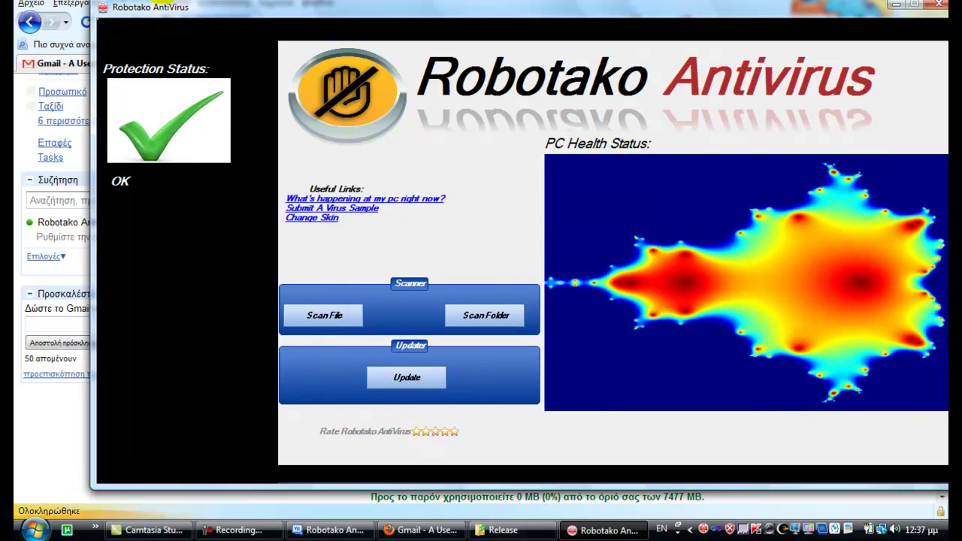
{"action": "key", "text": "alt+Tab"}
{"action": "scroll", "coordinate": [88, 188], "scroll_direction": "up", "scroll_amount": 4}
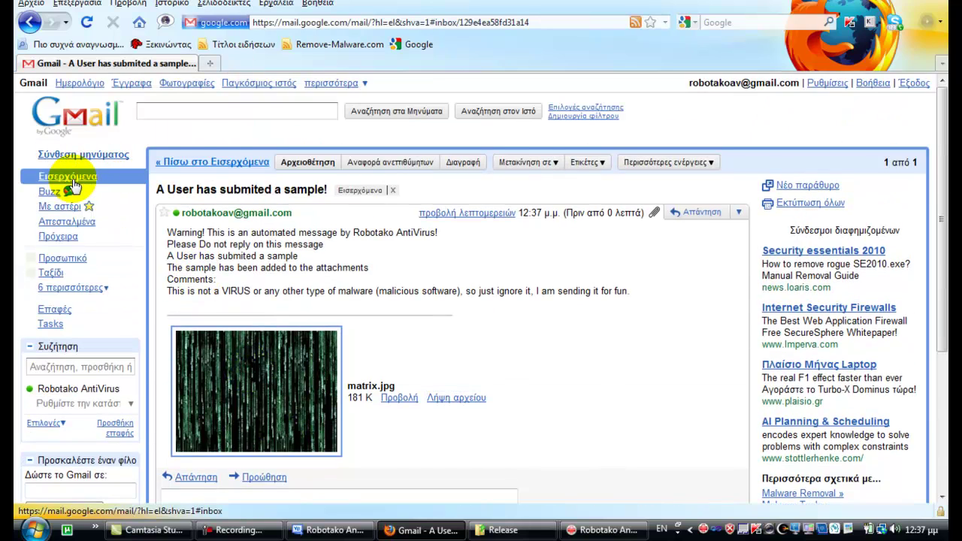
{"action": "left_click", "coordinate": [72, 178]}
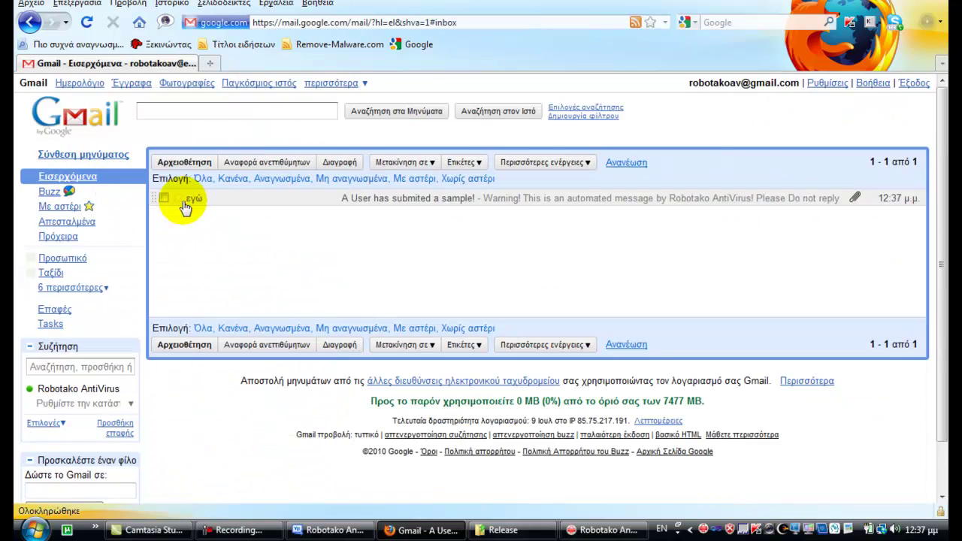
{"action": "left_click", "coordinate": [99, 179]}
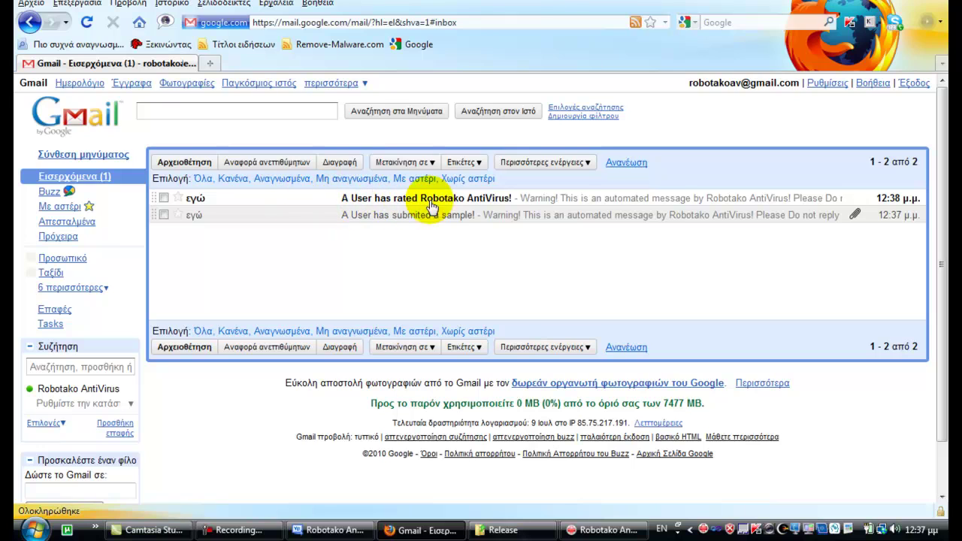
{"action": "left_click", "coordinate": [520, 202]}
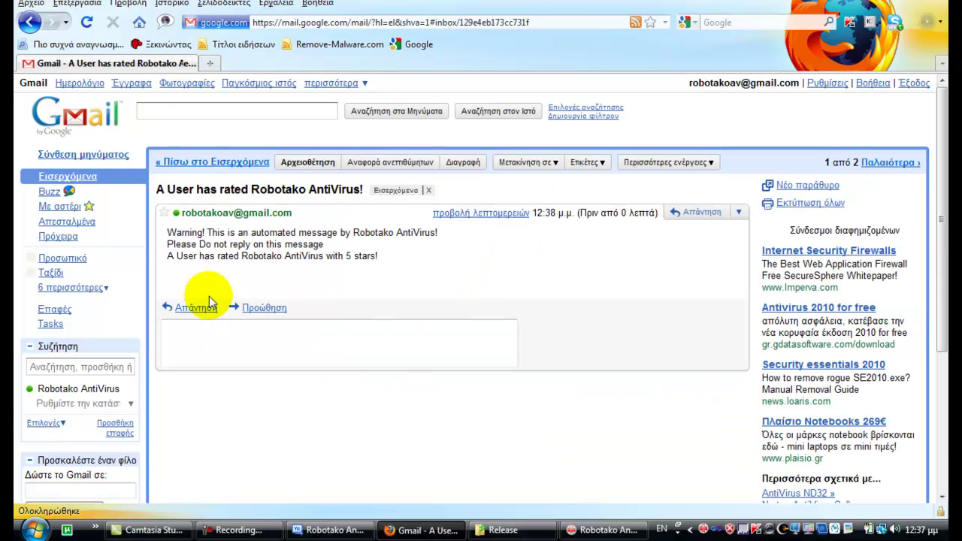
Read the rating email's automated message, including the line stating the submitted rating
{"action": "left_click_drag", "start_coordinate": [167, 232], "coordinate": [448, 234]}
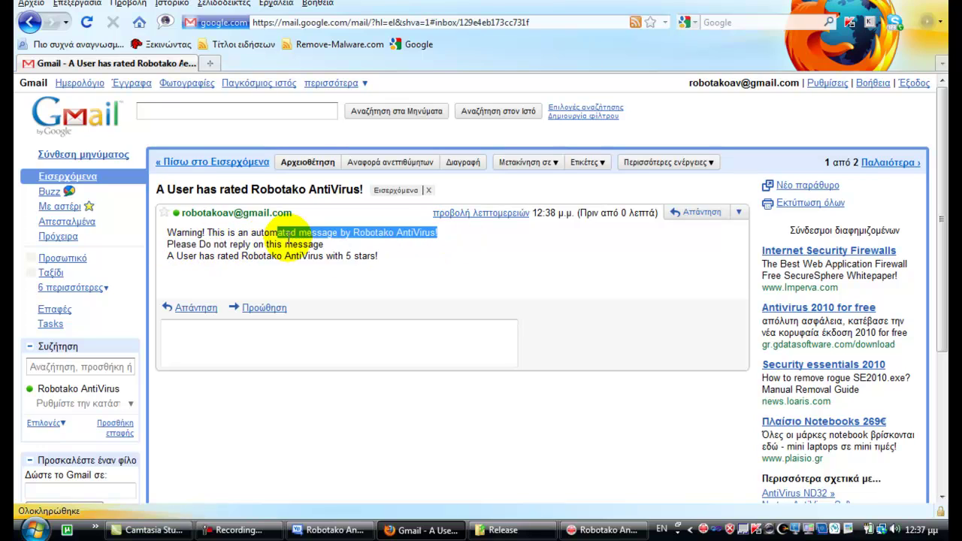
{"action": "triple_click", "coordinate": [316, 244]}
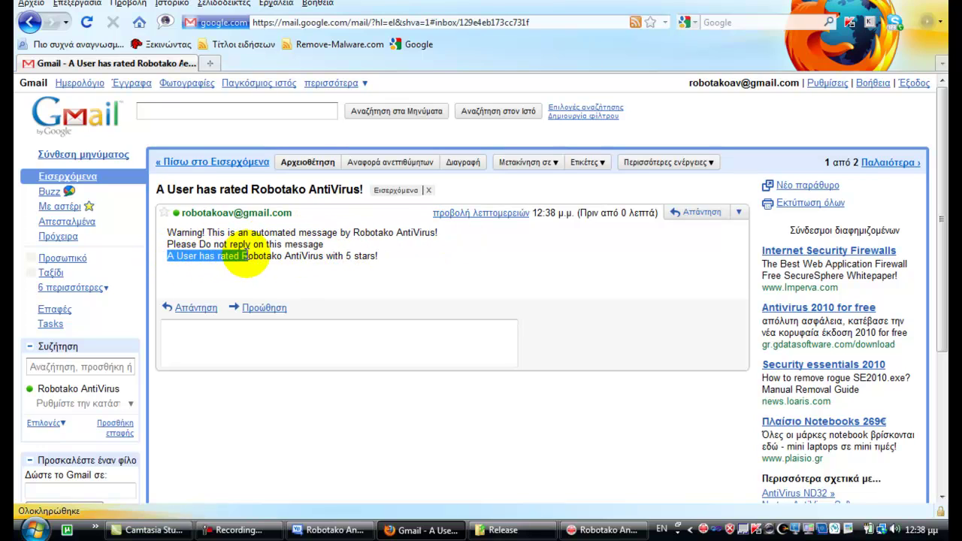
{"action": "left_click", "coordinate": [414, 321]}
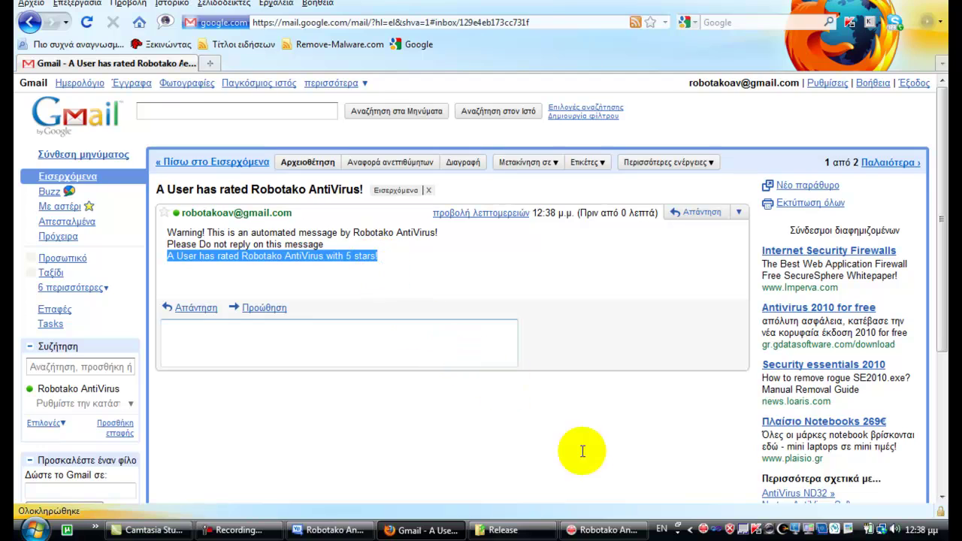
Bring up the Robotako AntiVirus window briefly, and go back to Firefox to load the Google home page
{"action": "left_click", "coordinate": [605, 529]}
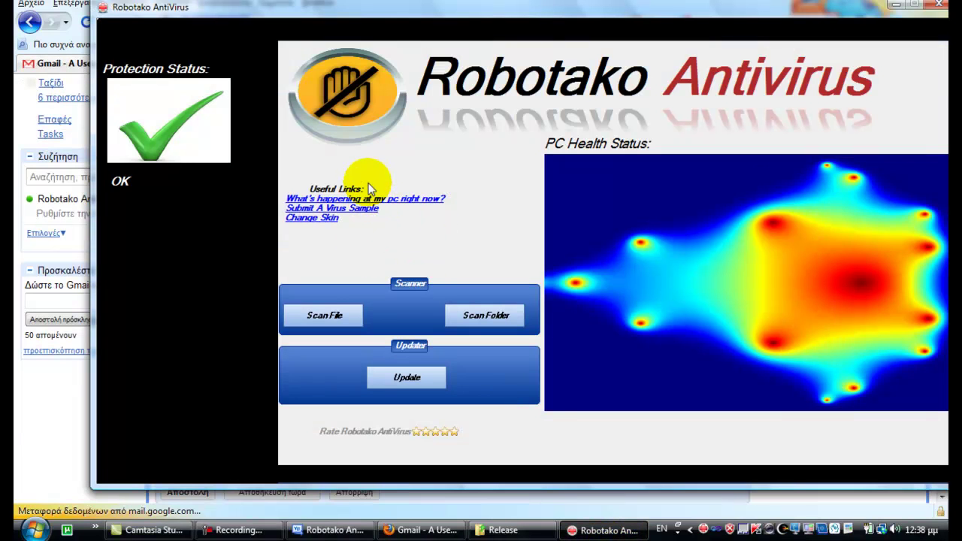
{"action": "left_click_drag", "start_coordinate": [365, 15], "coordinate": [532, 103]}
{"action": "left_click", "coordinate": [139, 22]}
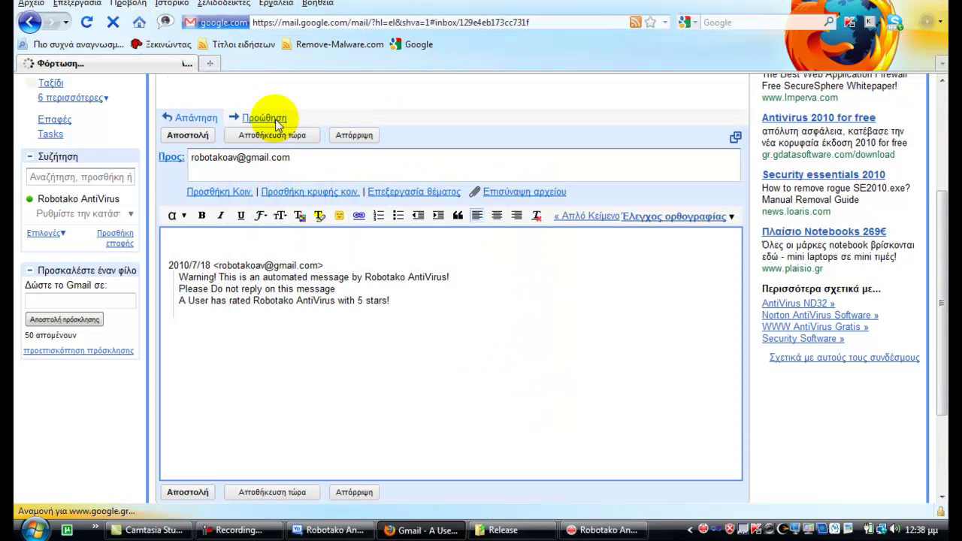
{"action": "right_click", "coordinate": [755, 528]}
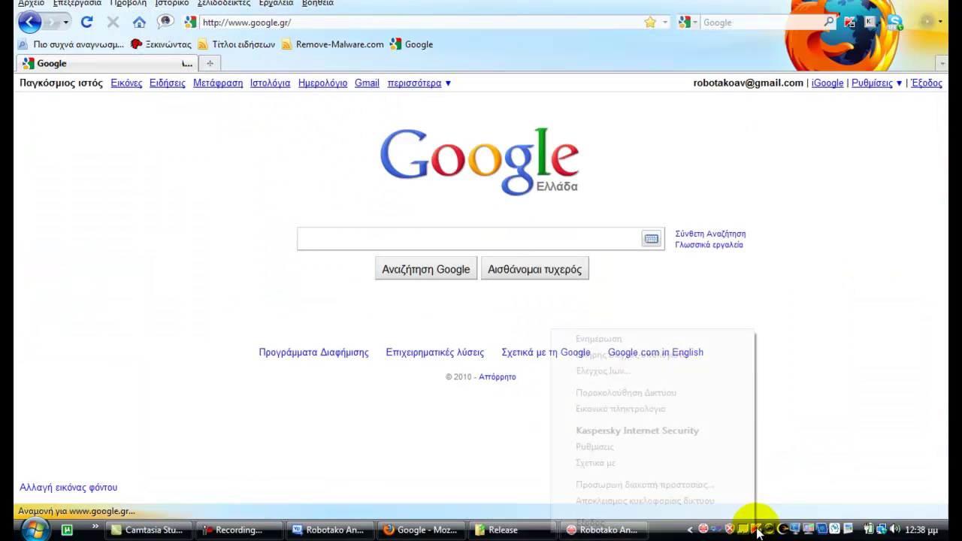
{"action": "left_click", "coordinate": [674, 502]}
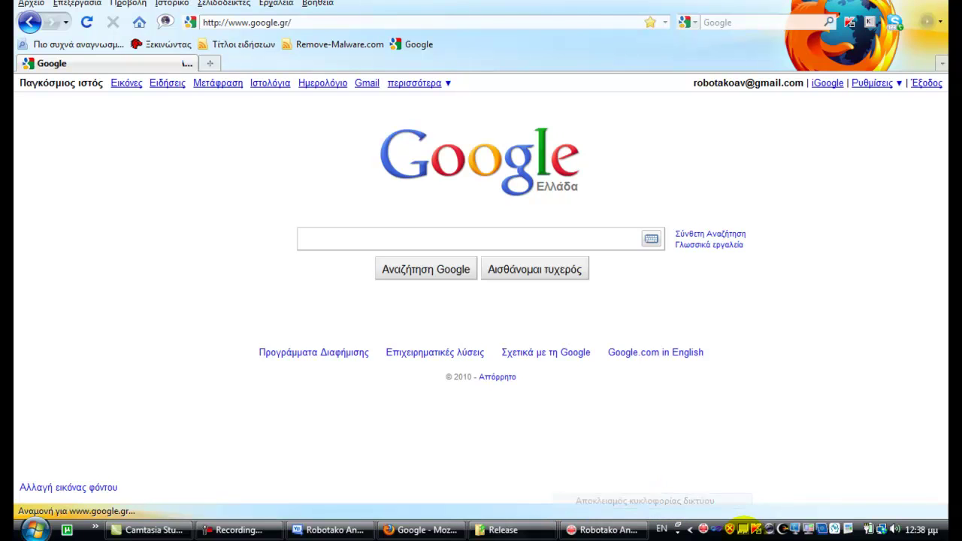
{"action": "right_click", "coordinate": [755, 526]}
{"action": "left_click", "coordinate": [713, 498]}
Temporarily pause the protection of Kaspersky Internet Security
{"action": "right_click", "coordinate": [755, 531]}
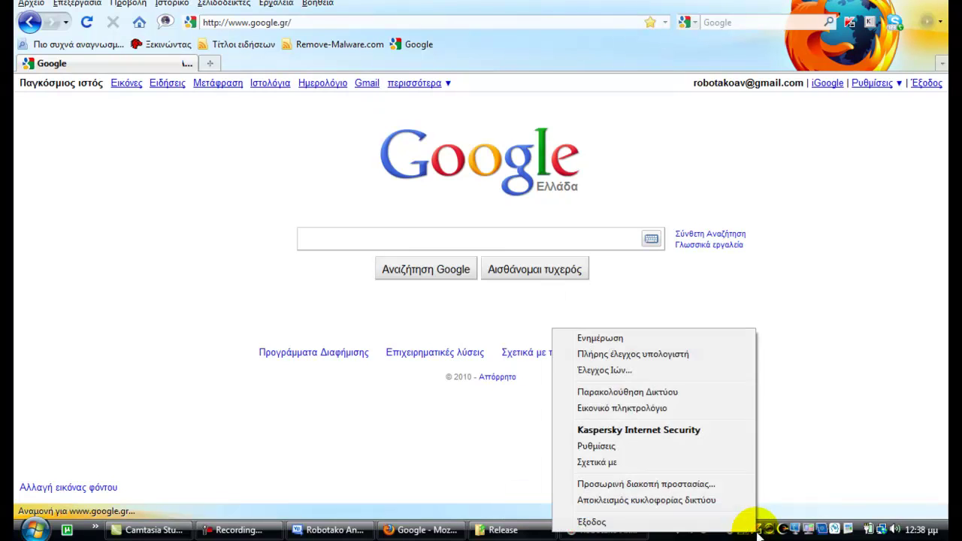
{"action": "left_click", "coordinate": [662, 487]}
{"action": "left_click", "coordinate": [423, 234]}
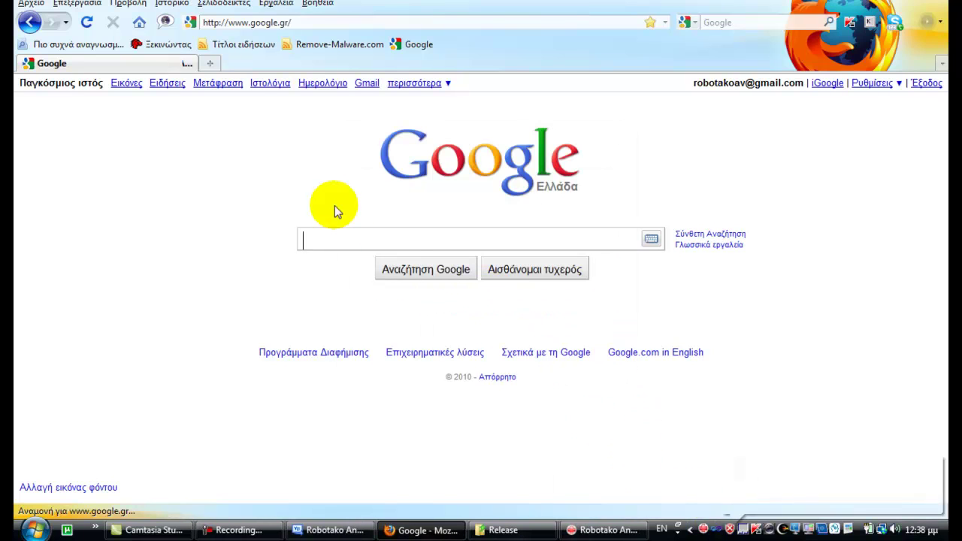
{"action": "left_click", "coordinate": [368, 256]}
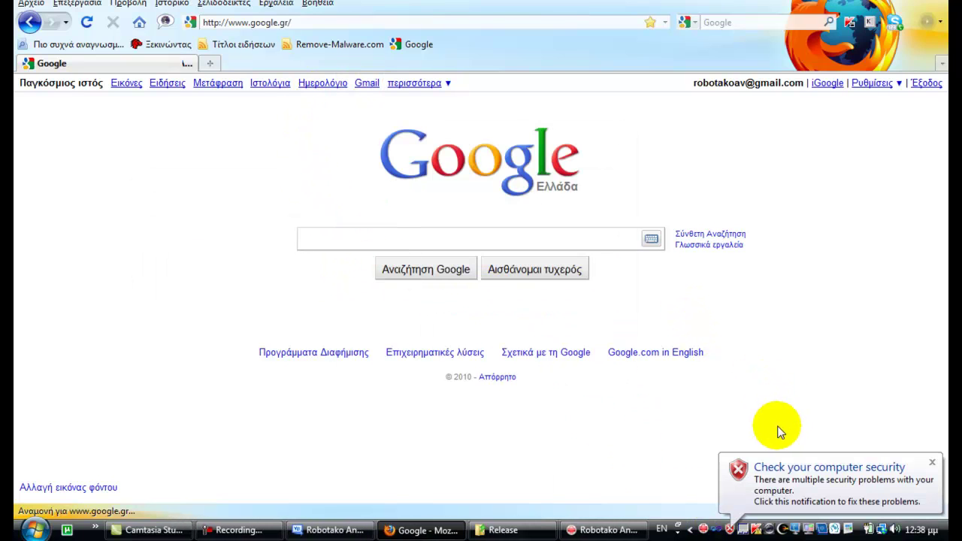
Dismiss the "Check your computer security" notification and close the Windows Security Center window
{"action": "left_click", "coordinate": [930, 461]}
{"action": "left_click", "coordinate": [932, 456]}
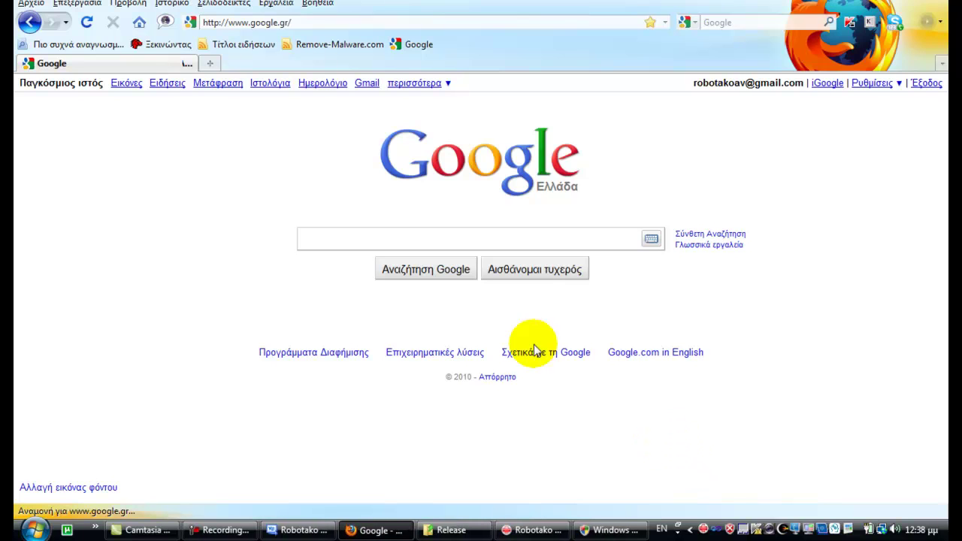
{"action": "left_click", "coordinate": [614, 528]}
{"action": "right_click", "coordinate": [586, 529]}
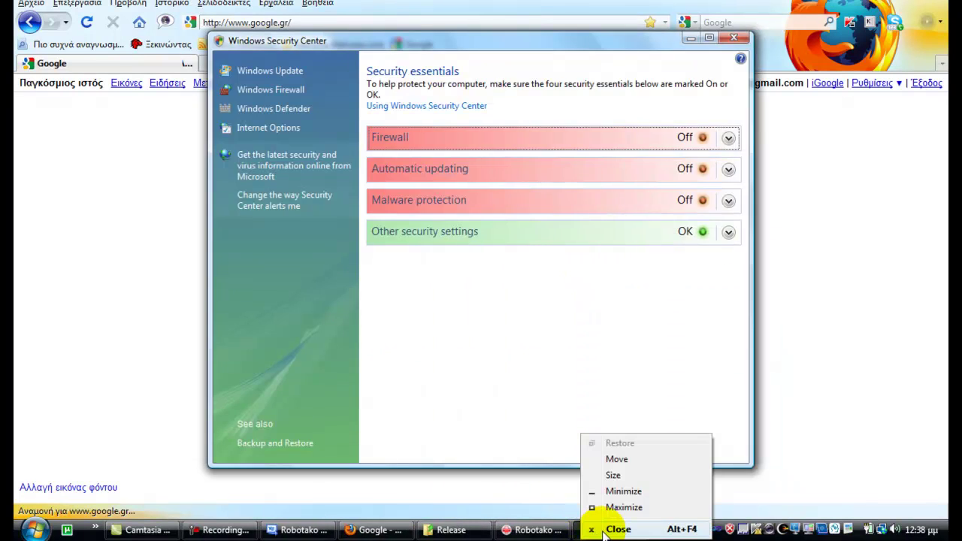
{"action": "left_click", "coordinate": [605, 529]}
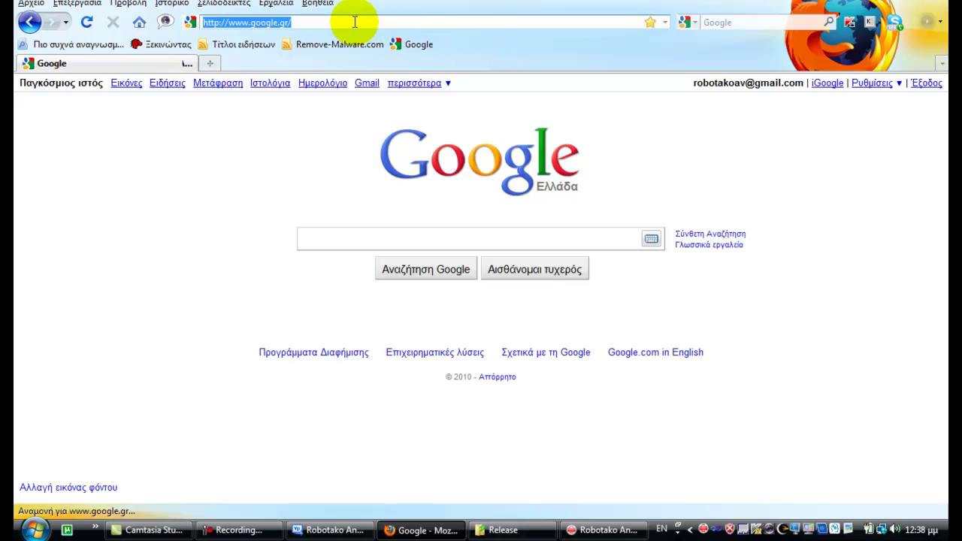
Go to the Anti-Malware Testfile page of eicar.org and start saving eicar.com from the standard http download area
{"action": "type", "text": "icar.org/"}
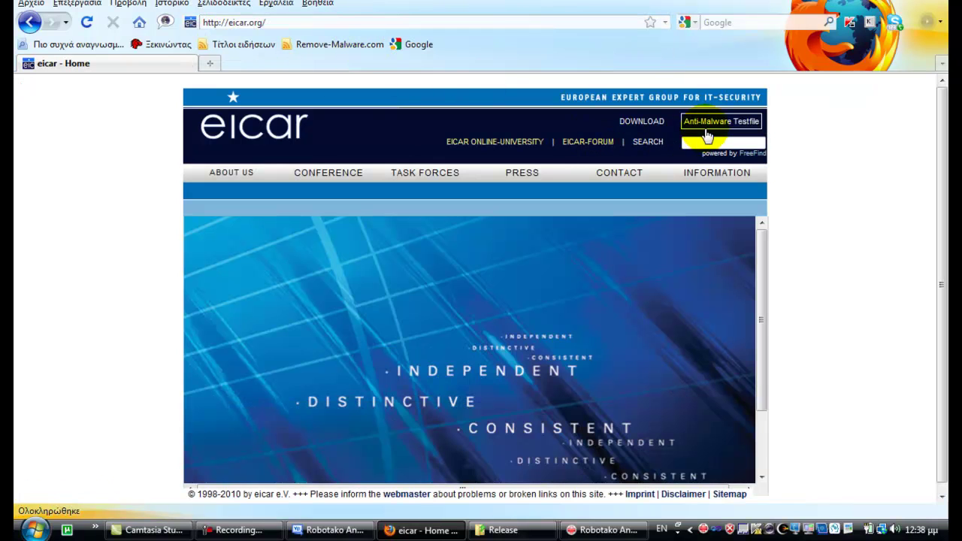
{"action": "left_click", "coordinate": [712, 126]}
{"action": "scroll", "coordinate": [526, 315], "scroll_direction": "down", "scroll_amount": 10}
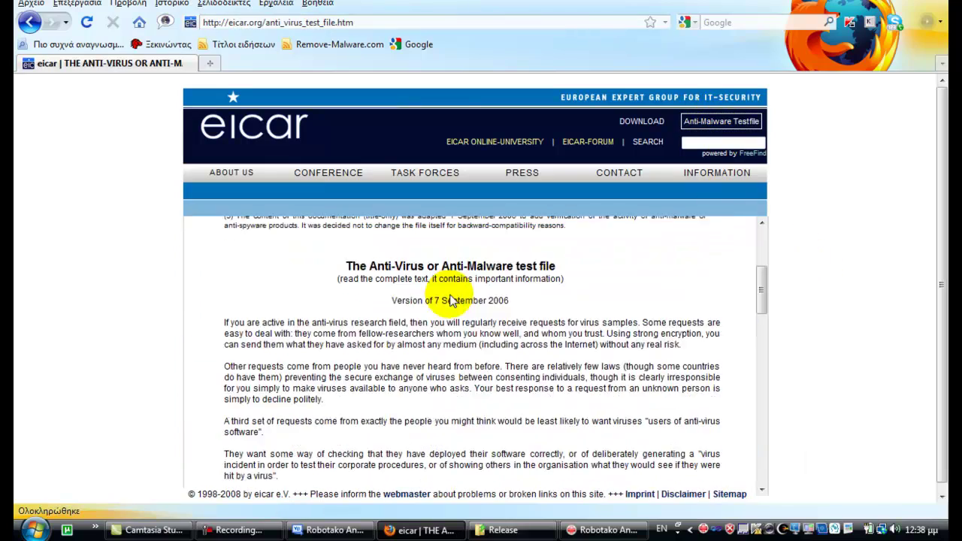
{"action": "scroll", "coordinate": [450, 295], "scroll_direction": "down", "scroll_amount": 15}
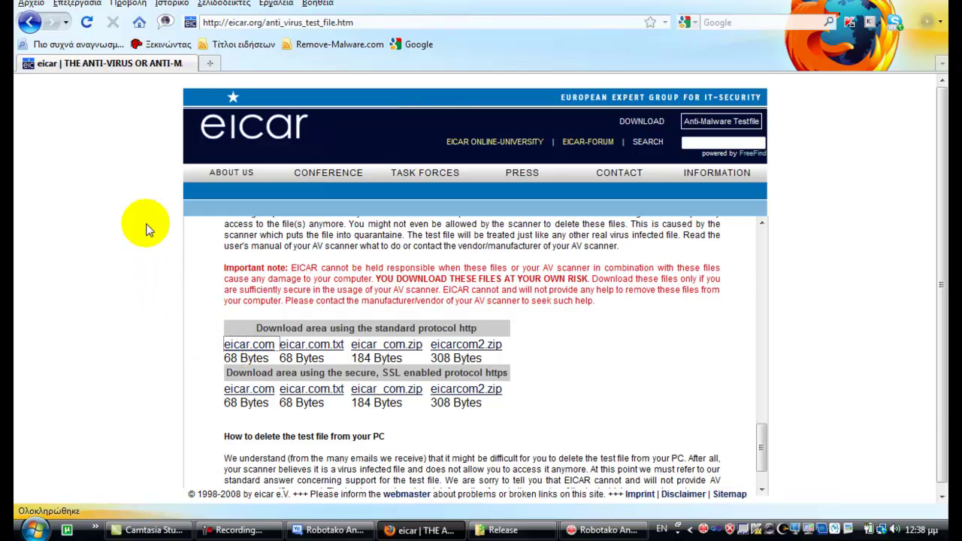
{"action": "left_click", "coordinate": [786, 394]}
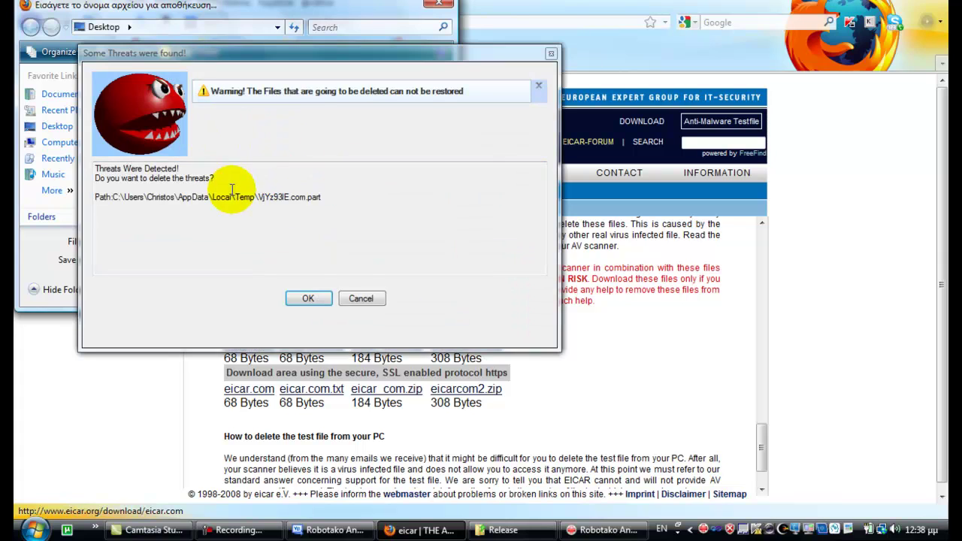
Examine the threat warning and its file path, move it clear of the save dialog, and save eicar.com to the Desktop
{"action": "left_click_drag", "start_coordinate": [375, 208], "coordinate": [128, 164]}
{"action": "left_click", "coordinate": [322, 196]}
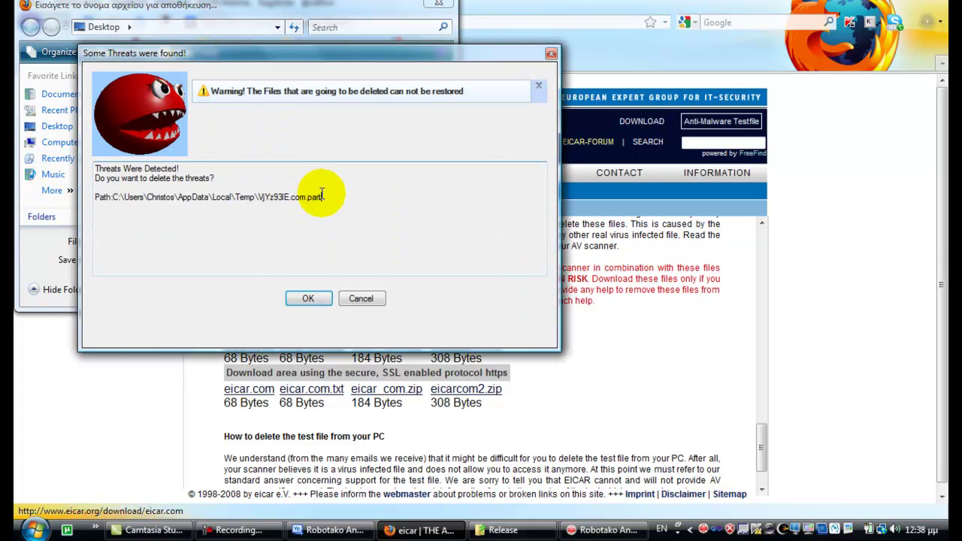
{"action": "left_click_drag", "start_coordinate": [218, 64], "coordinate": [557, 112]}
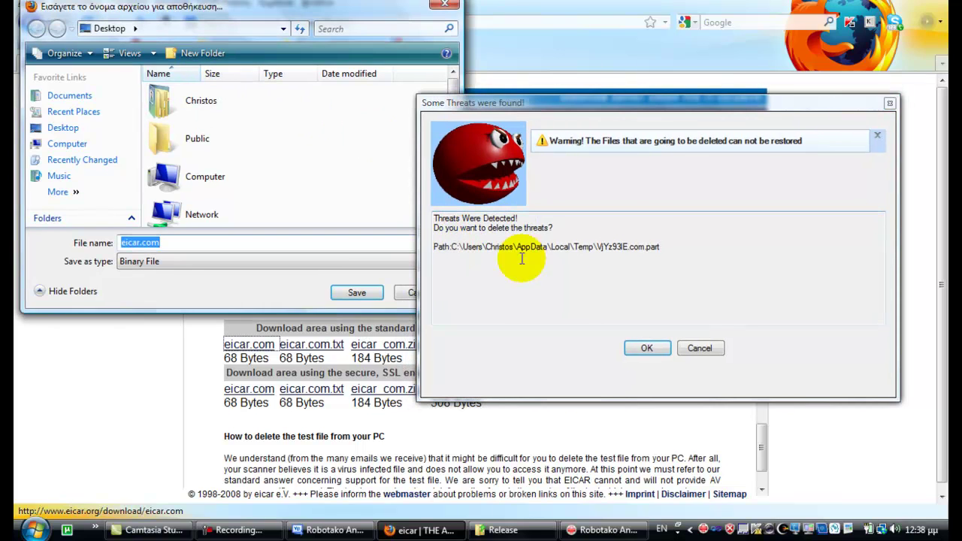
{"action": "left_click_drag", "start_coordinate": [623, 248], "coordinate": [304, 213]}
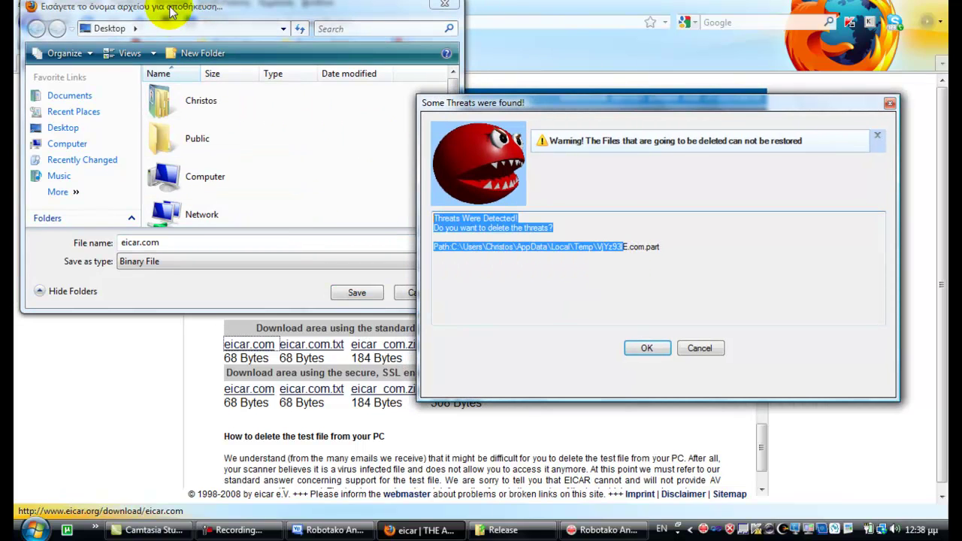
{"action": "left_click", "coordinate": [356, 292]}
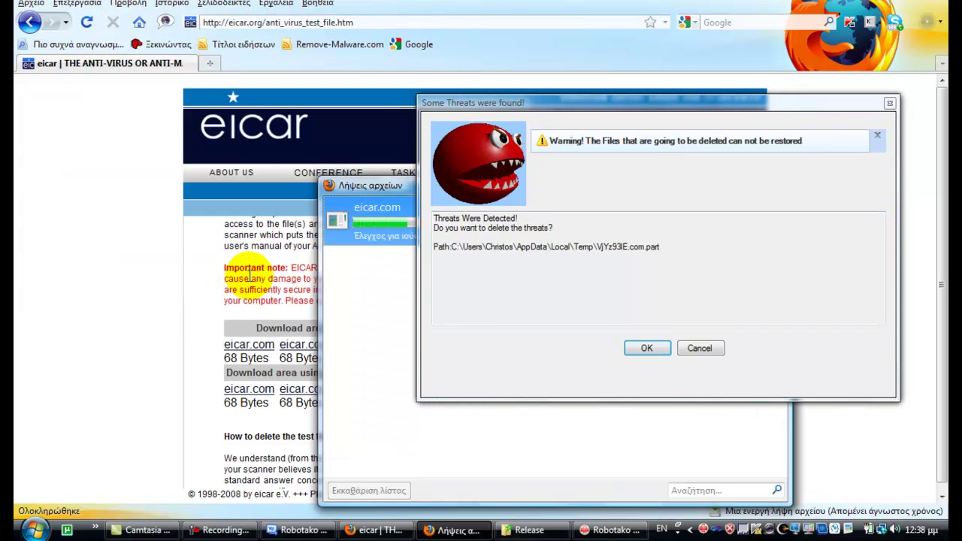
Review the detected threat's path in the Robotako warning and confirm deleting the threat
{"action": "left_click_drag", "start_coordinate": [251, 257], "coordinate": [247, 199]}
{"action": "left_click", "coordinate": [263, 252]}
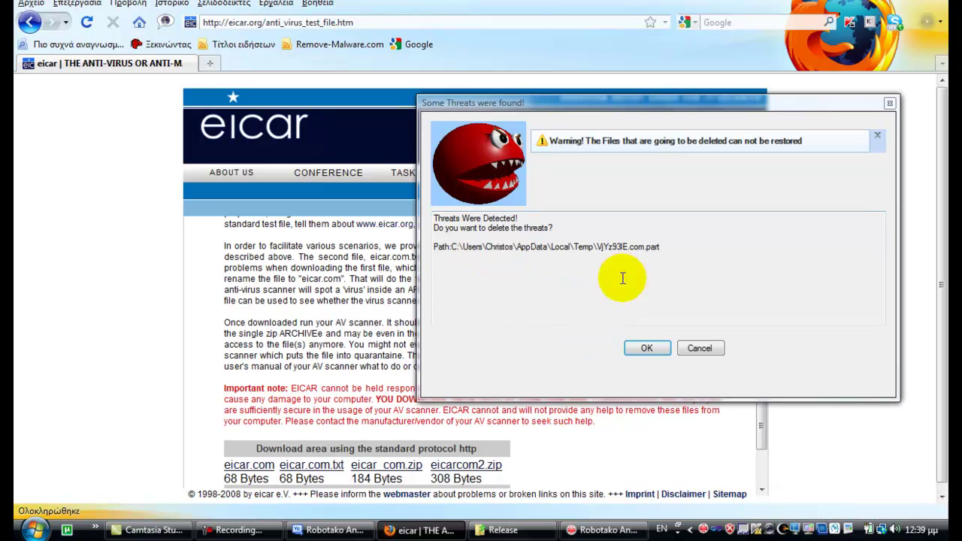
{"action": "left_click_drag", "start_coordinate": [689, 254], "coordinate": [532, 228]}
{"action": "left_click", "coordinate": [644, 347]}
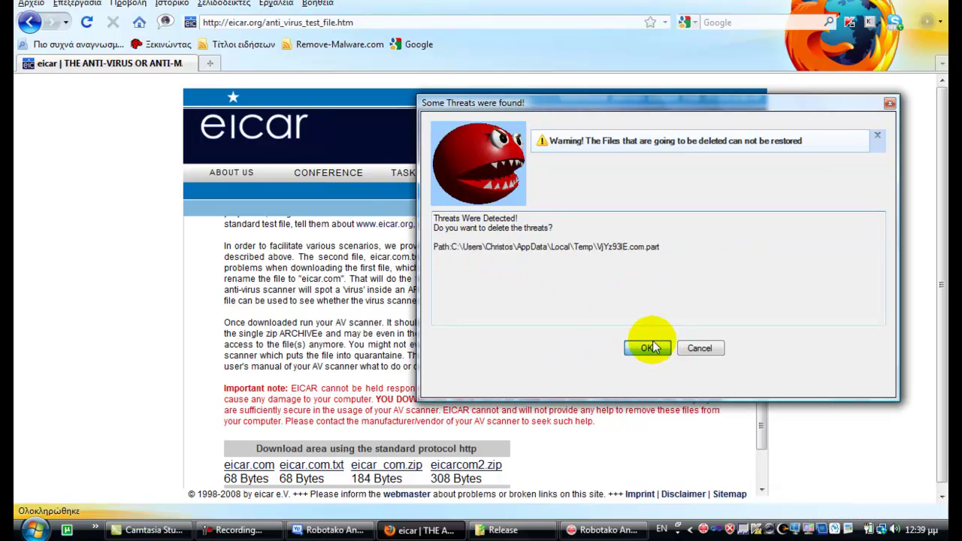
{"action": "left_click_drag", "start_coordinate": [318, 256], "coordinate": [698, 355]}
{"action": "left_click", "coordinate": [275, 265]}
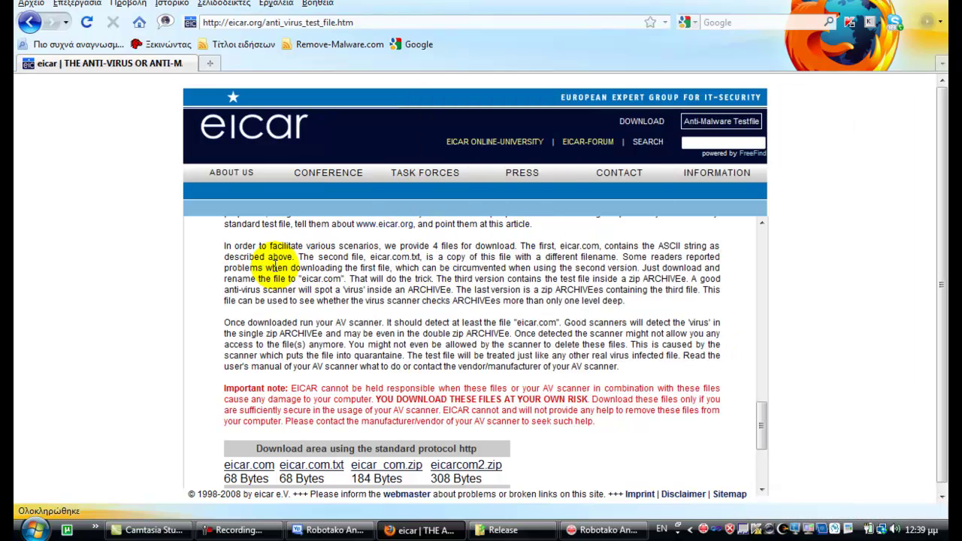
Switch through the open windows to the desktop and check it for the downloaded eicar.com file
{"action": "left_click", "coordinate": [483, 533]}
{"action": "left_click", "coordinate": [429, 530]}
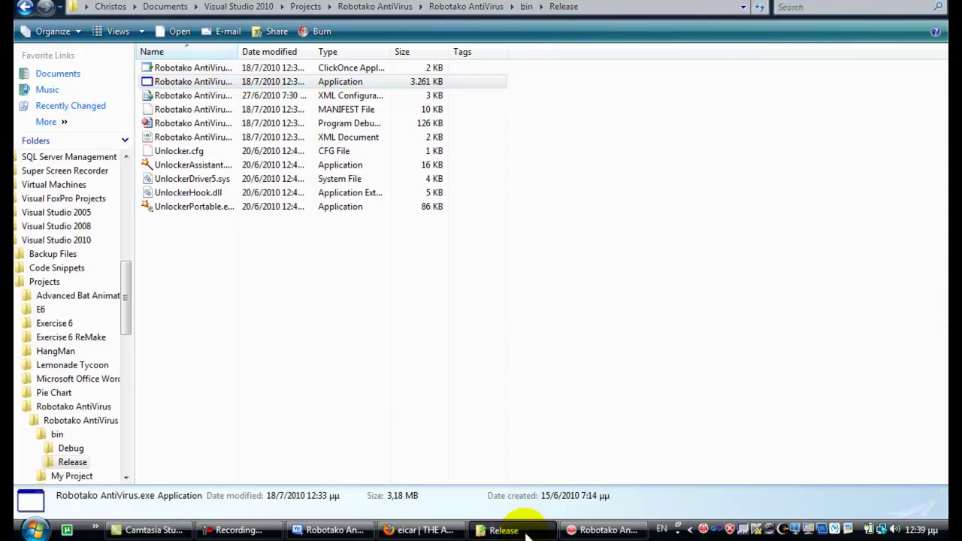
{"action": "left_click", "coordinate": [524, 535]}
{"action": "left_click", "coordinate": [402, 530]}
{"action": "left_click", "coordinate": [579, 530]}
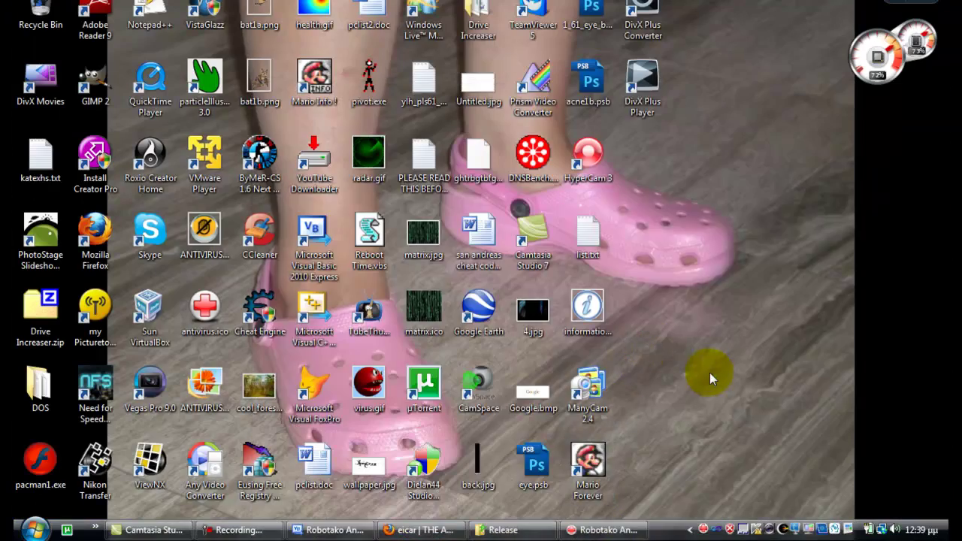
{"action": "left_click_drag", "start_coordinate": [709, 376], "coordinate": [817, 362]}
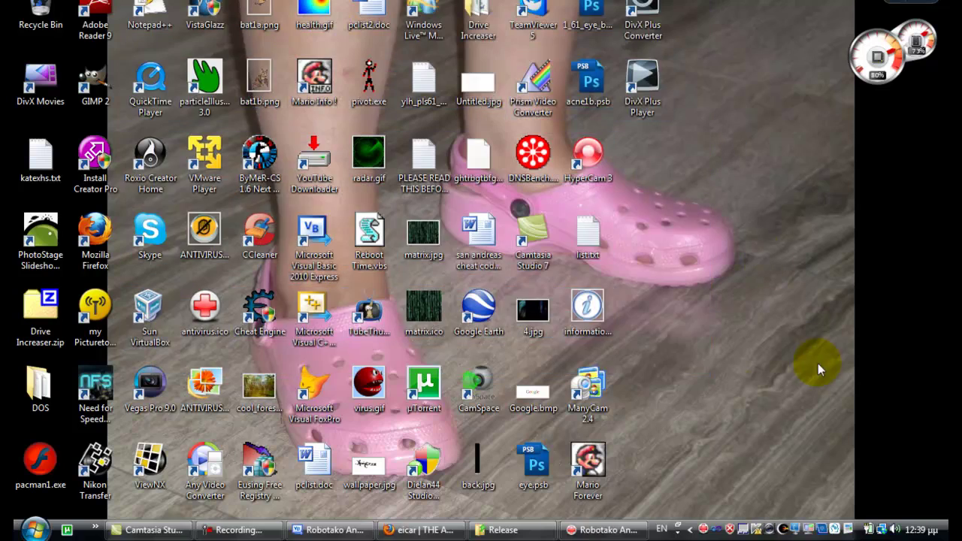
{"action": "left_click_drag", "start_coordinate": [728, 421], "coordinate": [523, 161]}
{"action": "left_click", "coordinate": [35, 529]}
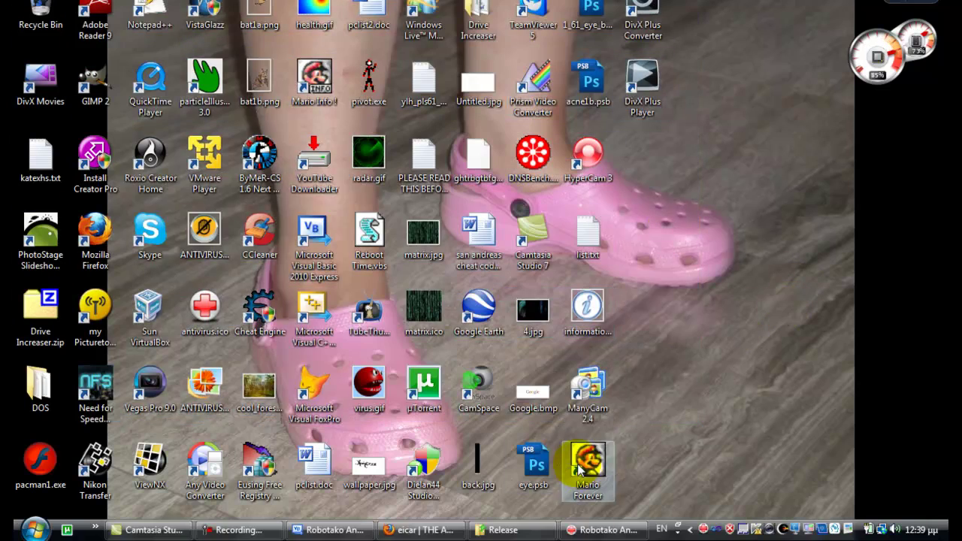
Start downloading eicar.com from the eicar page's SSL enabled https area, review the Robotako threat paths and confirm deleting the threats
{"action": "left_click", "coordinate": [417, 530]}
{"action": "scroll", "coordinate": [225, 331], "scroll_direction": "down", "scroll_amount": 3}
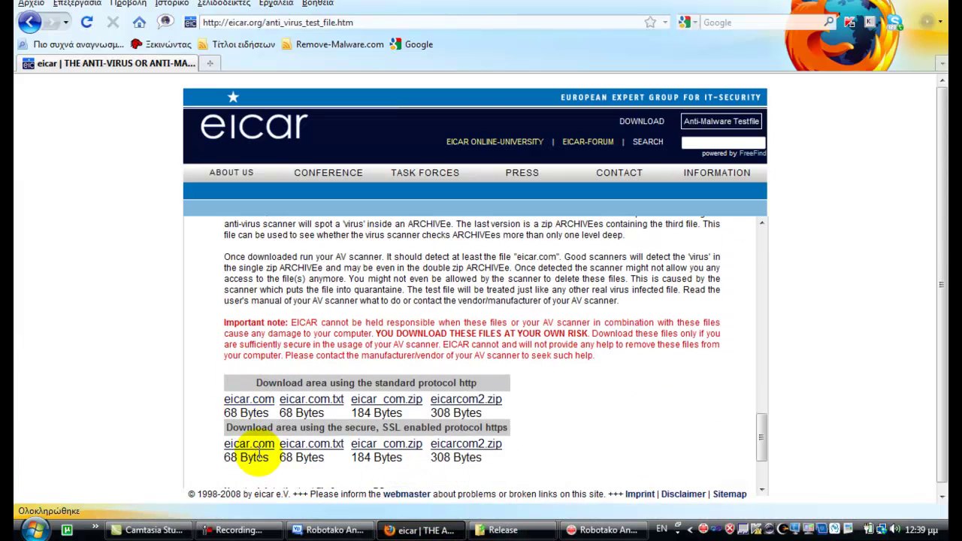
{"action": "left_click", "coordinate": [260, 451]}
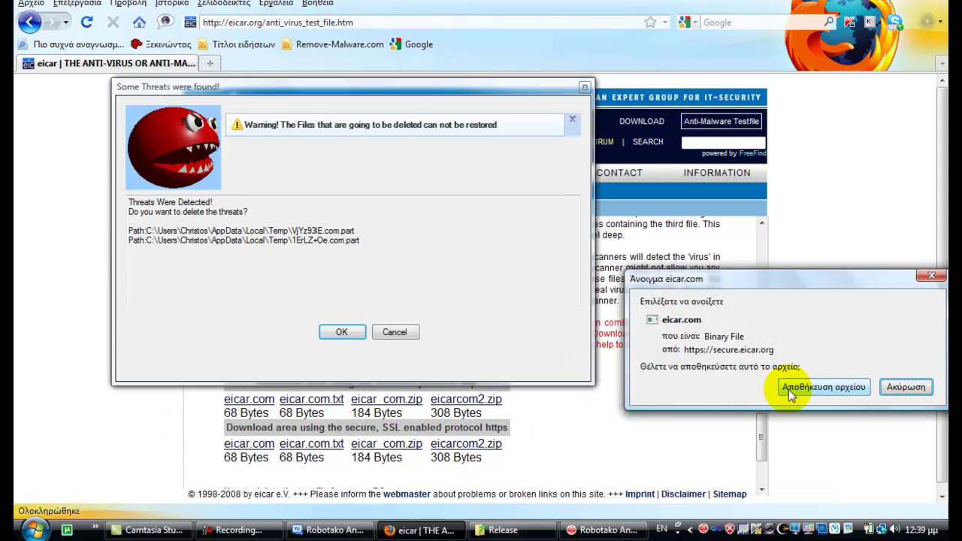
{"action": "left_click_drag", "start_coordinate": [369, 253], "coordinate": [15, 153]}
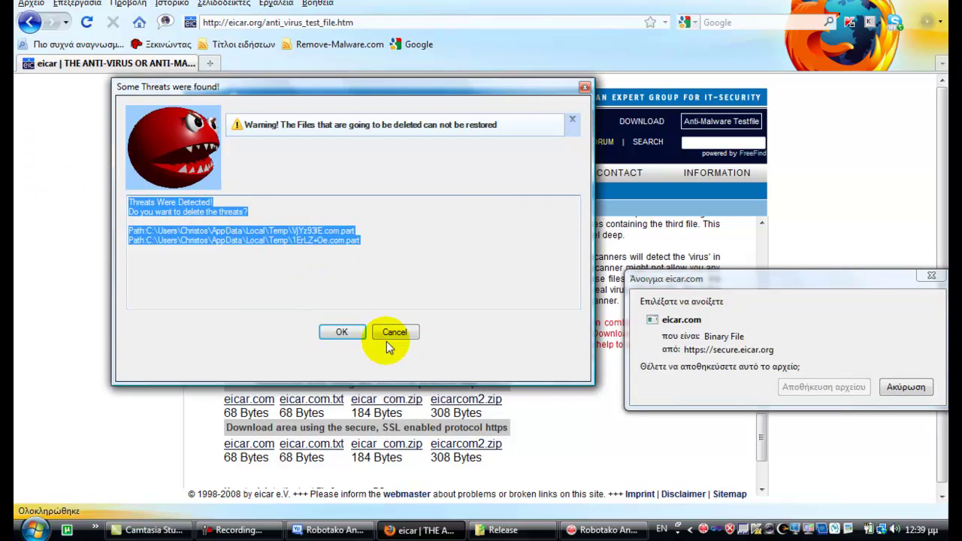
{"action": "left_click", "coordinate": [342, 331]}
Try to save eicar.com to the Desktop
{"action": "left_click", "coordinate": [785, 387]}
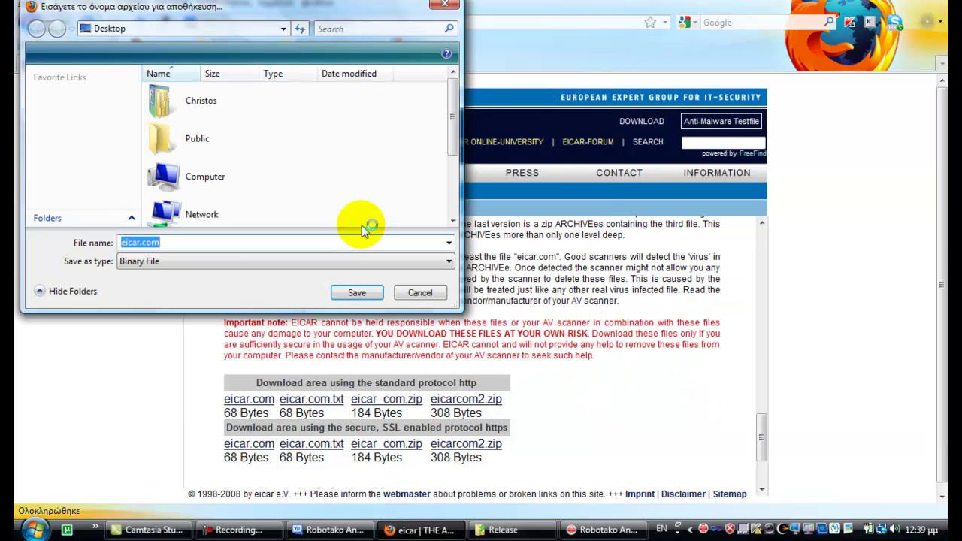
{"action": "left_click", "coordinate": [354, 293]}
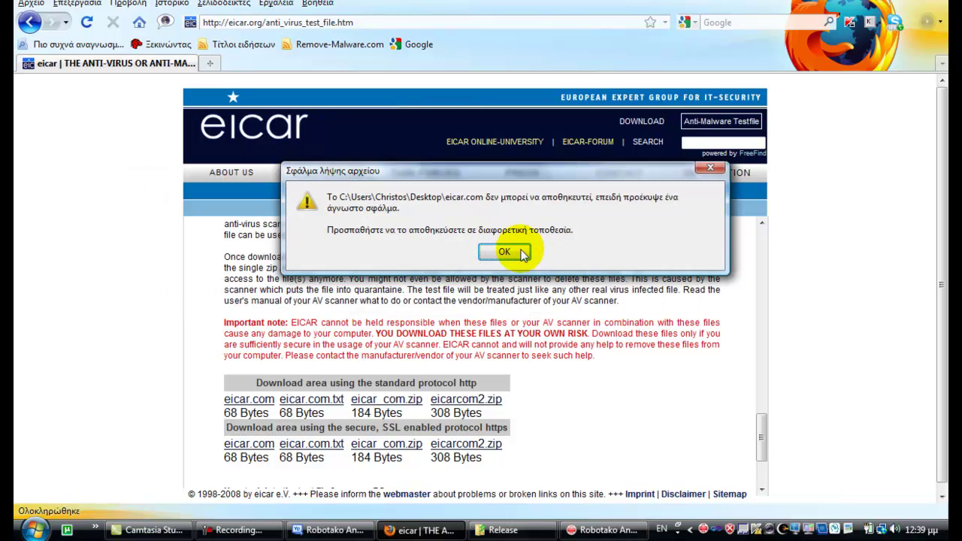
{"action": "left_click", "coordinate": [523, 254]}
Check the desktop for the downloaded eicar.com file and close the Firefox window
{"action": "left_click", "coordinate": [432, 530]}
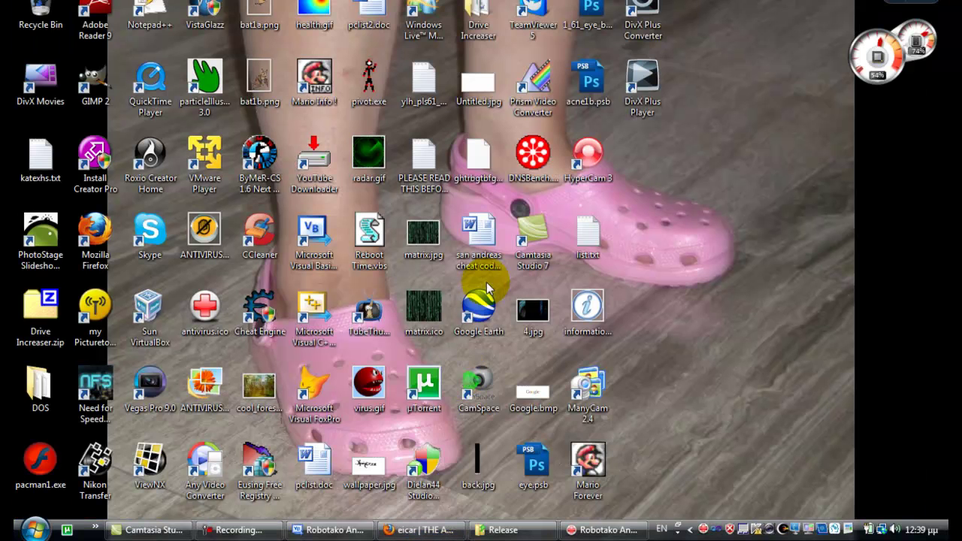
{"action": "left_click", "coordinate": [432, 530]}
{"action": "left_click", "coordinate": [432, 529]}
{"action": "right_click", "coordinate": [450, 529]}
{"action": "left_click", "coordinate": [450, 524]}
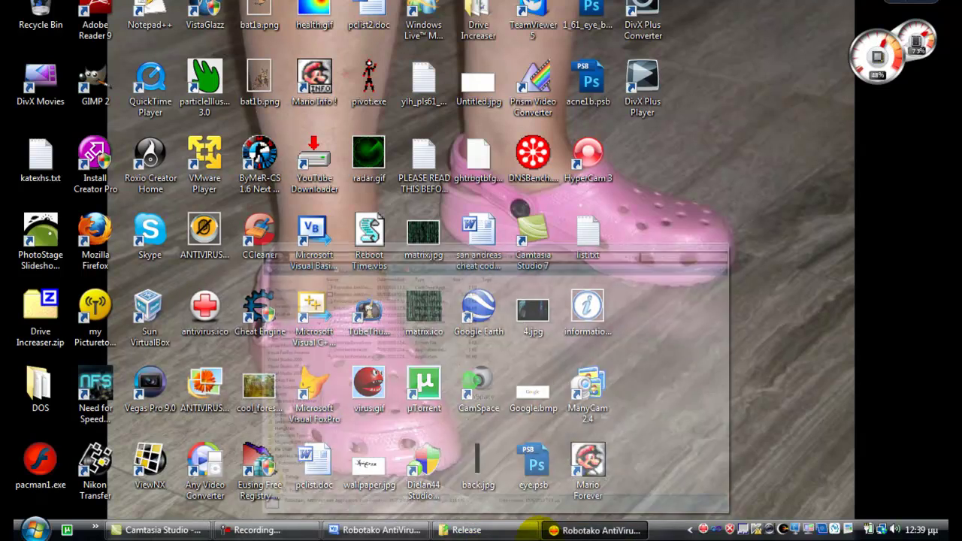
Switch to Robotako AntiVirus, reposition its window and scan a single file chosen from the Desktop
{"action": "left_click", "coordinate": [593, 529]}
{"action": "left_click_drag", "start_coordinate": [595, 97], "coordinate": [416, 31]}
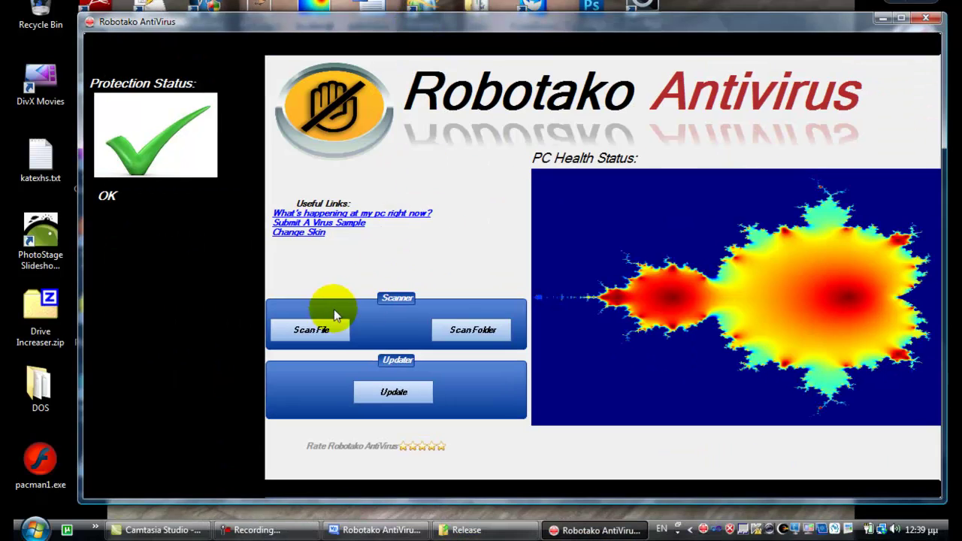
{"action": "left_click", "coordinate": [324, 330]}
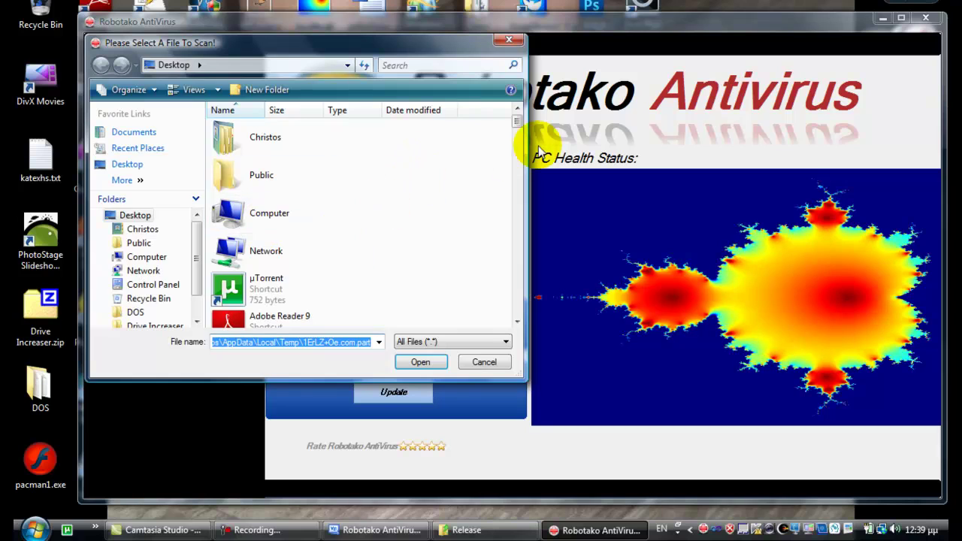
{"action": "left_click_drag", "start_coordinate": [516, 122], "coordinate": [512, 185]}
{"action": "double_click", "coordinate": [296, 225]}
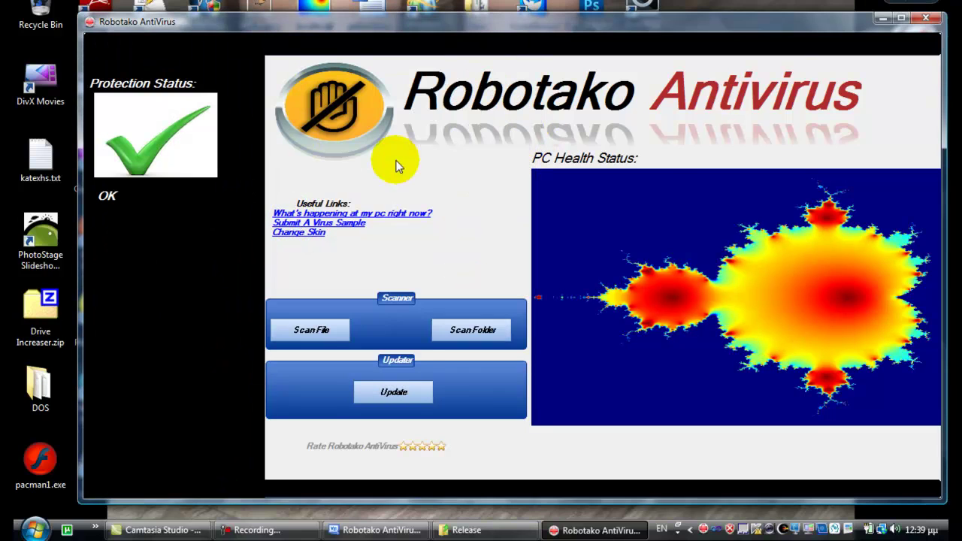
Move the file scan result dialog, read its text and dismiss it
{"action": "left_click_drag", "start_coordinate": [423, 139], "coordinate": [372, 98]}
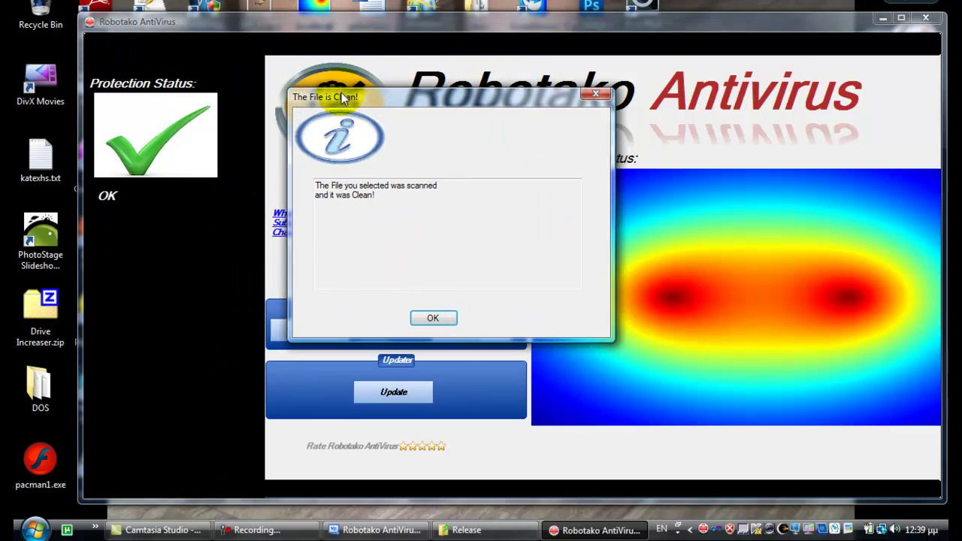
{"action": "left_click_drag", "start_coordinate": [317, 180], "coordinate": [203, 161]}
{"action": "left_click", "coordinate": [433, 318]}
Start a folder scan of the folder listed between Users and website scanner on the C: drive
{"action": "left_click", "coordinate": [440, 326]}
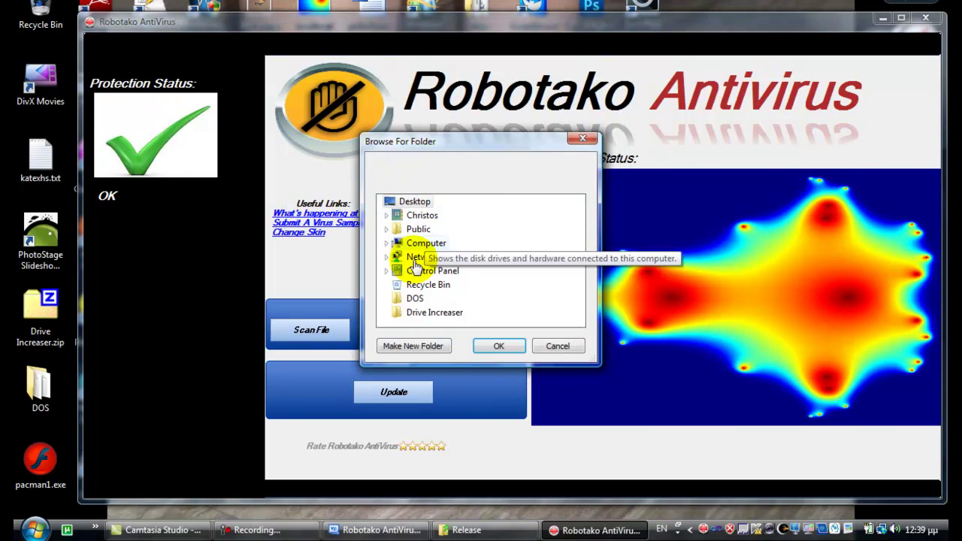
{"action": "left_click", "coordinate": [386, 242]}
{"action": "left_click", "coordinate": [396, 257]}
{"action": "scroll", "coordinate": [488, 278], "scroll_direction": "down", "scroll_amount": 4}
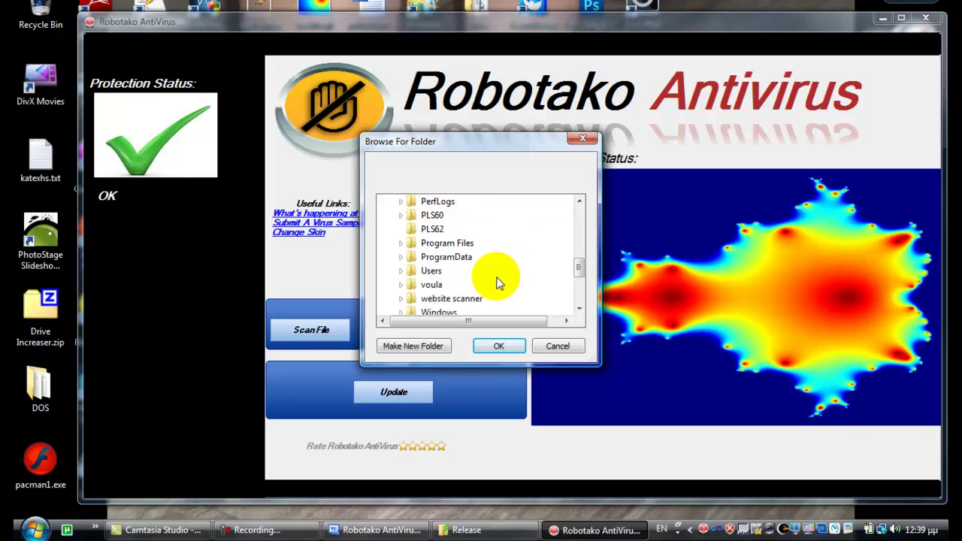
{"action": "double_click", "coordinate": [432, 285]}
{"action": "left_click", "coordinate": [499, 345]}
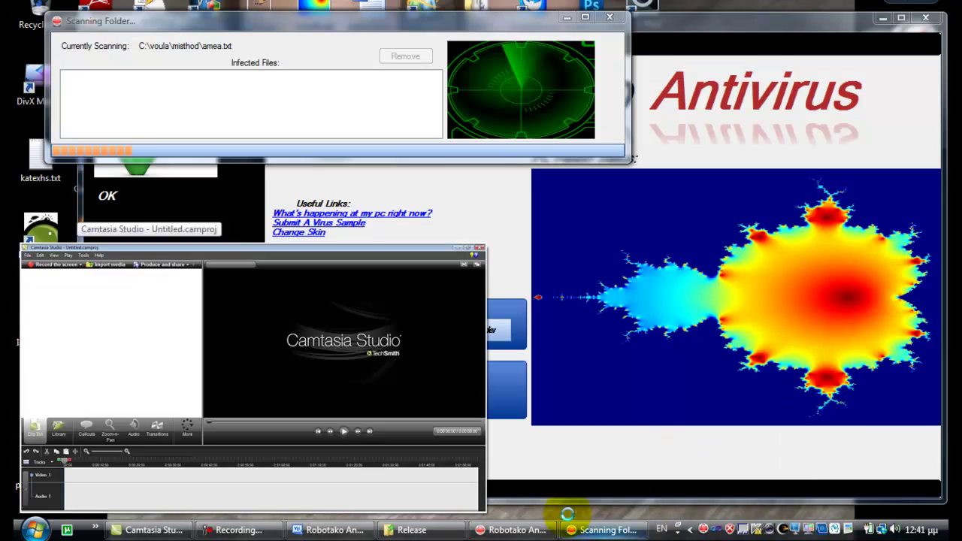
Show the desktop, return to the Scanning Folder window and try to close it to get back to the main Robotako window
{"action": "key", "text": "super+d"}
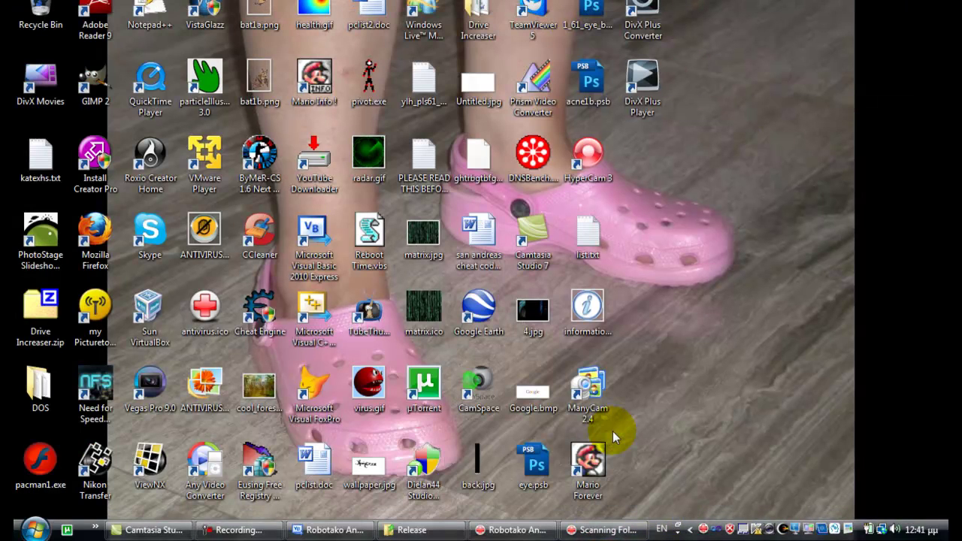
{"action": "left_click", "coordinate": [526, 520]}
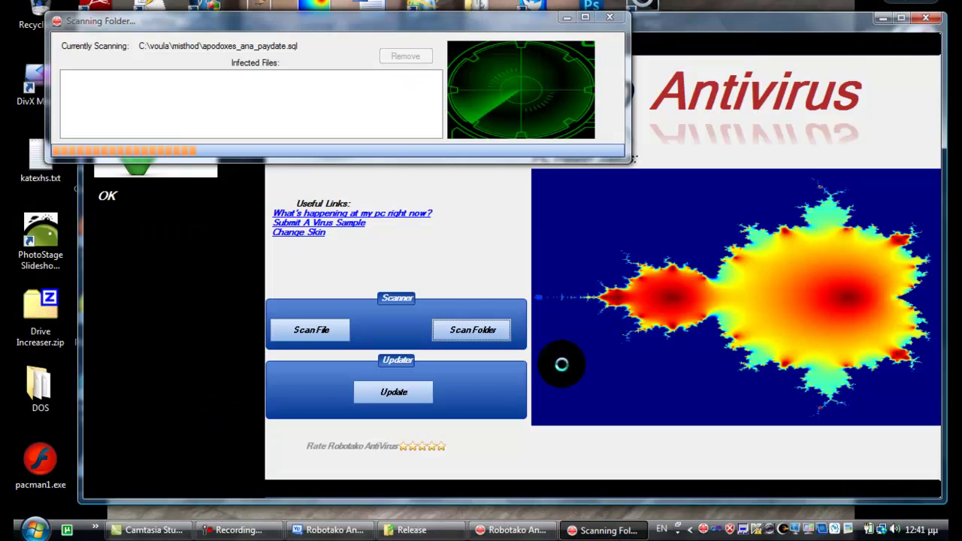
{"action": "left_click", "coordinate": [609, 18]}
{"action": "left_click", "coordinate": [513, 529]}
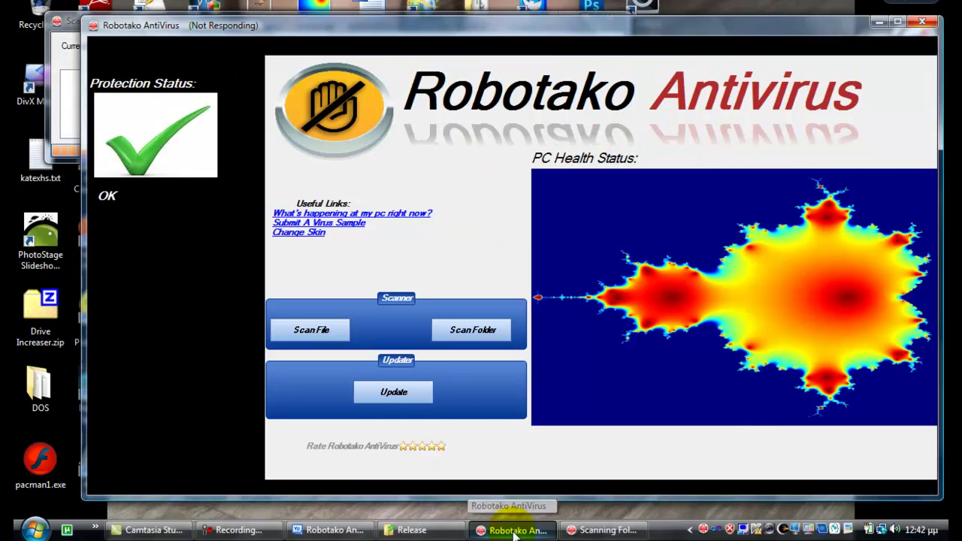
Exit Robotako AntiVirus completely while the folder scan is running and confirm the exit
{"action": "right_click", "coordinate": [704, 530]}
{"action": "left_click", "coordinate": [680, 519]}
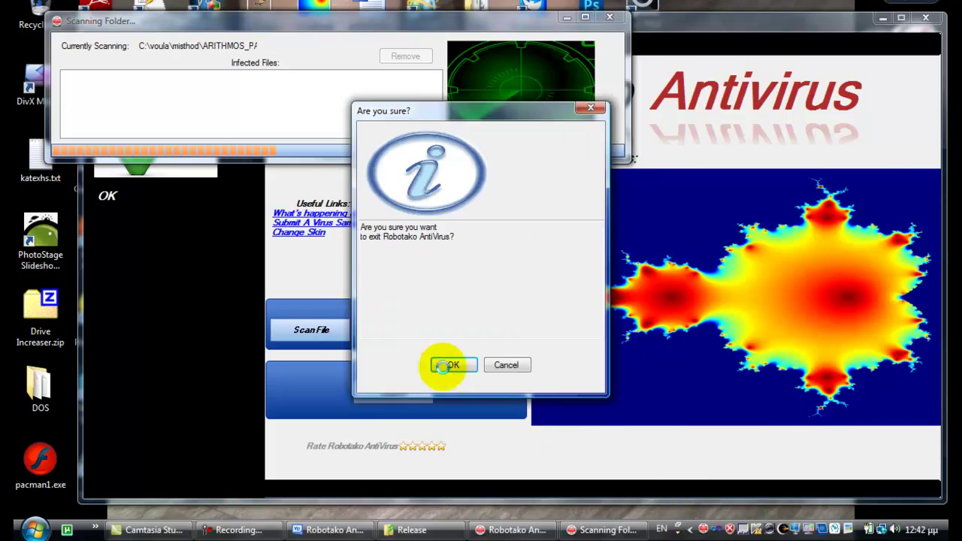
{"action": "left_click", "coordinate": [443, 364]}
{"action": "left_click", "coordinate": [492, 530]}
{"action": "left_click", "coordinate": [518, 530]}
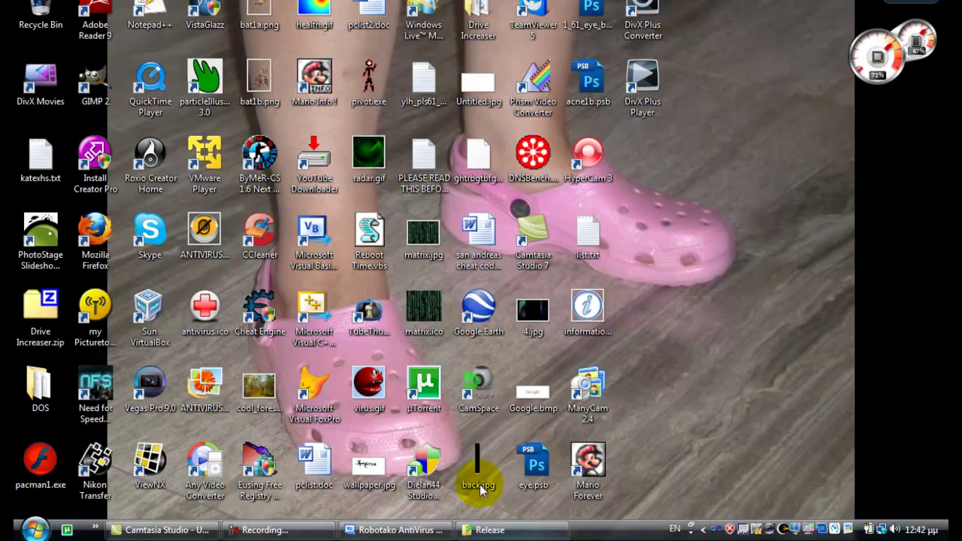
Relaunch Robotako AntiVirus.exe from the Release folder and move its main window higher on the desktop
{"action": "left_click", "coordinate": [559, 529]}
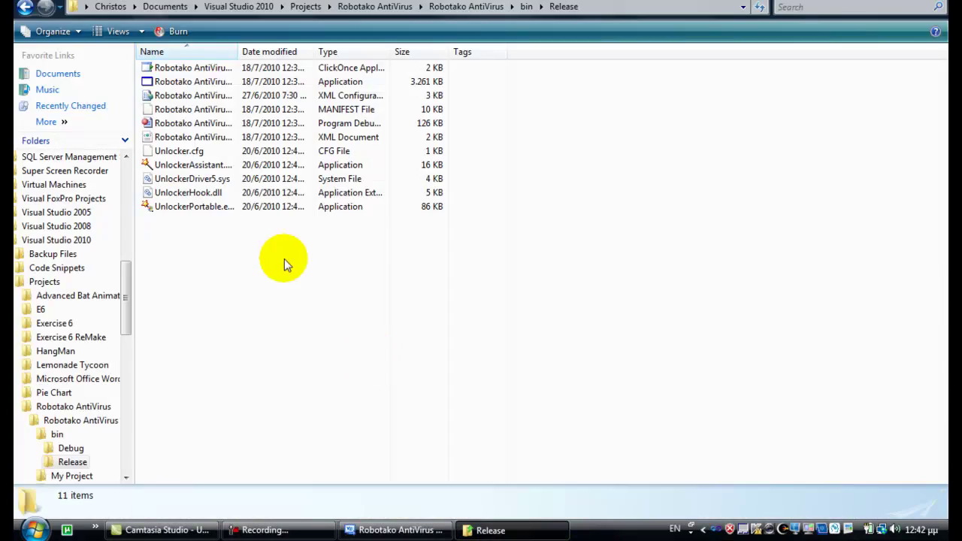
{"action": "left_click", "coordinate": [275, 68]}
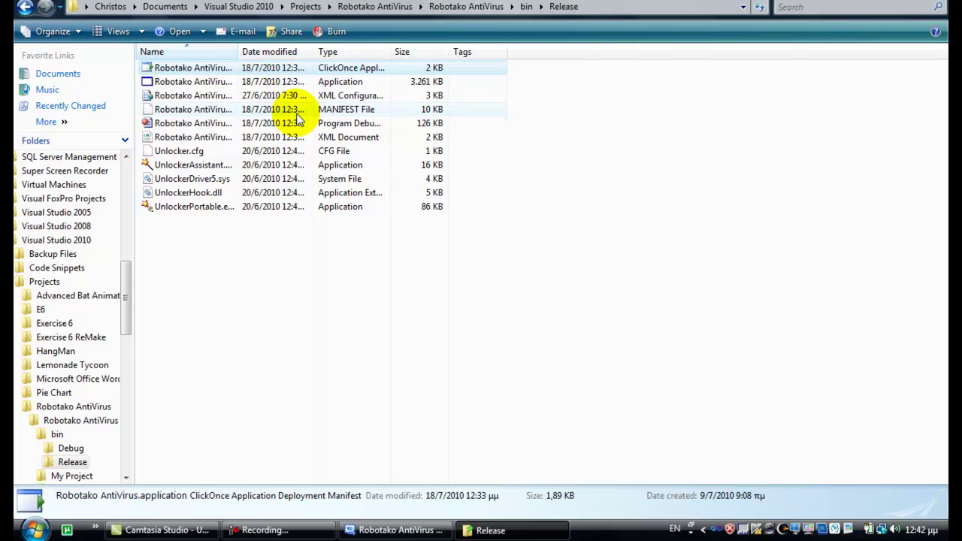
{"action": "right_click", "coordinate": [148, 81]}
{"action": "left_click", "coordinate": [180, 100]}
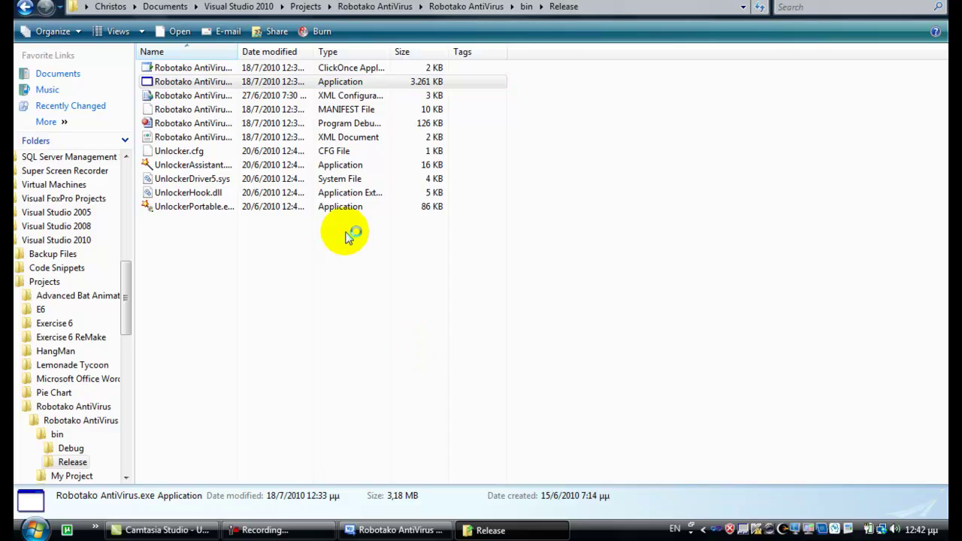
{"action": "left_click", "coordinate": [490, 529]}
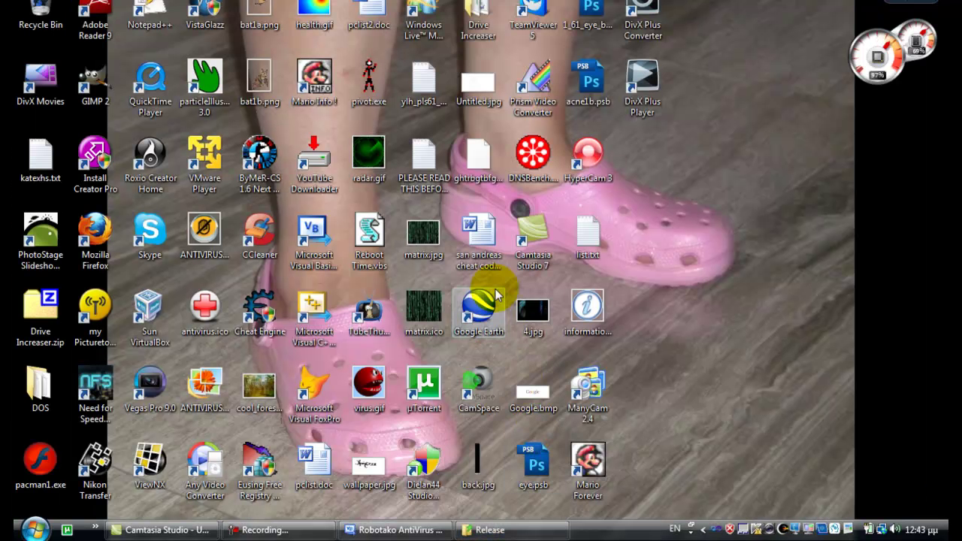
{"action": "left_click", "coordinate": [607, 304]}
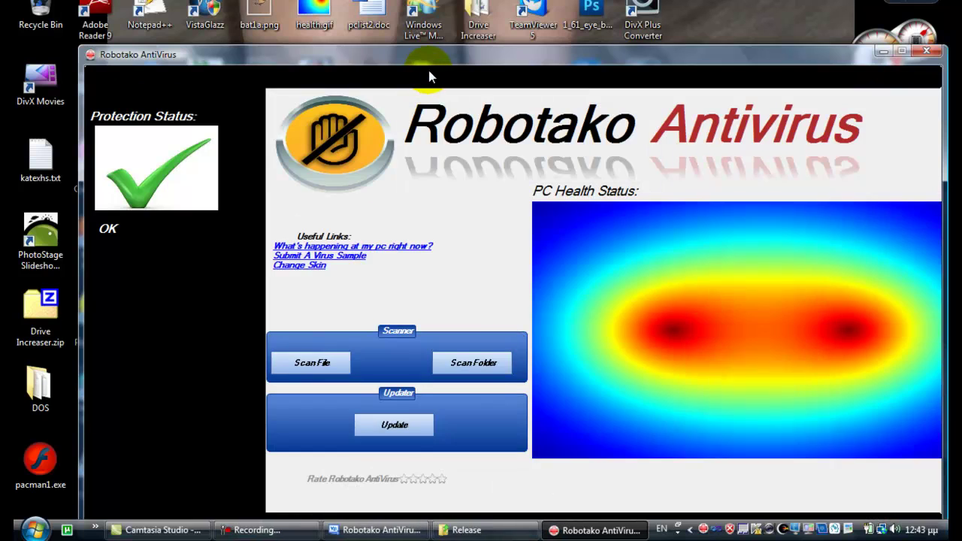
{"action": "left_click_drag", "start_coordinate": [429, 69], "coordinate": [408, 38]}
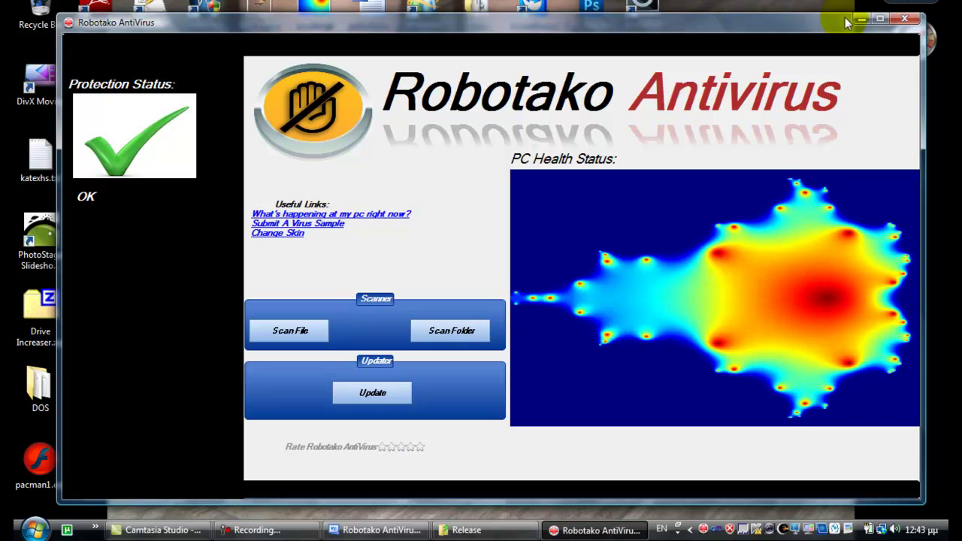
Close the main Robotako window so it runs in the background, and dismiss the notification
{"action": "left_click", "coordinate": [904, 17]}
{"action": "left_click_drag", "start_coordinate": [768, 31], "coordinate": [855, 316]}
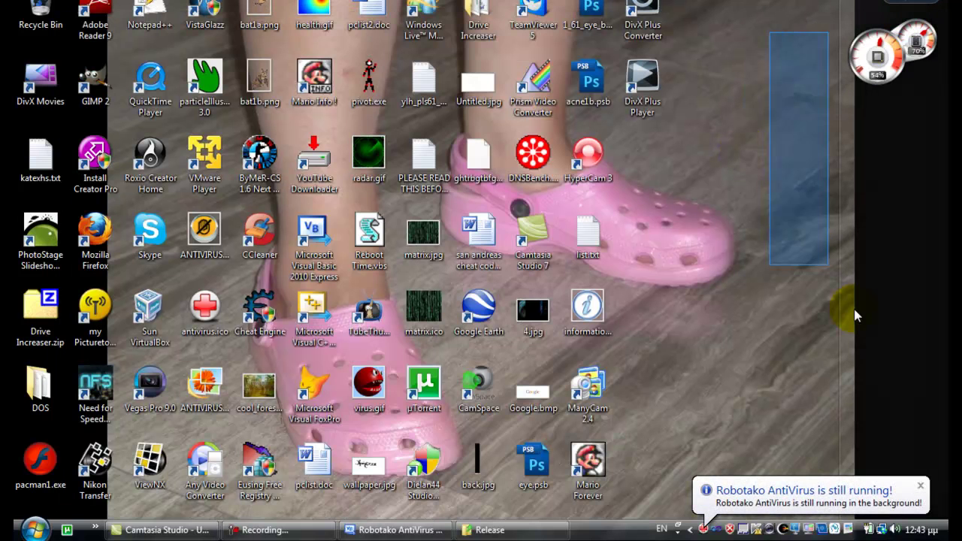
{"action": "left_click", "coordinate": [920, 487]}
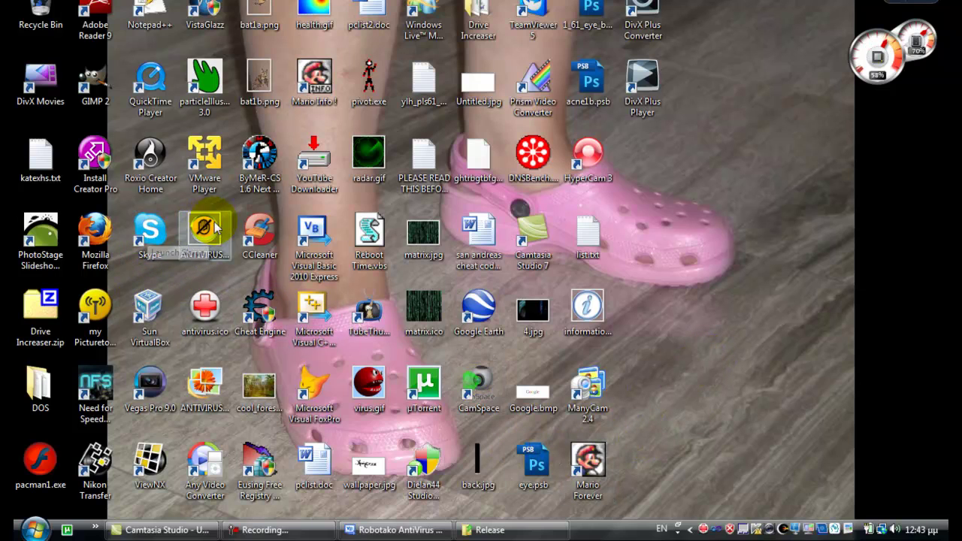
Move the ANTIVIRUS.GIF icon on the desktop to the spot beside Google.bmp
{"action": "left_click_drag", "start_coordinate": [205, 229], "coordinate": [545, 335]}
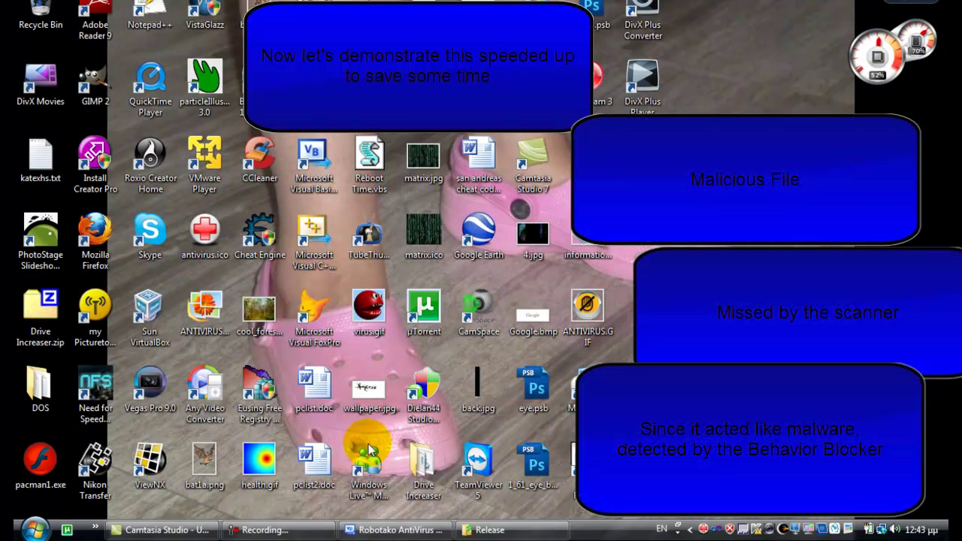
{"action": "left_click", "coordinate": [278, 530]}
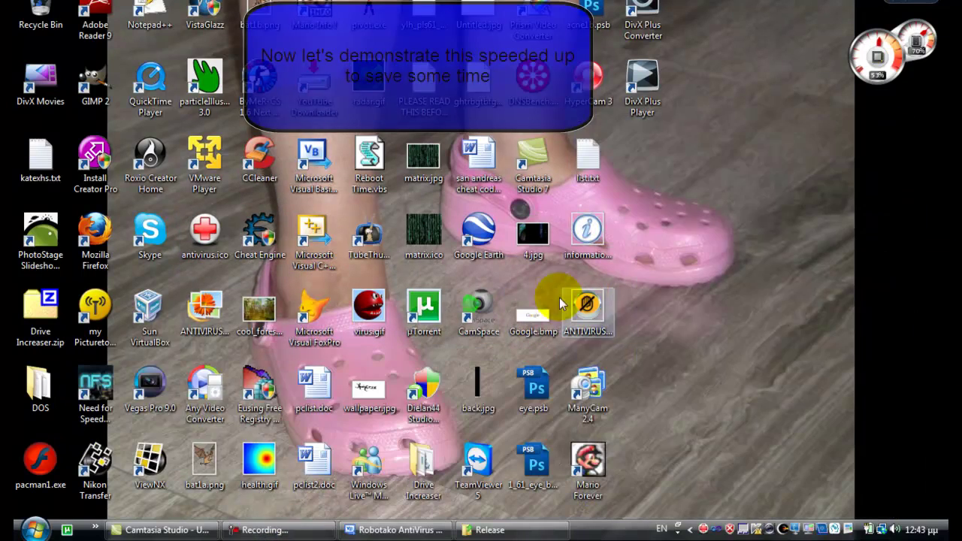
{"action": "left_click_drag", "start_coordinate": [650, 311], "coordinate": [560, 322]}
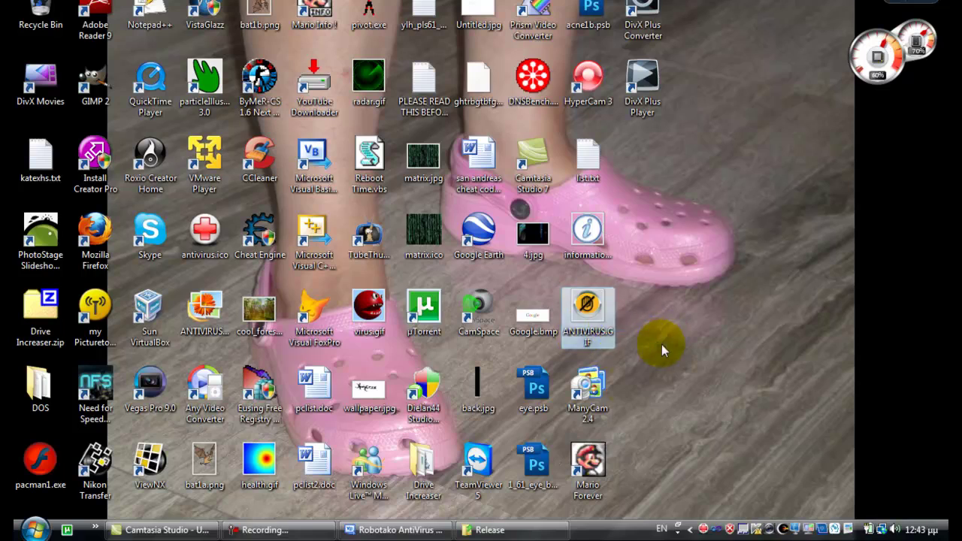
Open Notepad and enter a line of random characters in the untitled document
{"action": "left_click", "coordinate": [35, 528]}
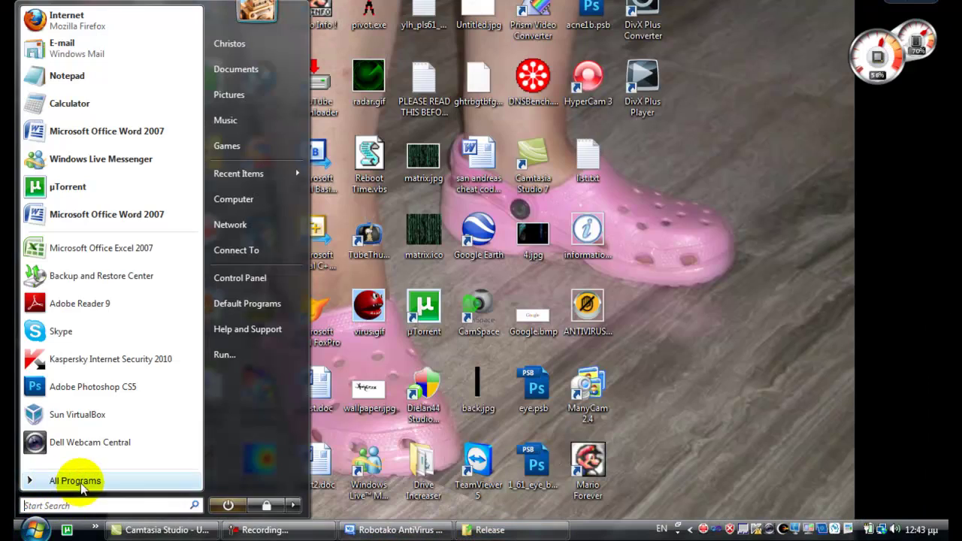
{"action": "left_click", "coordinate": [77, 74]}
{"action": "type", "text": "'kalhghityrhur"}
{"action": "left_click", "coordinate": [298, 193]}
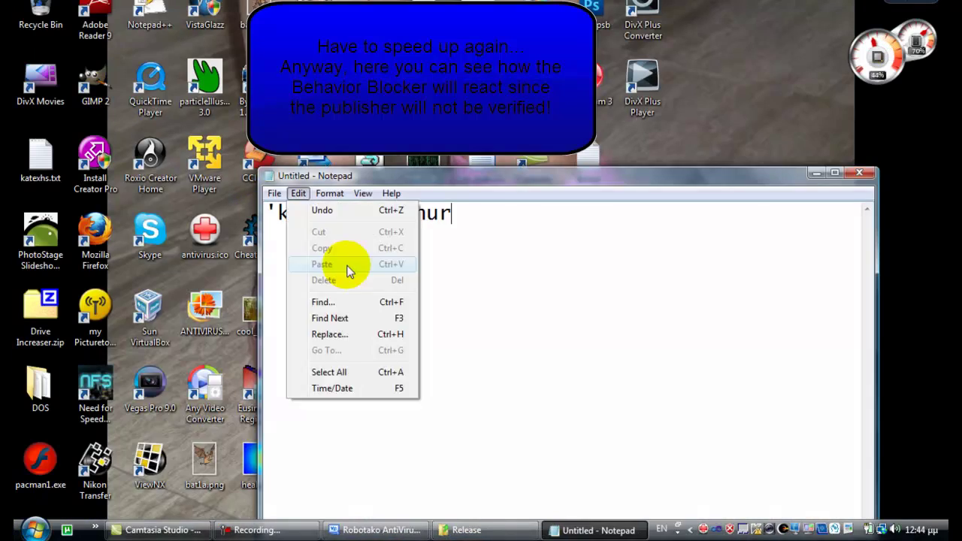
Start saving the Notepad document under a new name and browse to C:\Windows\System32
{"action": "left_click", "coordinate": [293, 257]}
{"action": "left_click", "coordinate": [320, 339]}
{"action": "double_click", "coordinate": [444, 316]}
{"action": "scroll", "coordinate": [451, 346], "scroll_direction": "down", "scroll_amount": 2}
{"action": "left_click", "coordinate": [405, 438]}
{"action": "type", "text": "windows"}
{"action": "key", "text": "Return"}
{"action": "type", "text": "system32"}
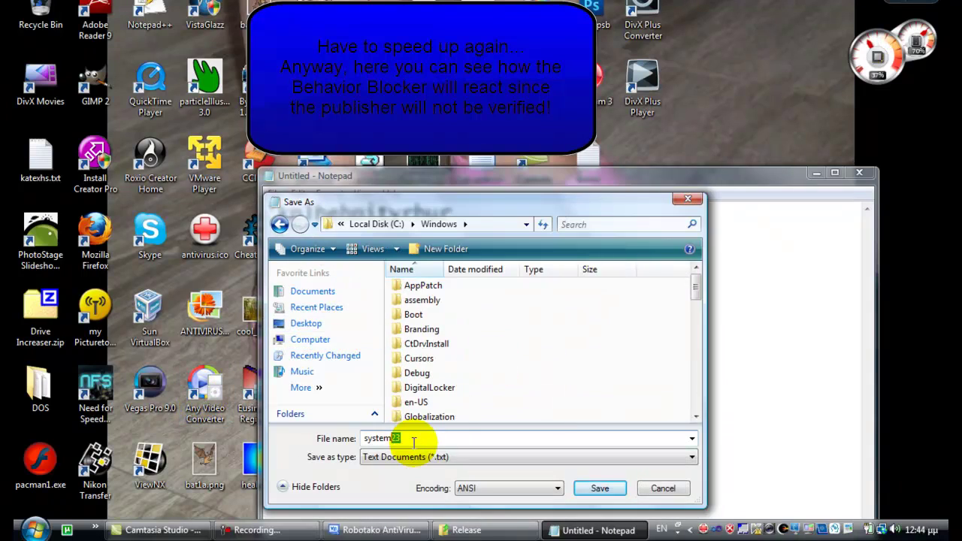
{"action": "key", "text": "Return"}
Try to save the document as blbl.sys in the drivers folder, accepting the user's home folder instead
{"action": "type", "text": "drivers"}
{"action": "key", "text": "Return"}
{"action": "type", "text": "blbl.sys"}
{"action": "key", "text": "Return"}
{"action": "left_click", "coordinate": [515, 275]}
Minimize Notepad and go to C:\Windows\System32\drivers in the Explorer window
{"action": "left_click", "coordinate": [816, 172]}
{"action": "left_click", "coordinate": [481, 530]}
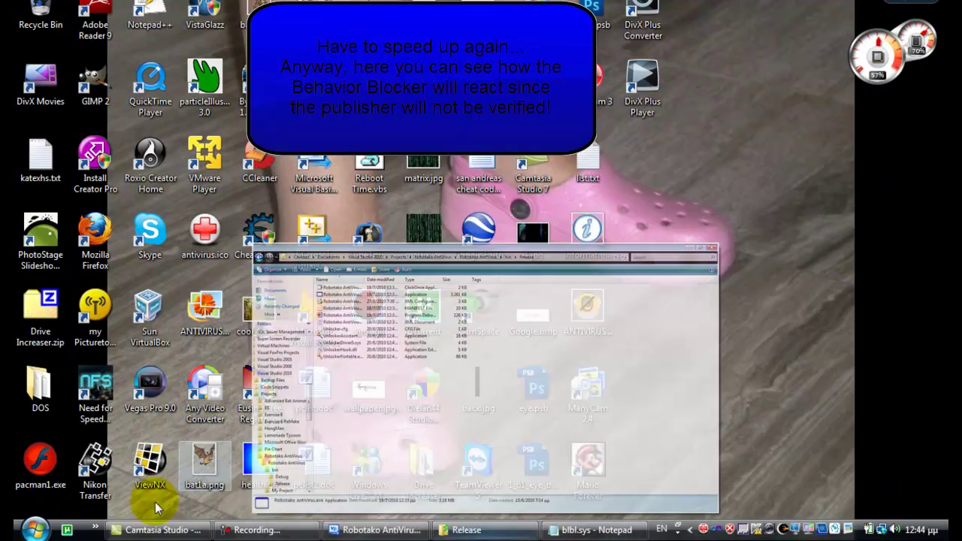
{"action": "left_click", "coordinate": [64, 404]}
{"action": "left_click", "coordinate": [596, 6]}
{"action": "type", "text": "C:\\Windows\\System32\\drivers"}
{"action": "key", "text": "Return"}
Transfer blbl.sys from the user's home folder into the System32 drivers folder and approve the operation
{"action": "left_click", "coordinate": [512, 529]}
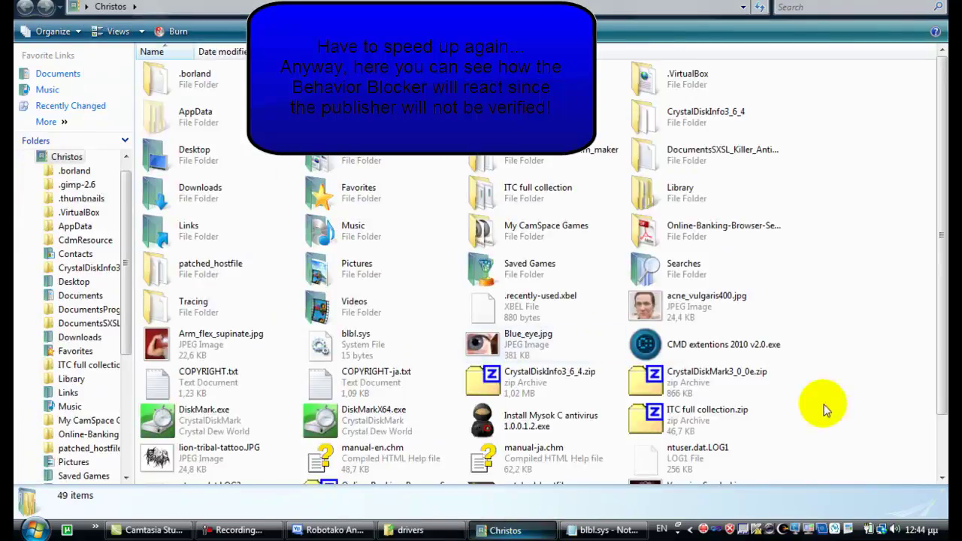
{"action": "left_click_drag", "start_coordinate": [339, 343], "coordinate": [466, 331]}
{"action": "left_click", "coordinate": [465, 315]}
Examine the Behavior Blocker warning's explanation of the created driver and the suggested action
{"action": "left_click_drag", "start_coordinate": [319, 210], "coordinate": [519, 210]}
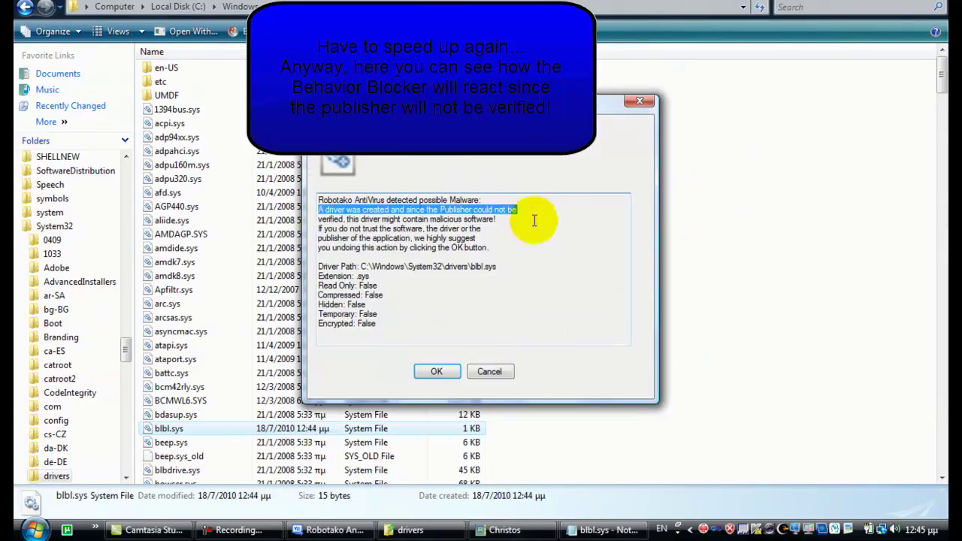
{"action": "left_click_drag", "start_coordinate": [318, 228], "coordinate": [477, 239]}
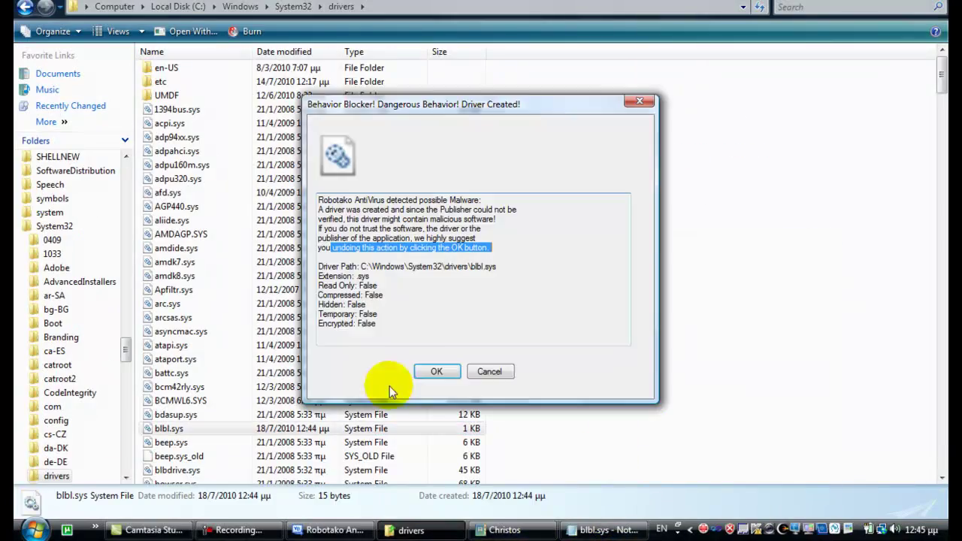